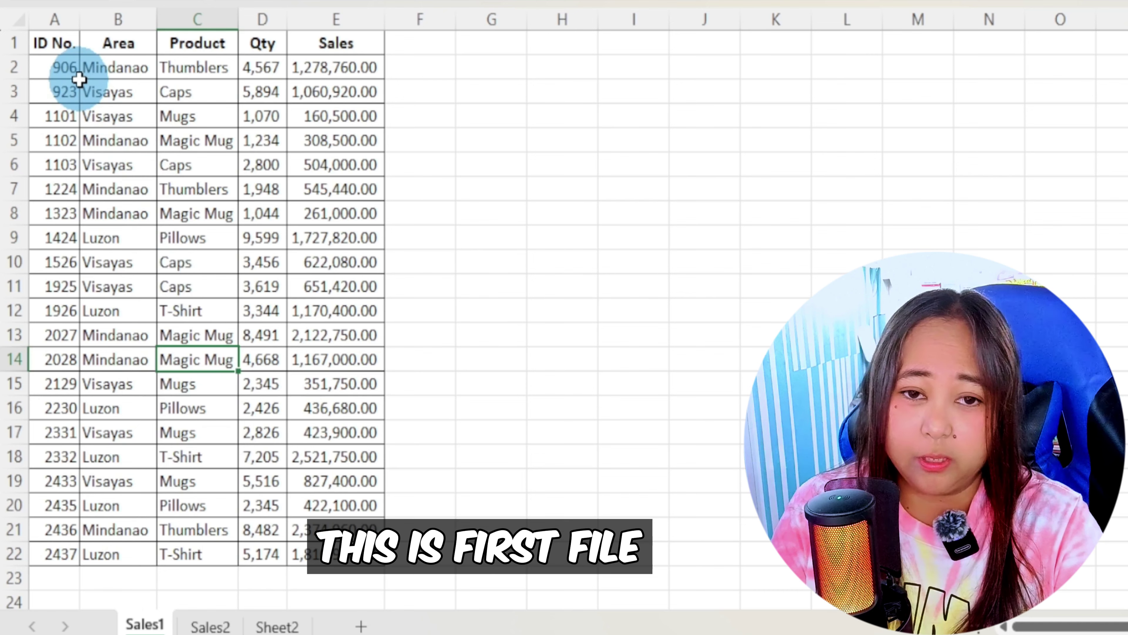
# Flip back and forth between the Sales1 and Sales2 sheets to compare them
pyautogui.click(195, 620)
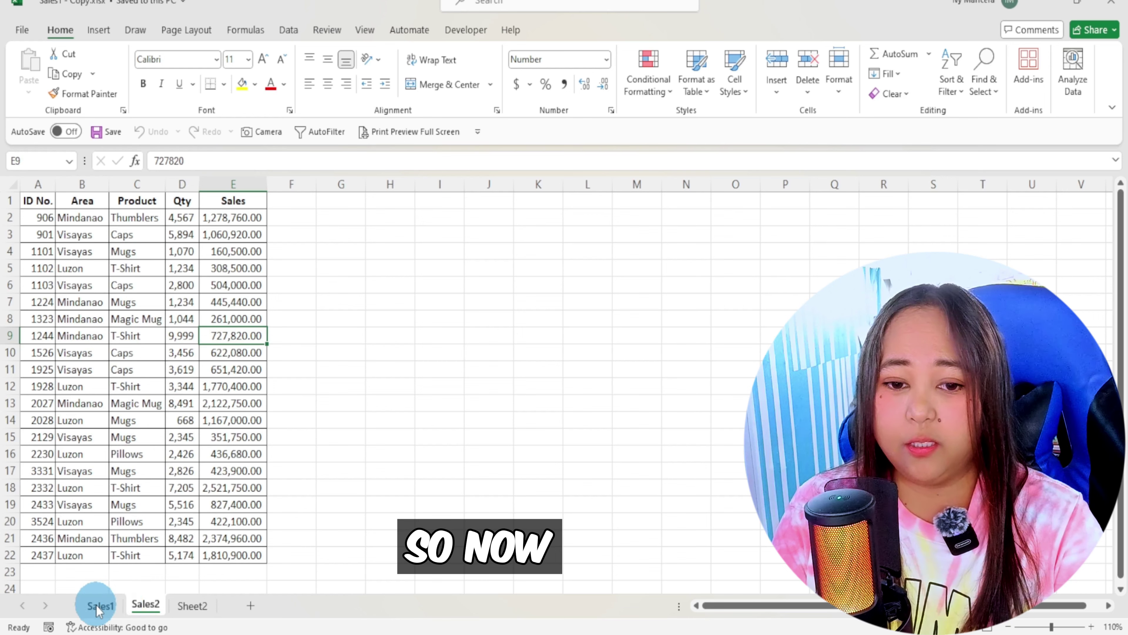
pyautogui.click(98, 608)
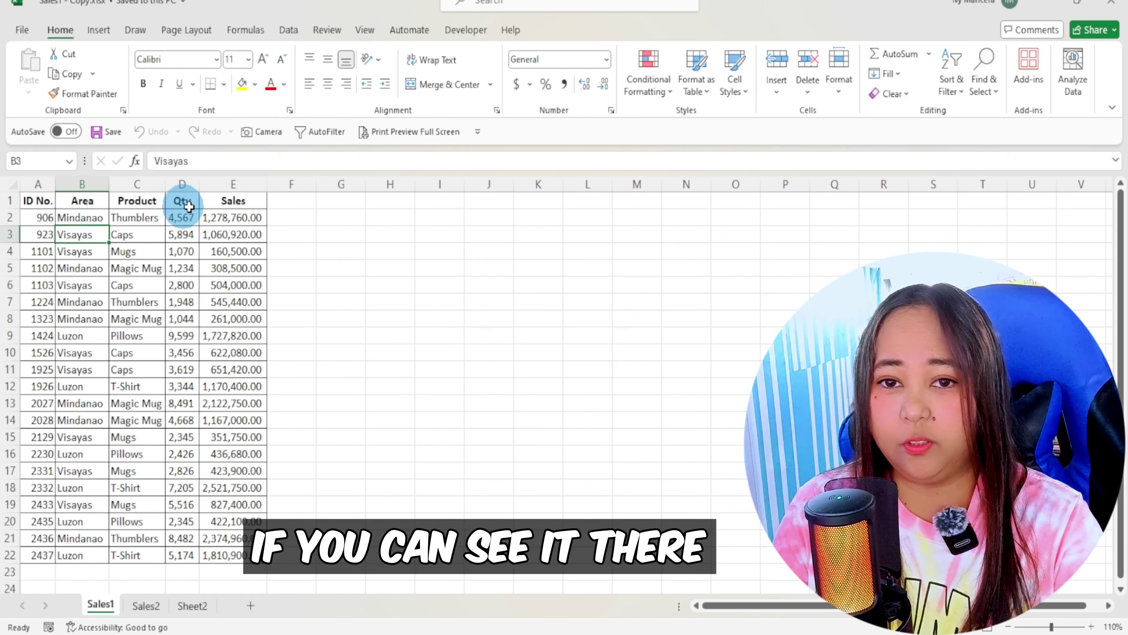
pyautogui.click(155, 602)
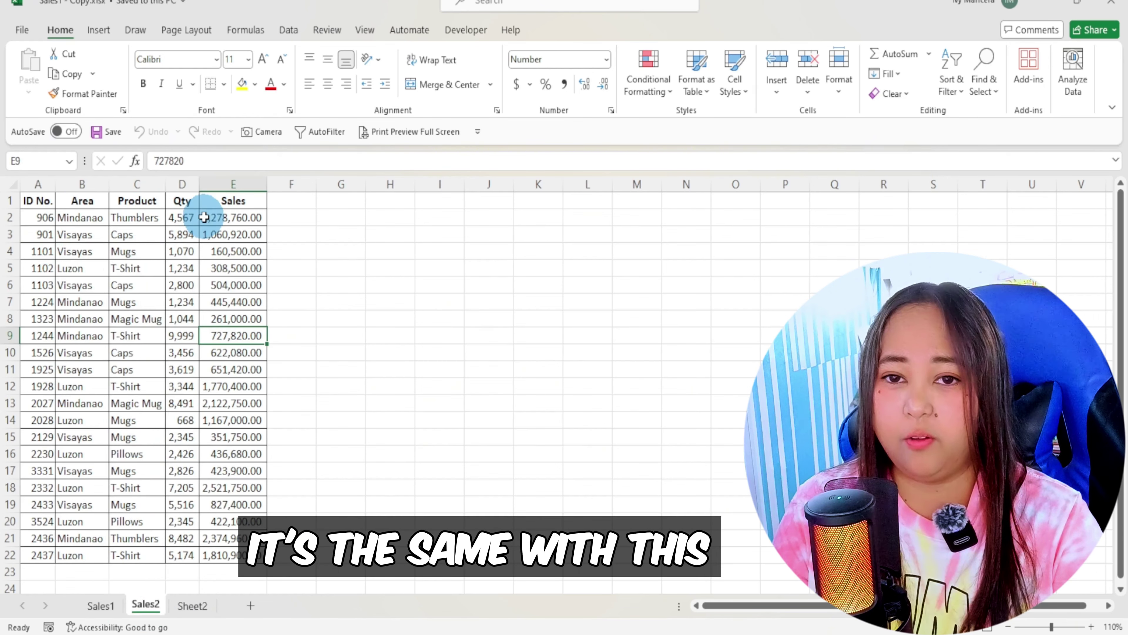
pyautogui.click(101, 605)
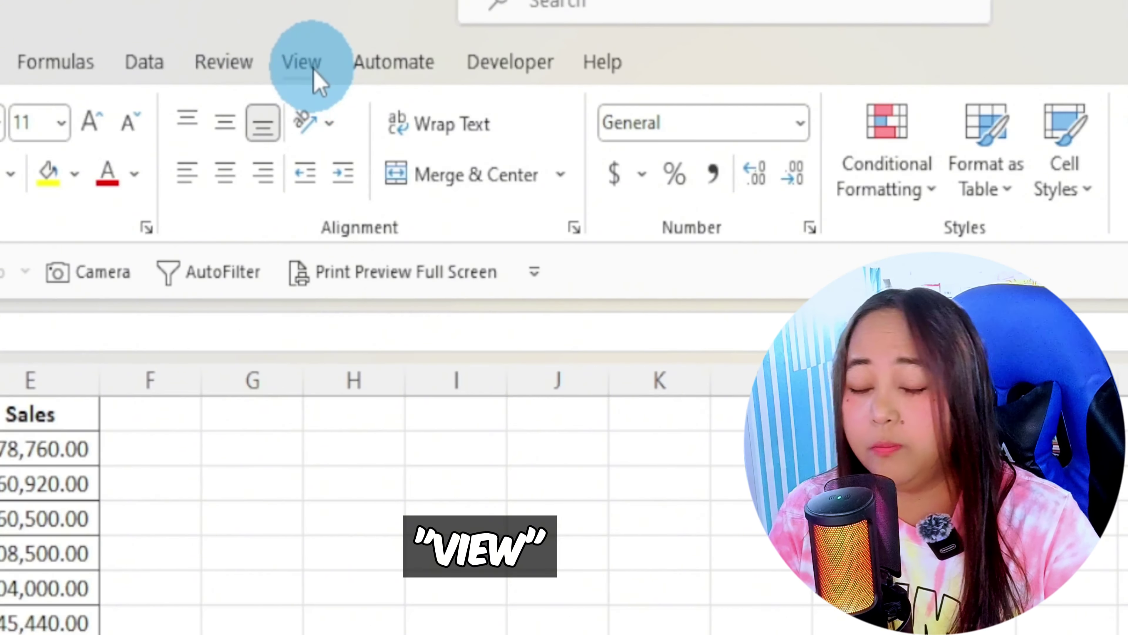
# Open a second window of the workbook and pick a Vertical arrangement for both windows
pyautogui.click(372, 28)
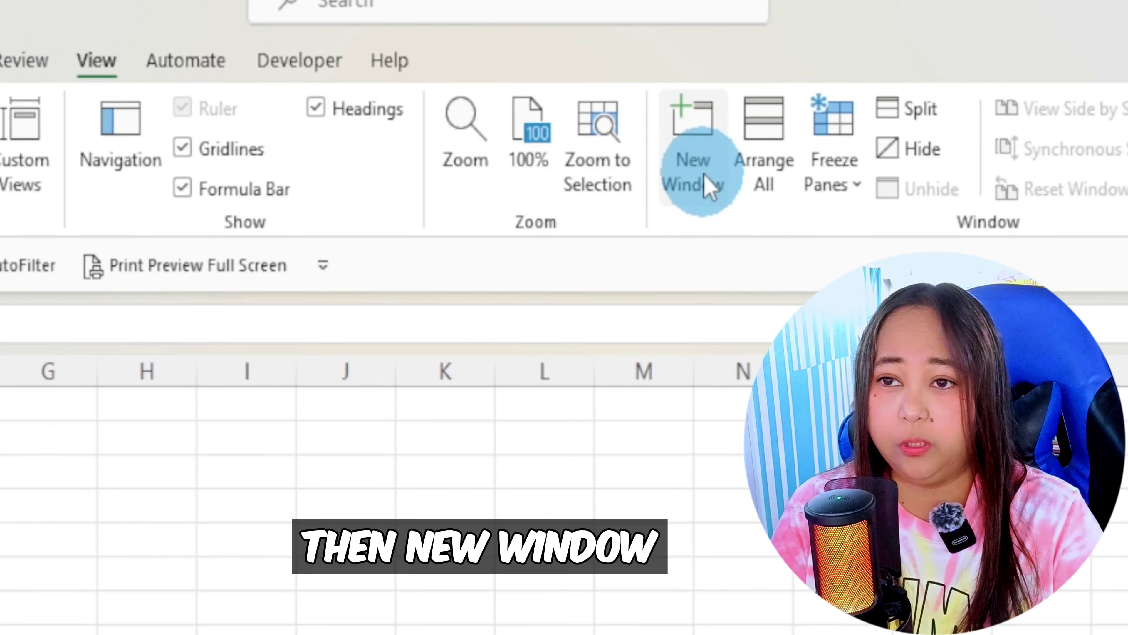
pyautogui.click(710, 187)
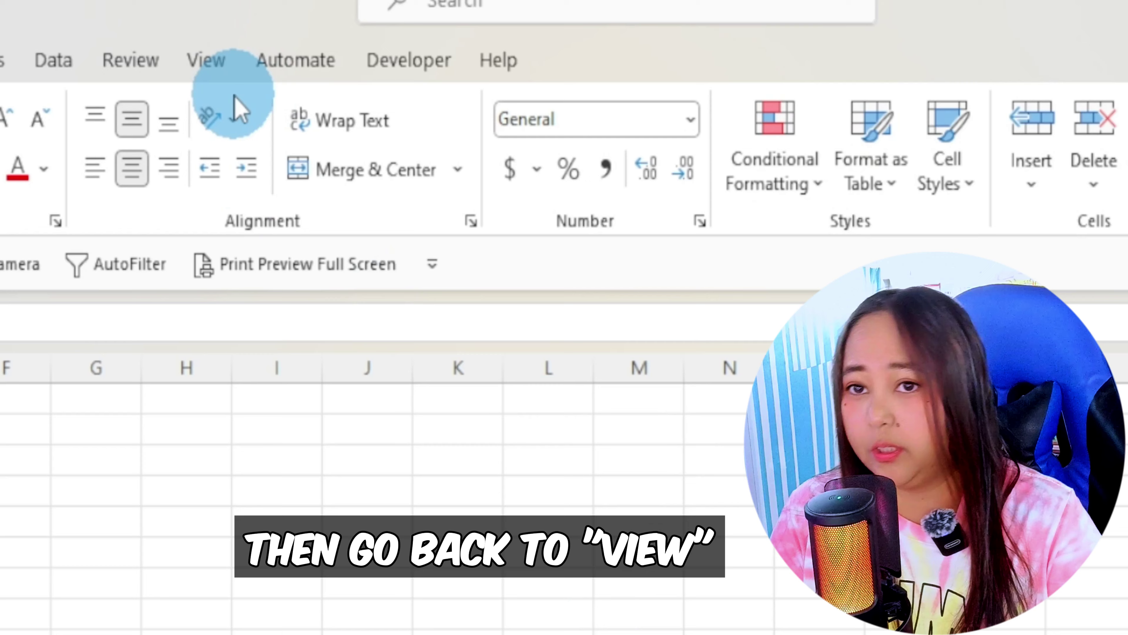
pyautogui.click(372, 32)
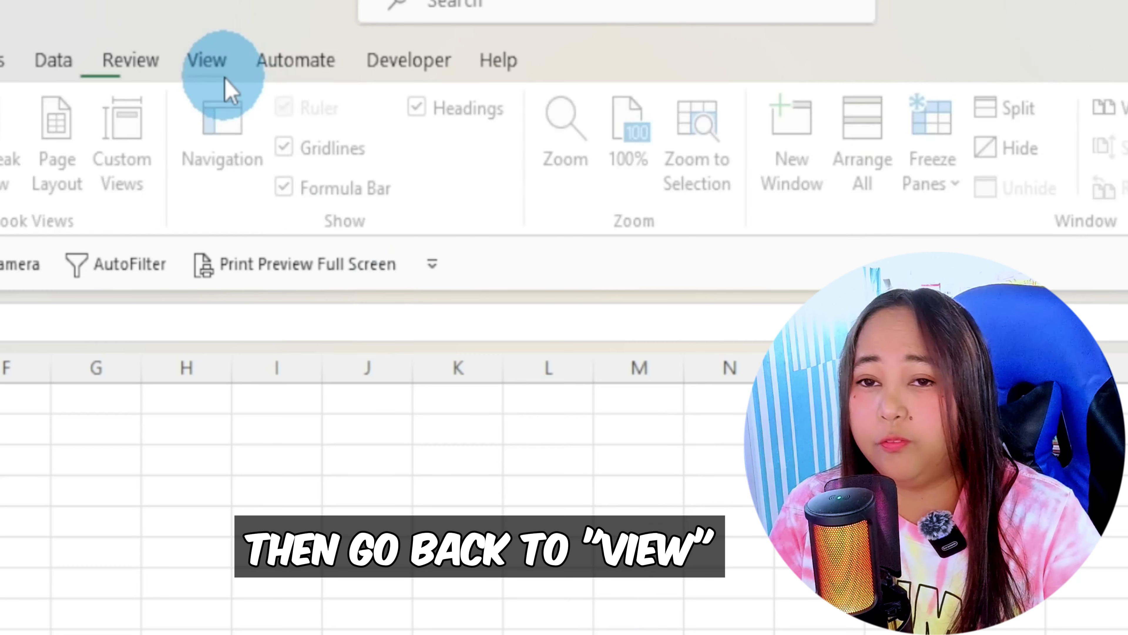
pyautogui.click(862, 134)
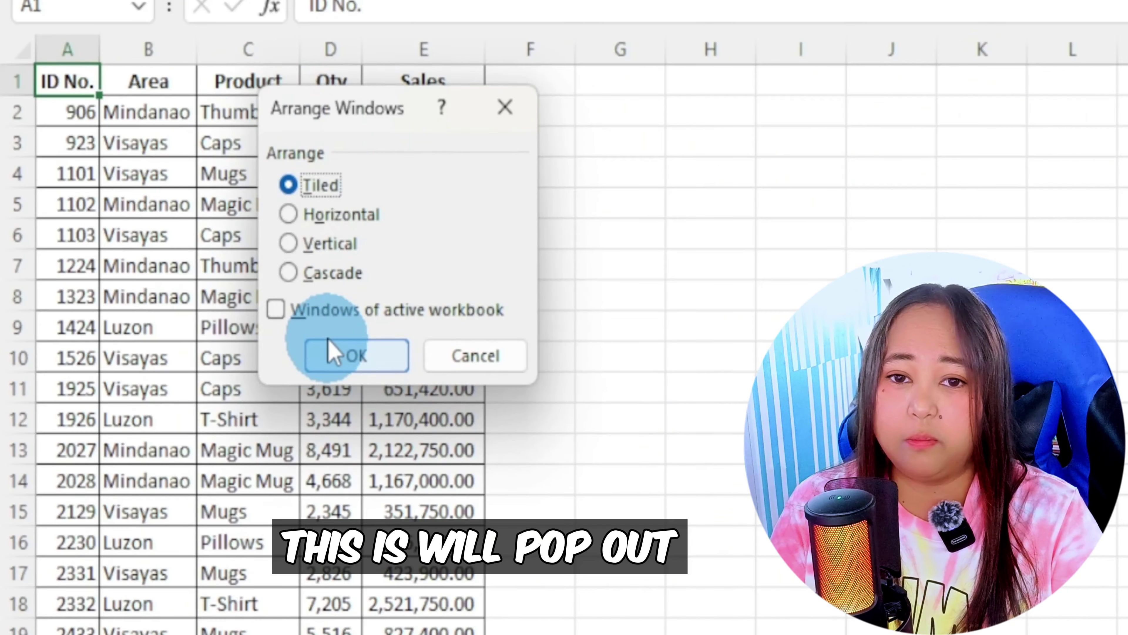
pyautogui.click(289, 242)
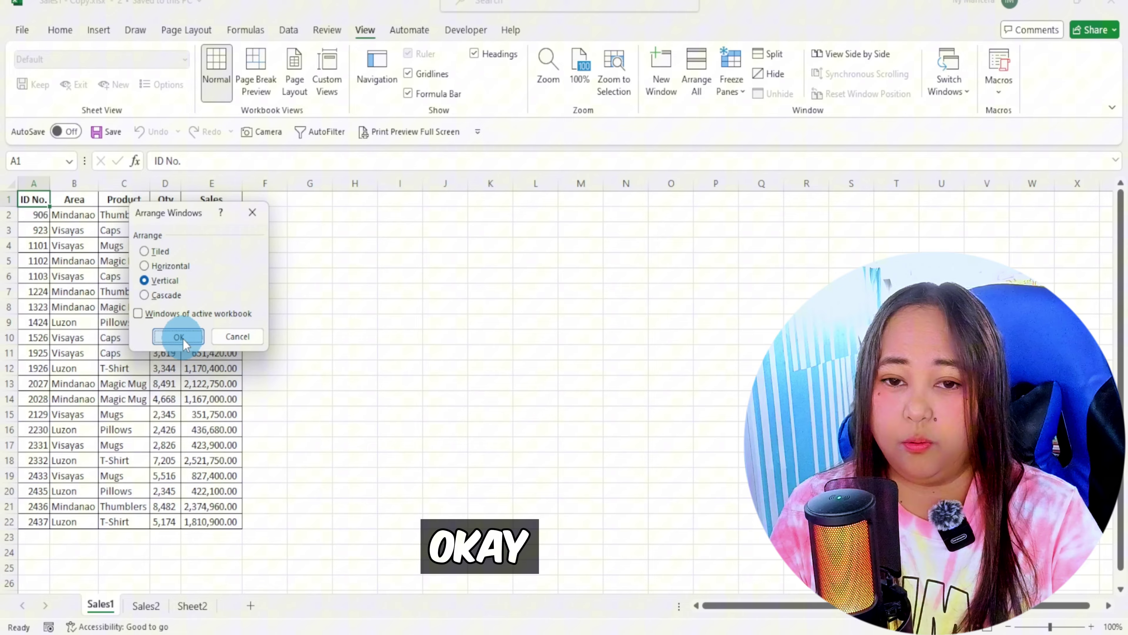
# Apply the vertical arrangement, widen the left window and zoom its sheet to 110%
pyautogui.click(178, 336)
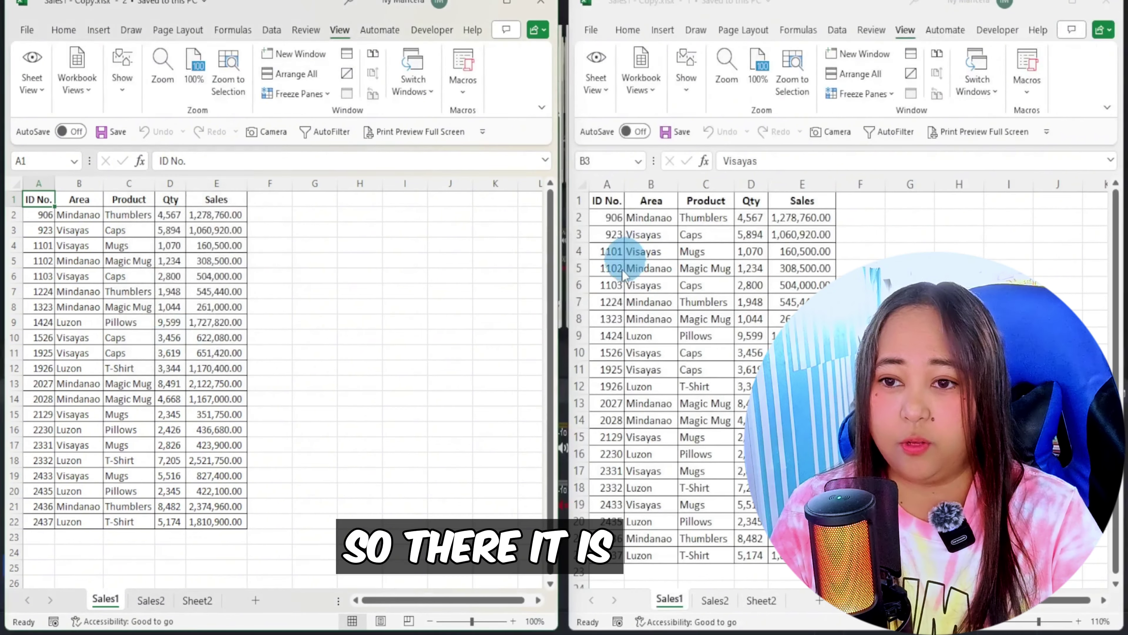
pyautogui.moveTo(567, 324); pyautogui.dragTo(579, 323)
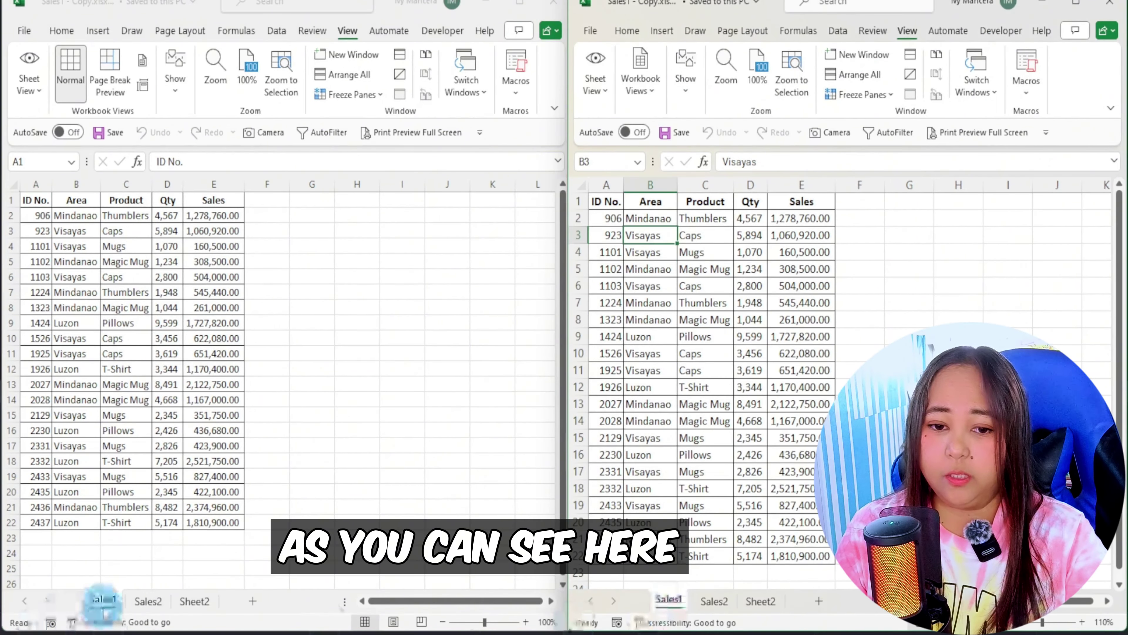
pyautogui.click(668, 604)
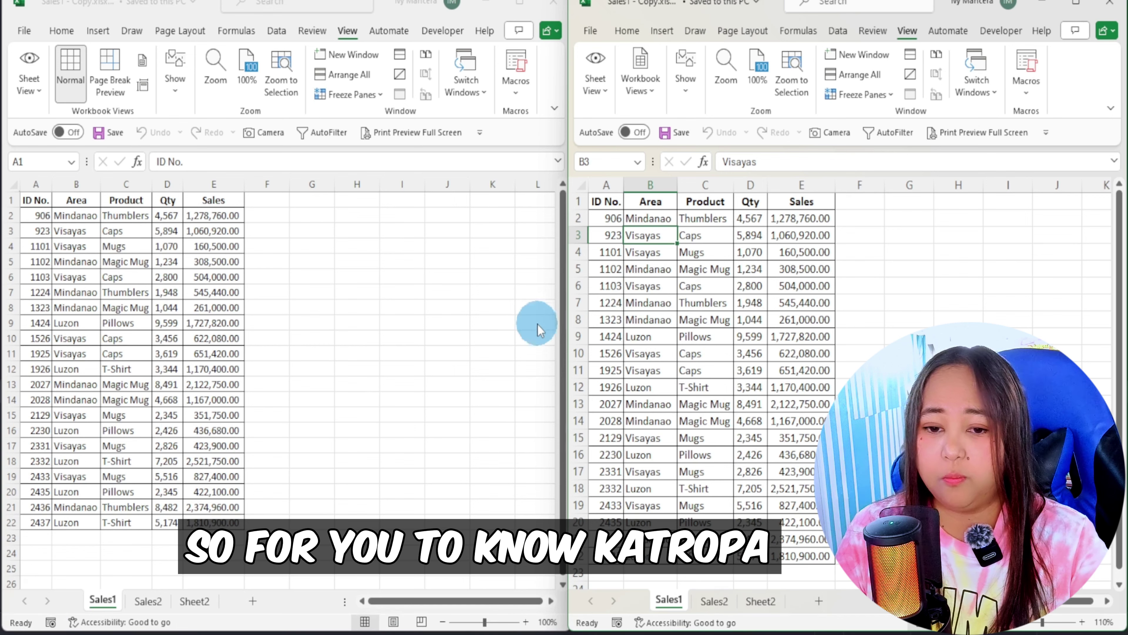
pyautogui.moveTo(470, 622); pyautogui.dragTo(486, 622)
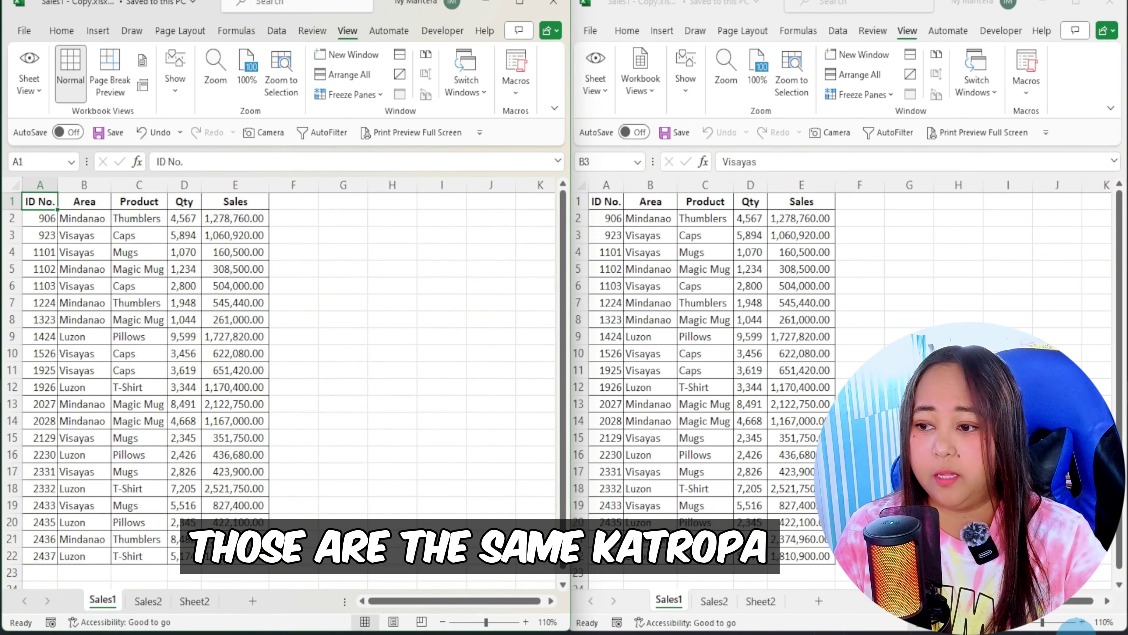
pyautogui.click(44, 219)
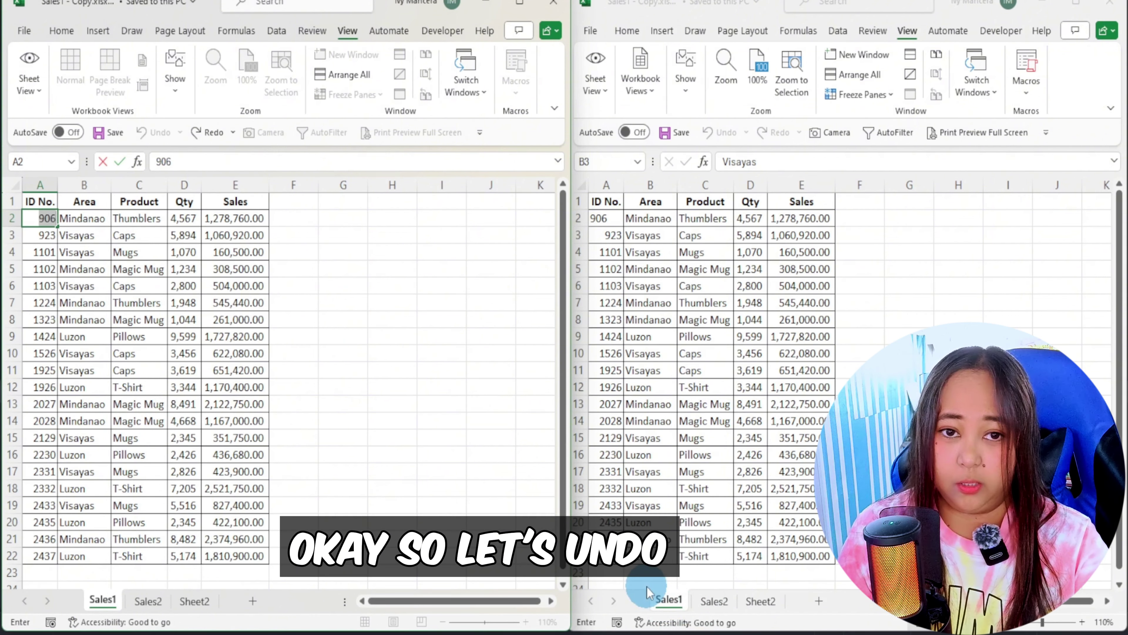
pyautogui.click(229, 353)
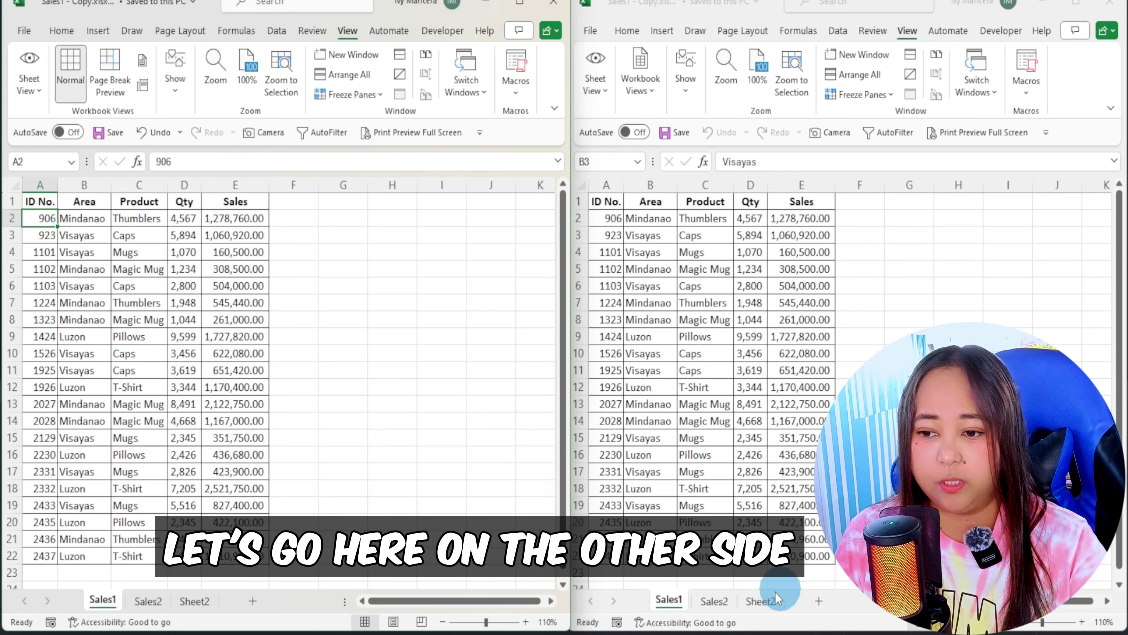
# Show Sales2 in the right window and Sales1 in the left window
pyautogui.click(714, 601)
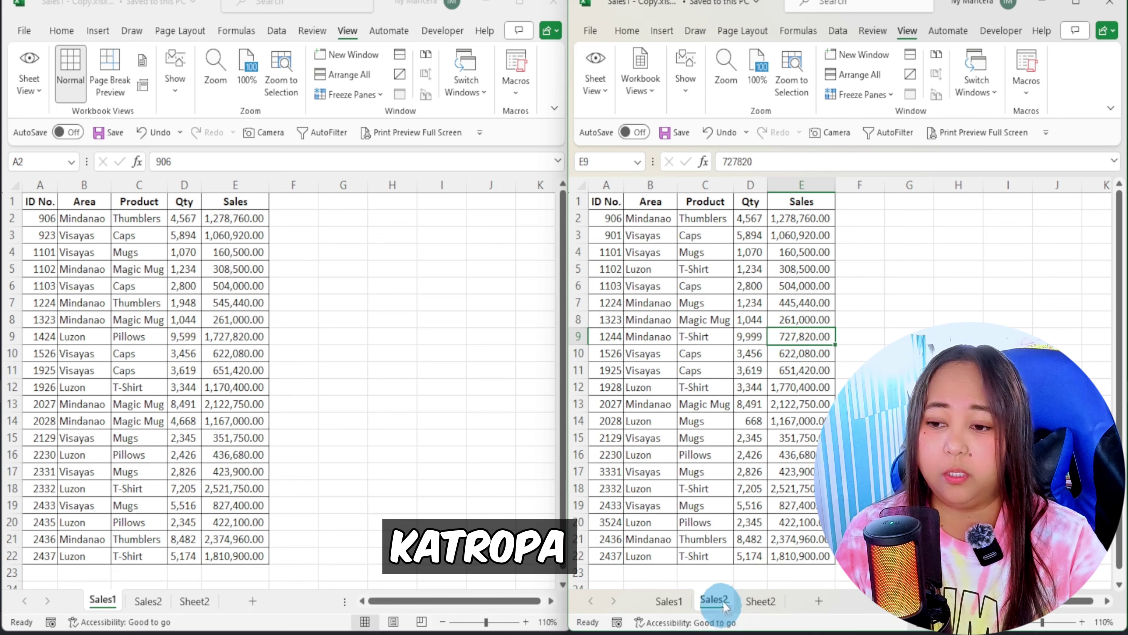
pyautogui.click(109, 598)
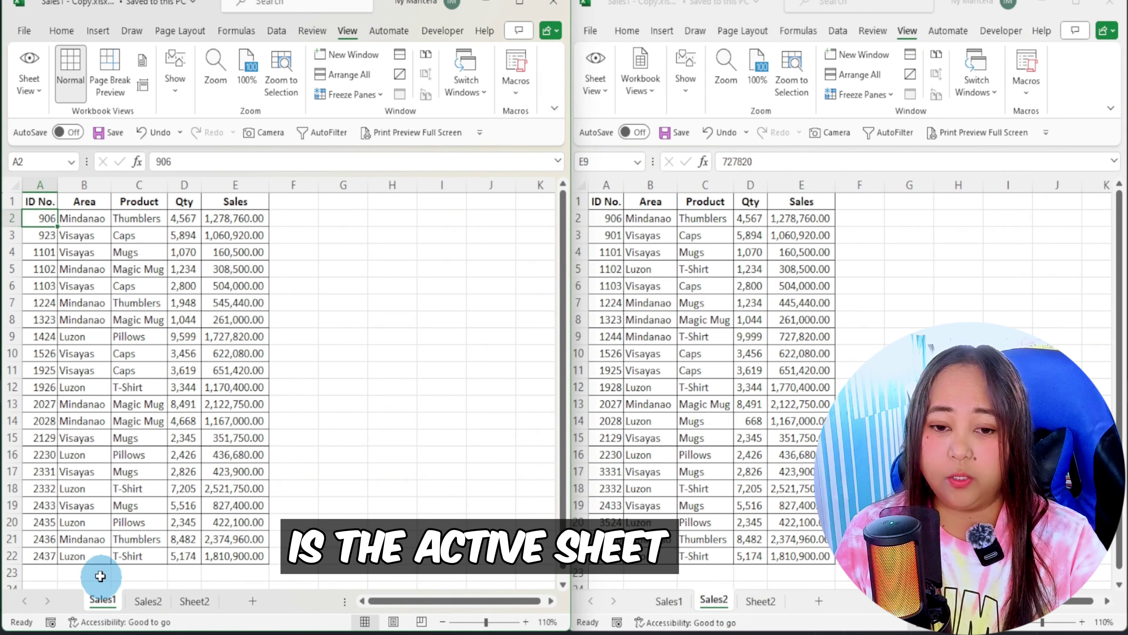
pyautogui.click(730, 604)
pyautogui.click(119, 183)
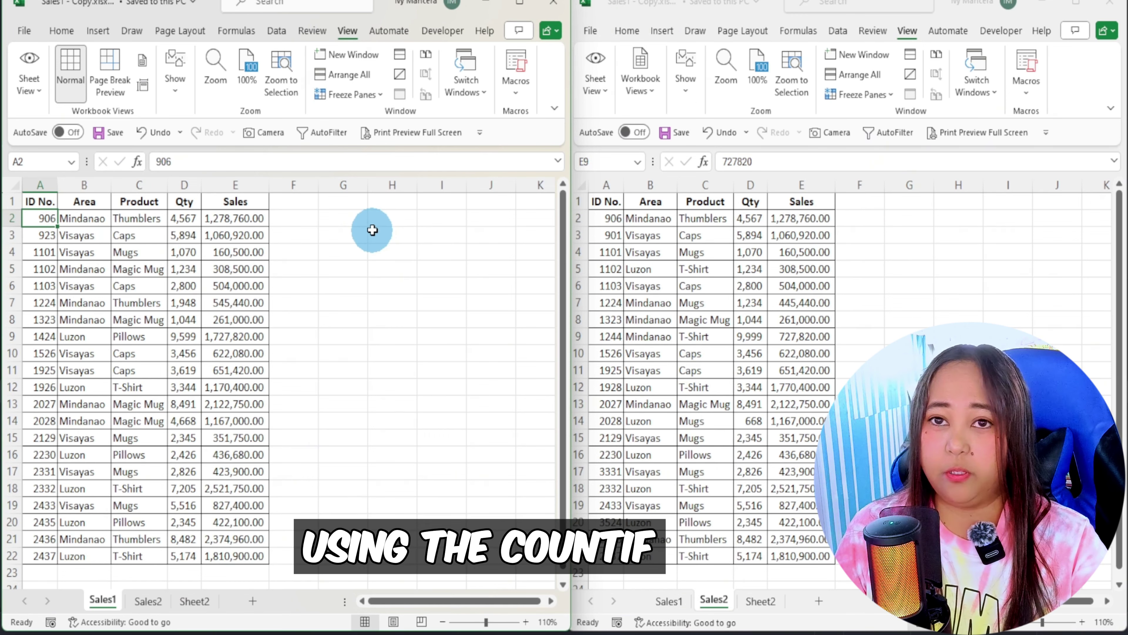
# Enter =COUNTIF($A$2:$A$22,Sales2!A2) in Sales1 cell F2
pyautogui.click(283, 217)
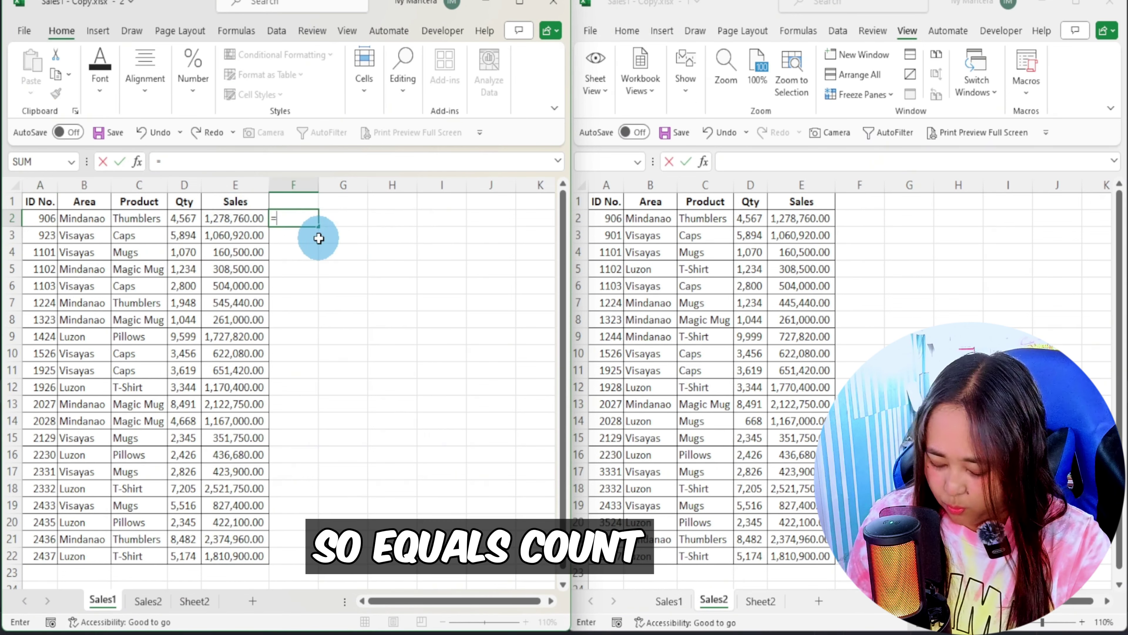
pyautogui.write('=countif(')
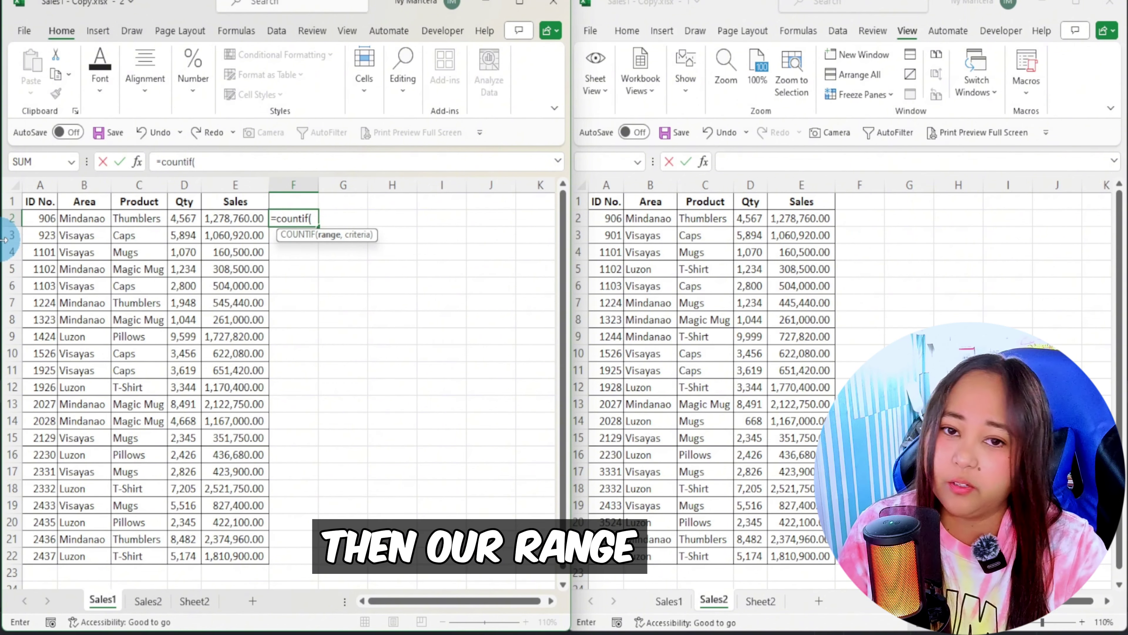
pyautogui.moveTo(39, 218); pyautogui.dragTo(39, 555)
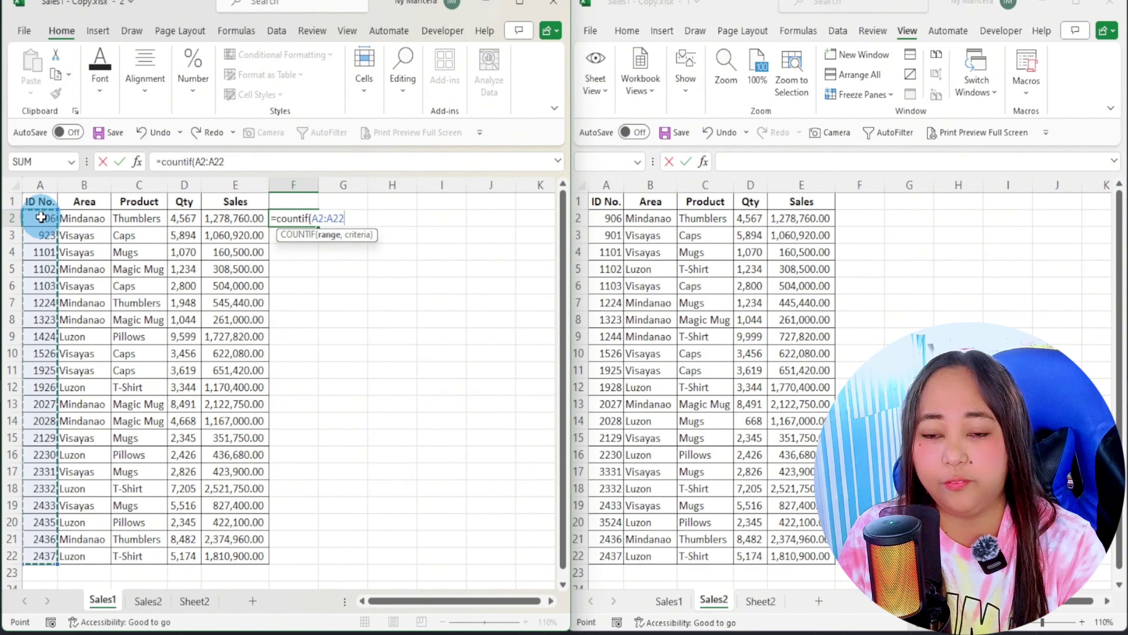
pyautogui.press('F4')
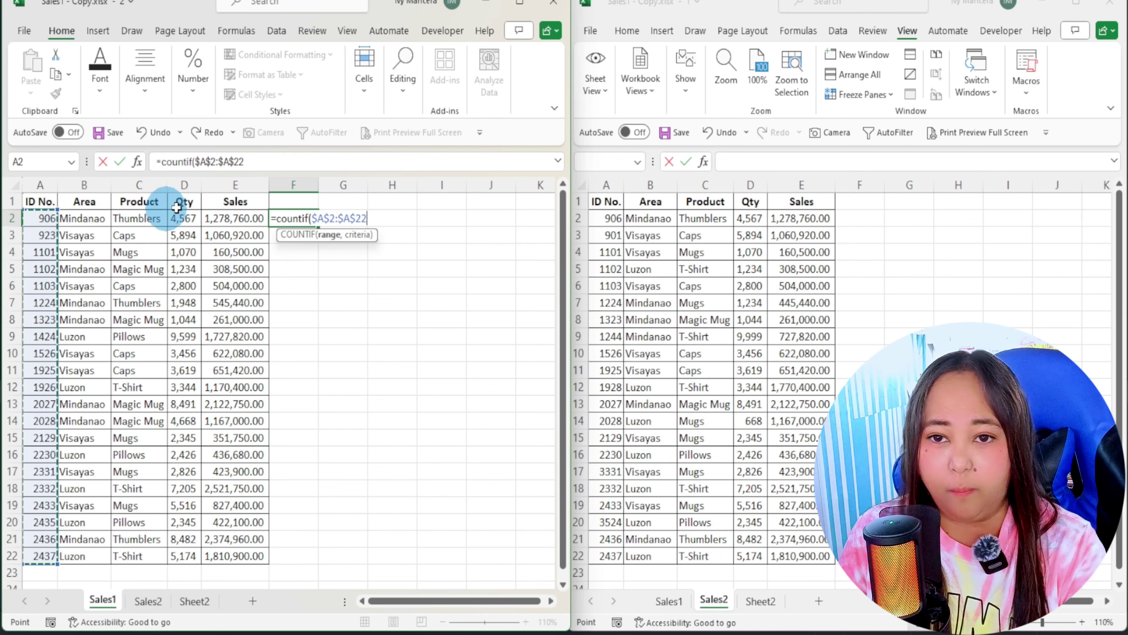
pyautogui.write(',')
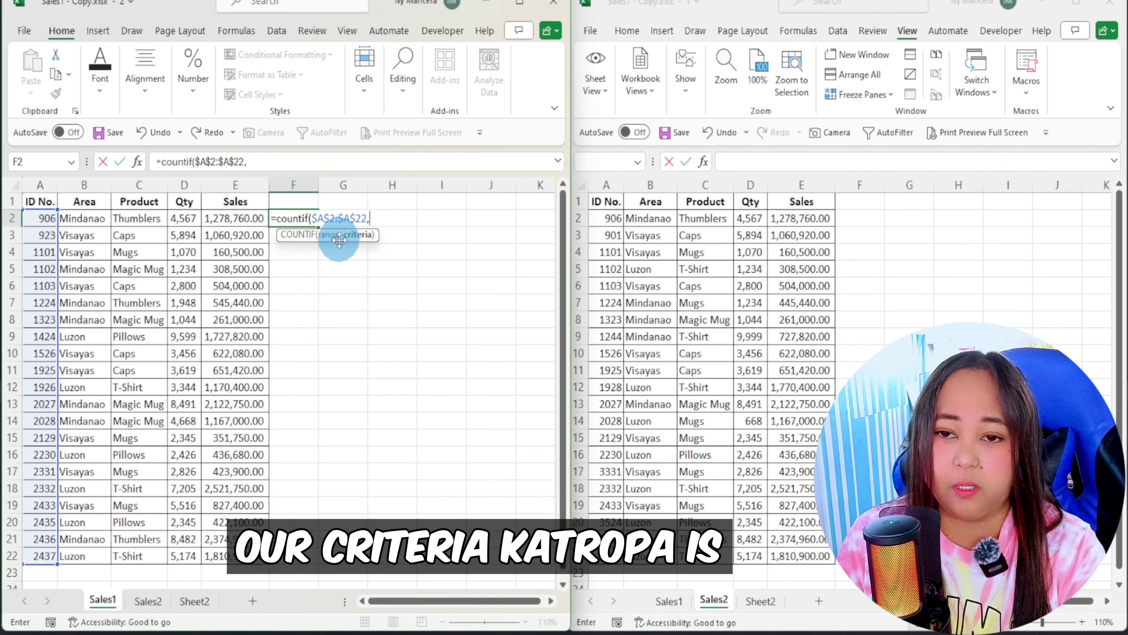
pyautogui.click(610, 218)
pyautogui.click(612, 220)
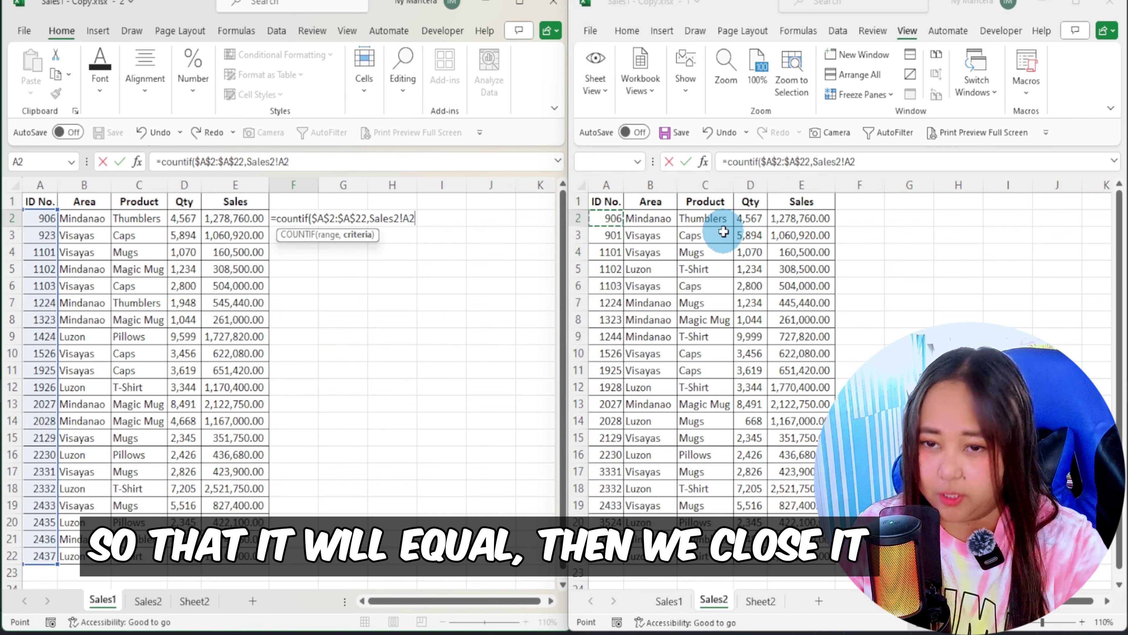
pyautogui.press('Return')
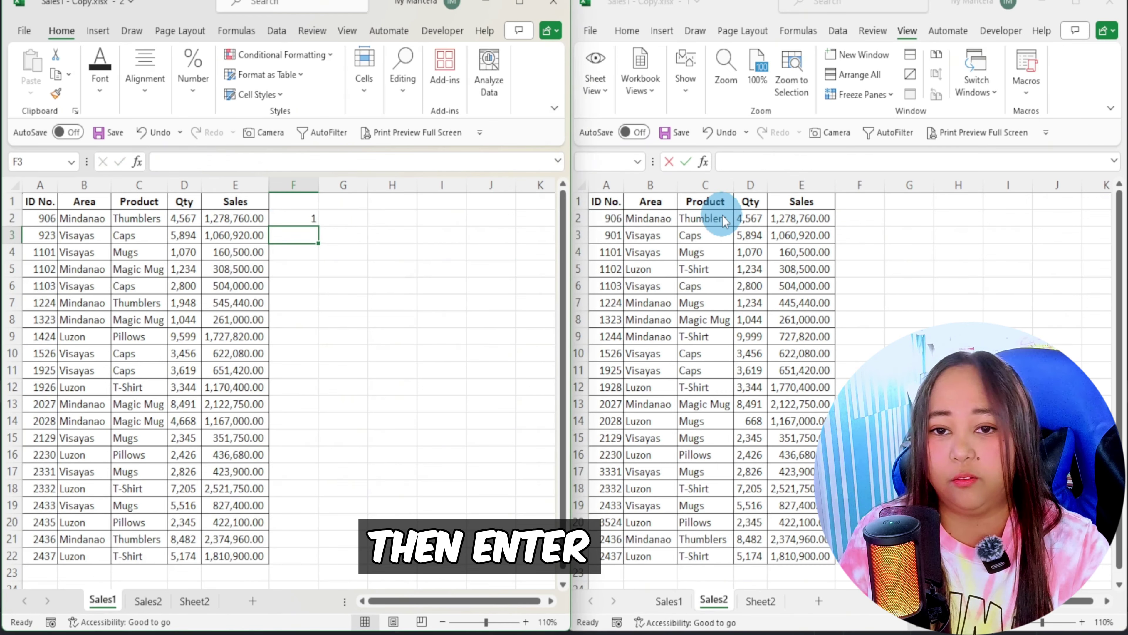
pyautogui.click(321, 226)
pyautogui.doubleClick(317, 225)
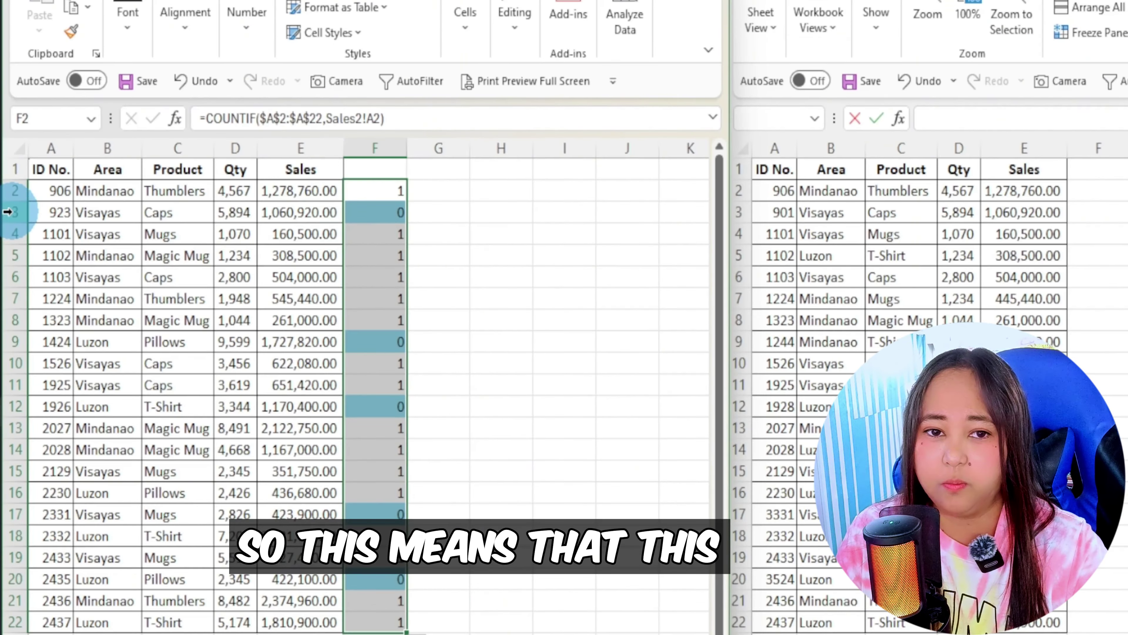
pyautogui.click(8, 212)
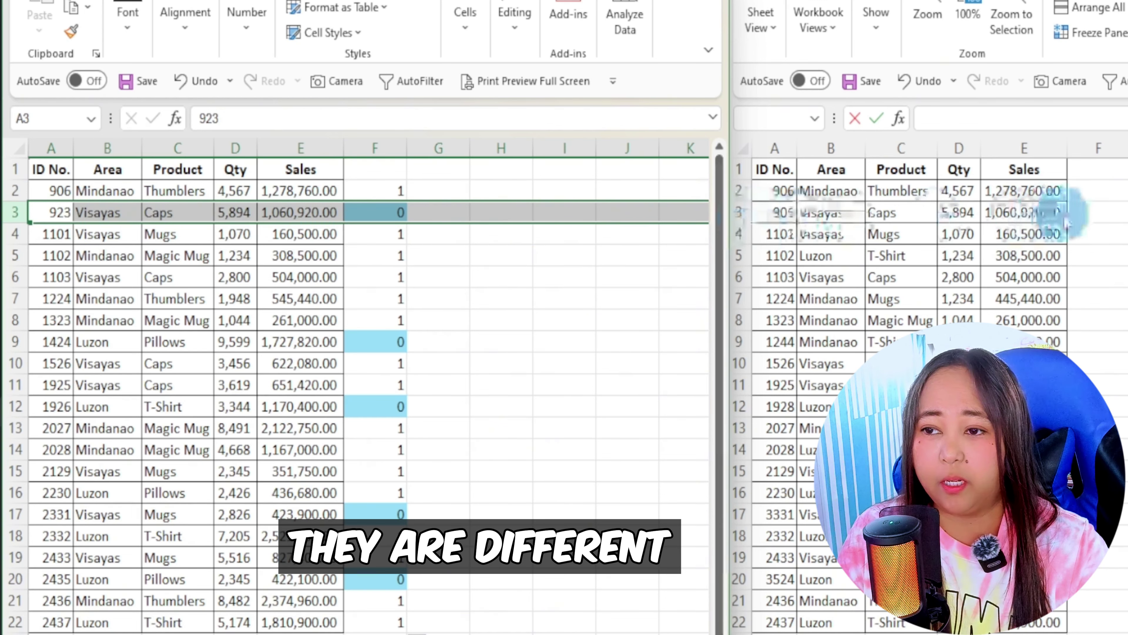
pyautogui.click(10, 341)
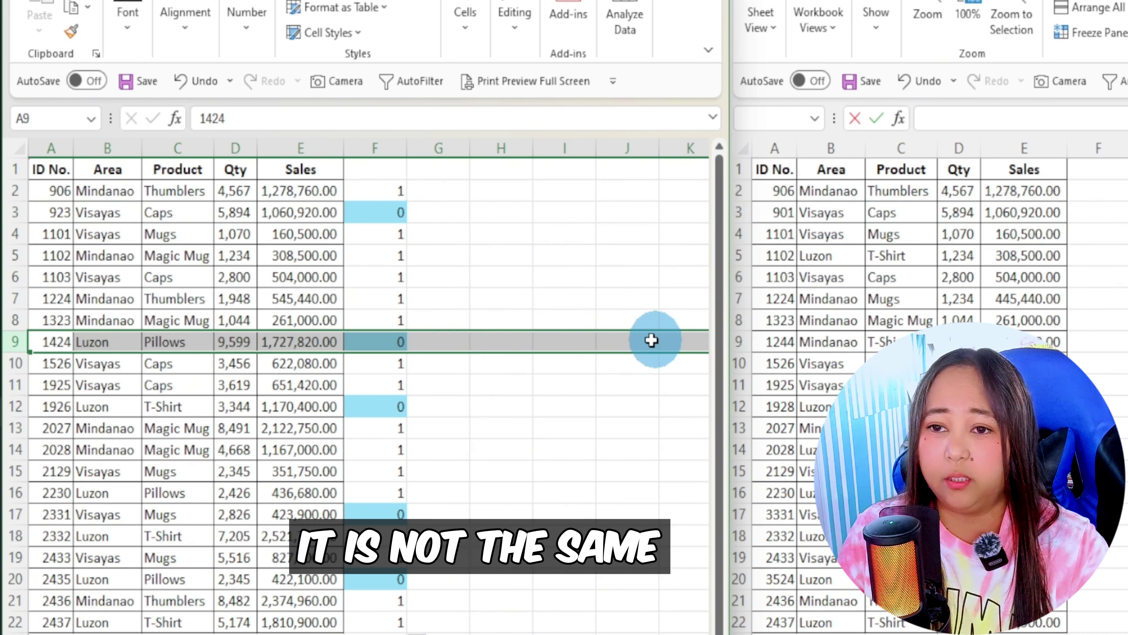
pyautogui.click(15, 407)
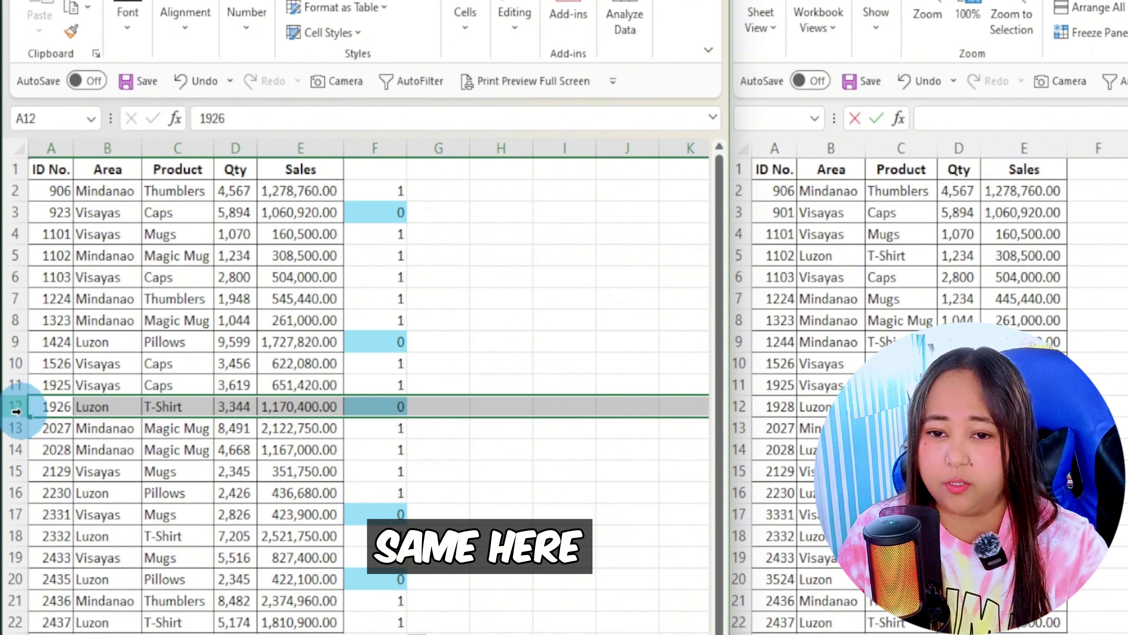
pyautogui.click(9, 464)
pyautogui.click(433, 99)
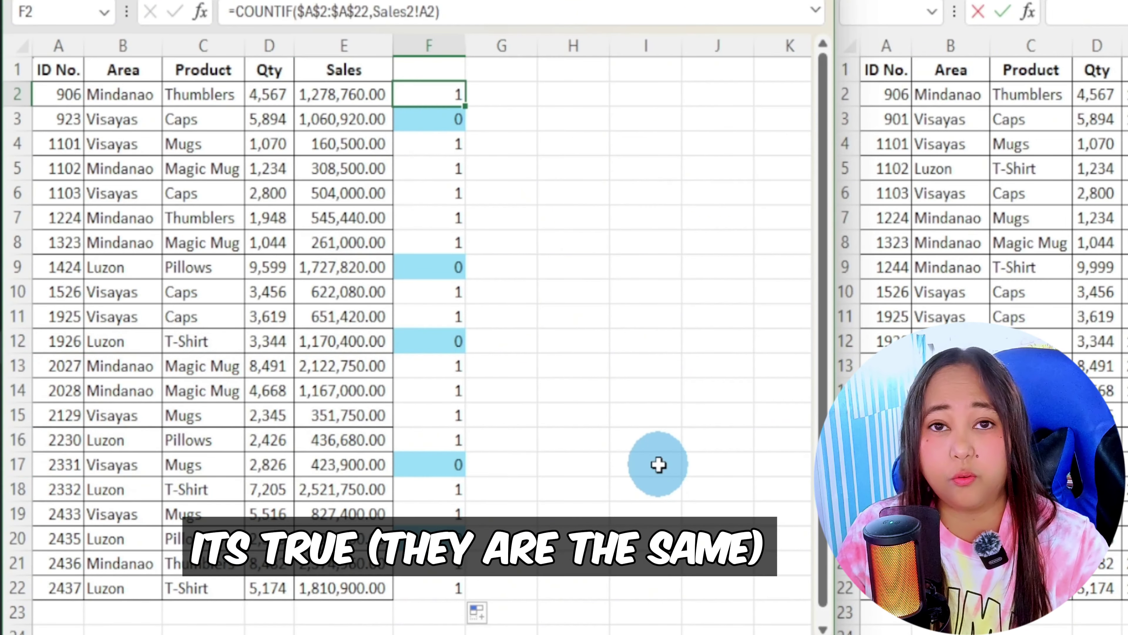
pyautogui.click(437, 115)
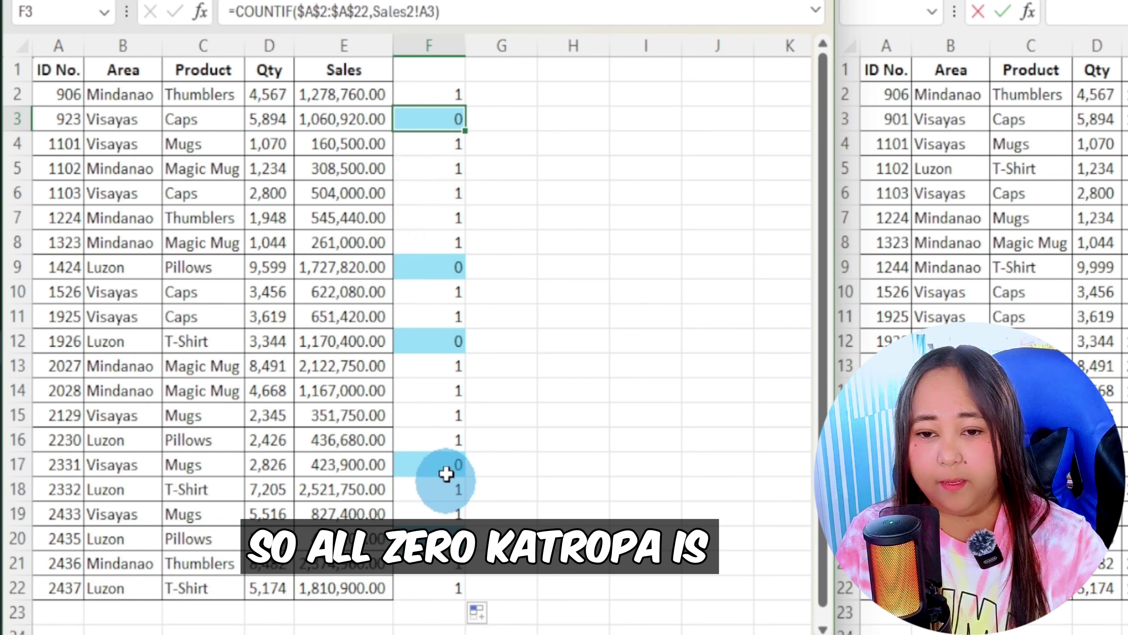
pyautogui.moveTo(60, 119); pyautogui.dragTo(263, 120)
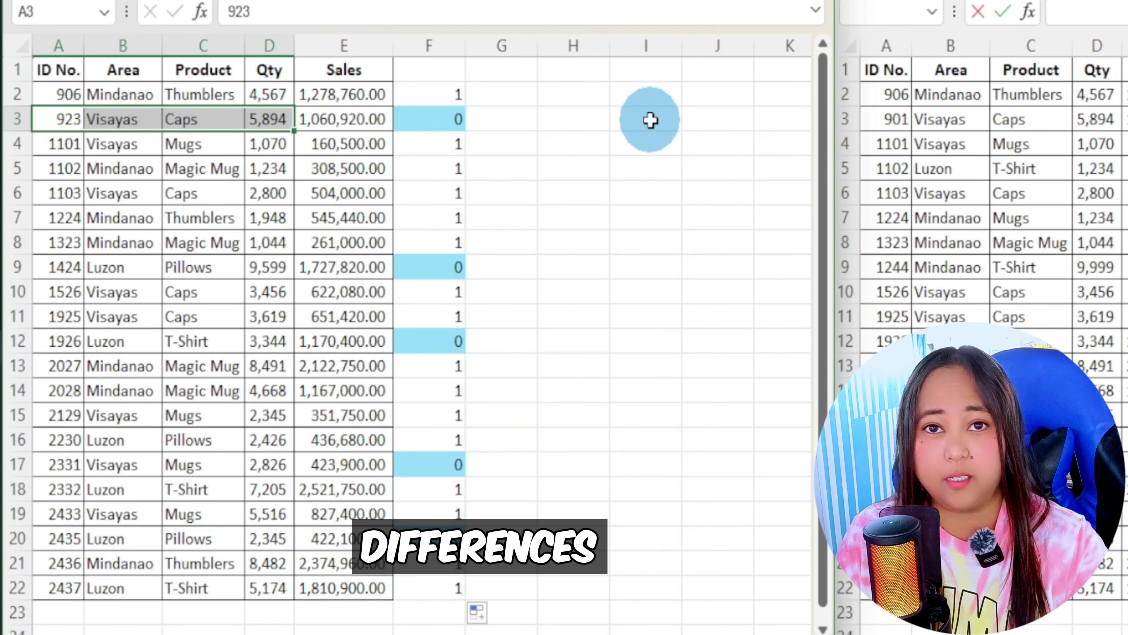
pyautogui.click(30, 231)
pyautogui.click(611, 235)
pyautogui.click(43, 236)
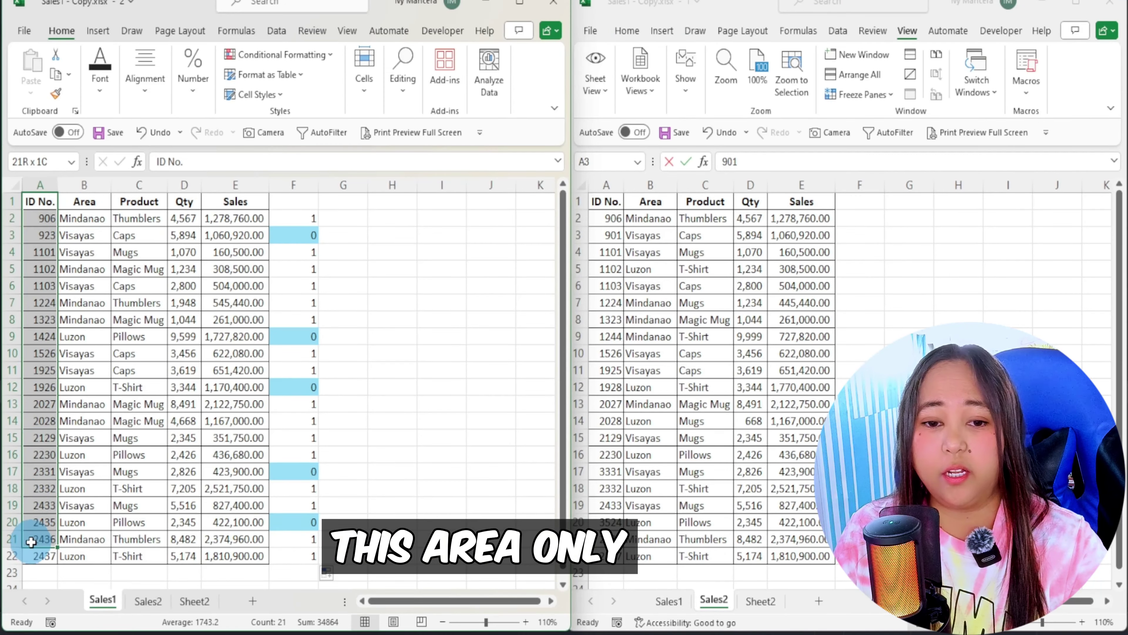
# Select the whole Sales1 table A1:E22 and bring up Home > Conditional Formatting
pyautogui.moveTo(84, 193)
pyautogui.mouseDown()
pyautogui.moveTo(240, 360)
pyautogui.moveTo(238, 560)
pyautogui.mouseUp()
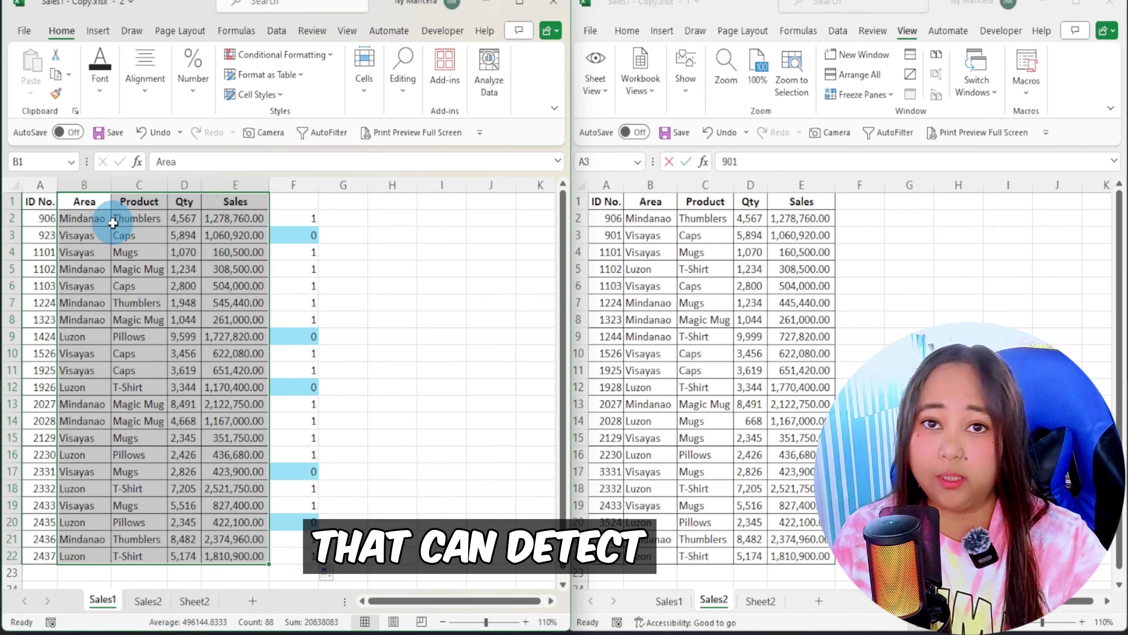
pyautogui.moveTo(112, 223); pyautogui.dragTo(227, 556)
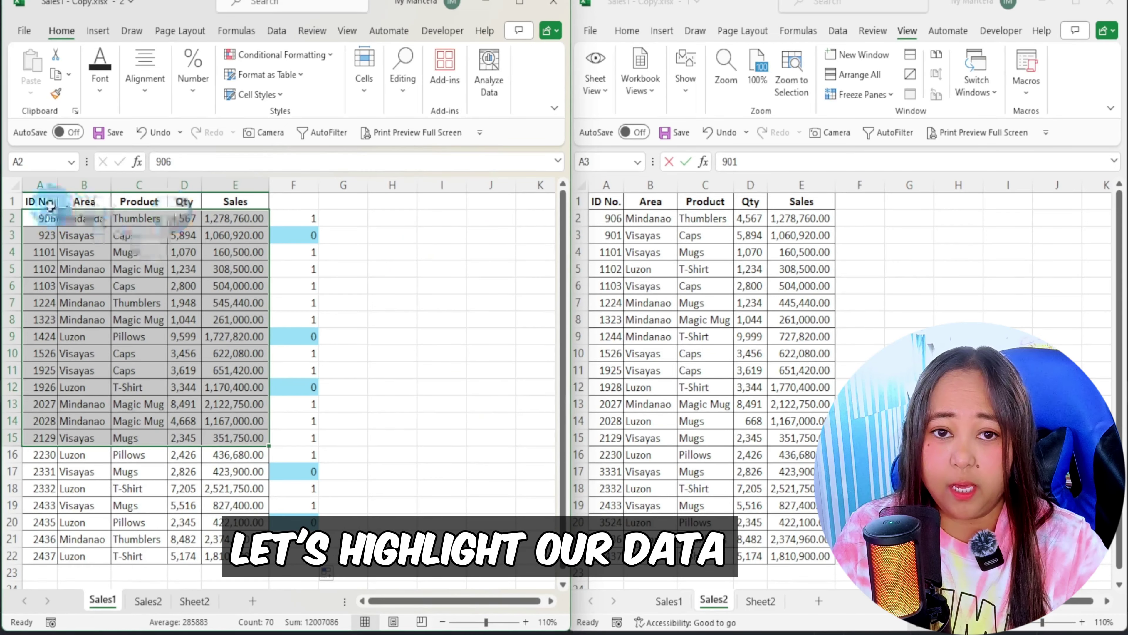
pyautogui.moveTo(40, 201); pyautogui.dragTo(218, 555)
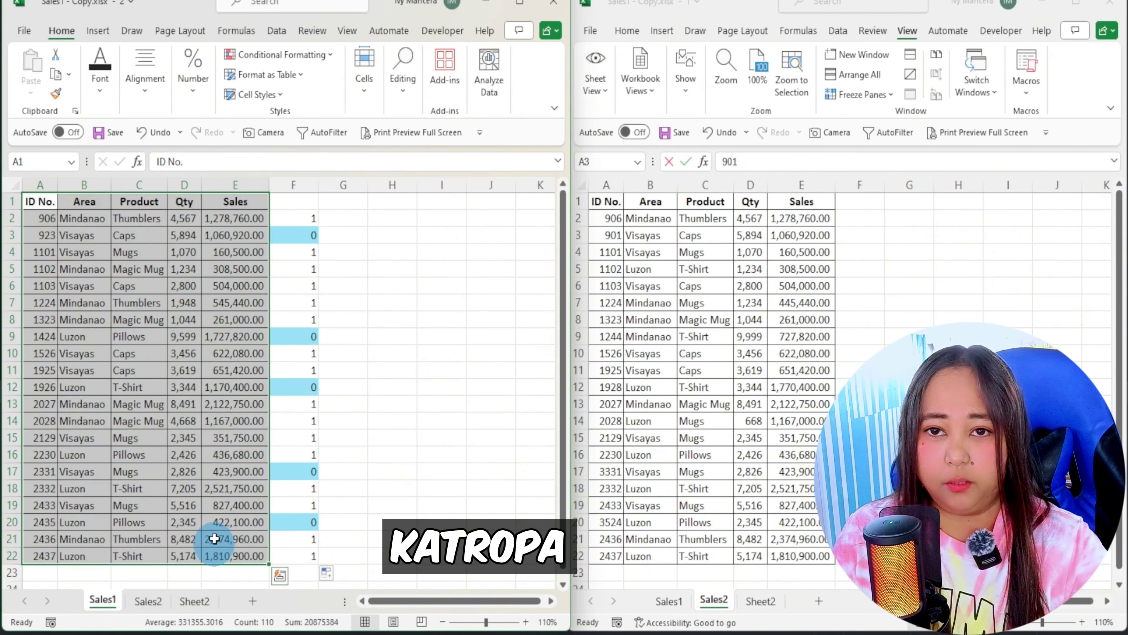
pyautogui.click(53, 33)
pyautogui.click(325, 56)
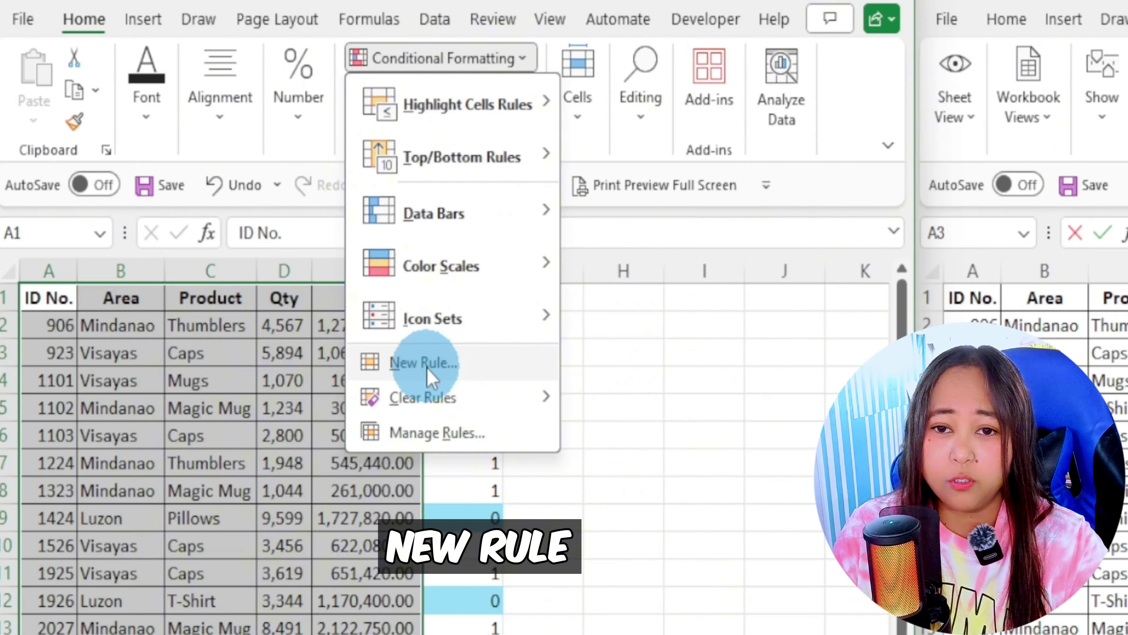
# Create a formula-based rule =A1<>Sales2!A1 with fully relative references
pyautogui.click(399, 430)
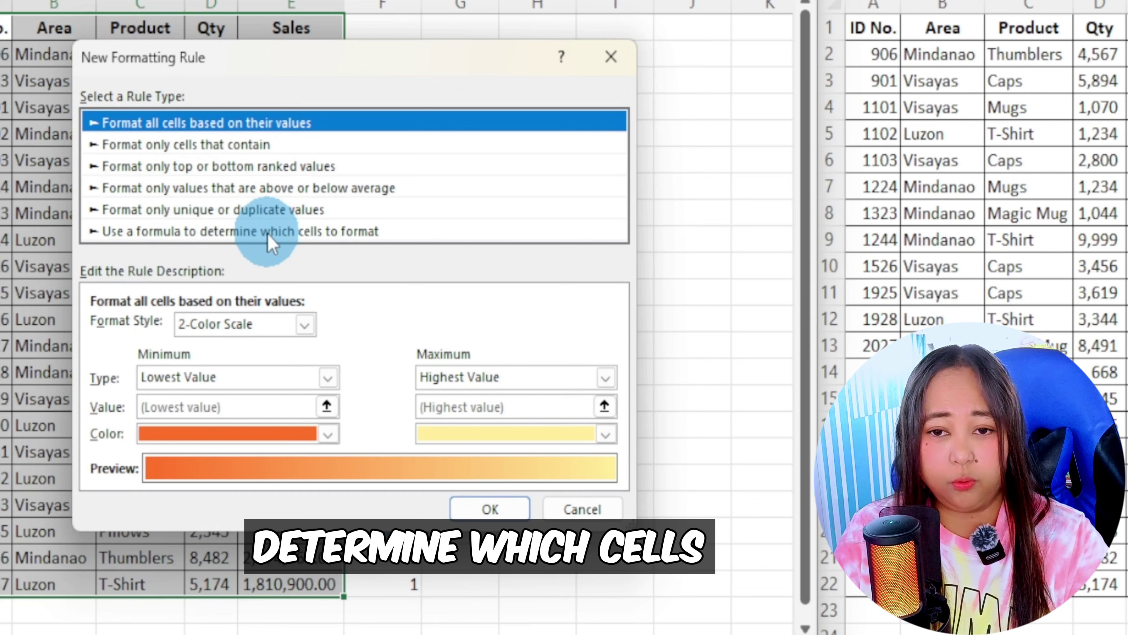
pyautogui.click(269, 233)
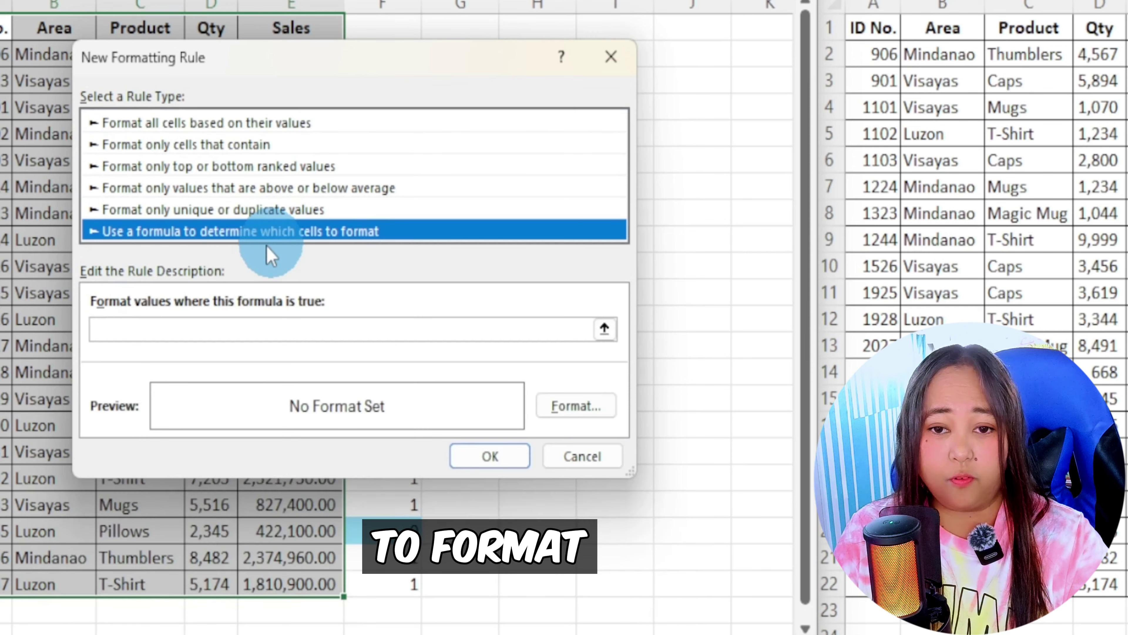
pyautogui.click(153, 333)
pyautogui.write('=')
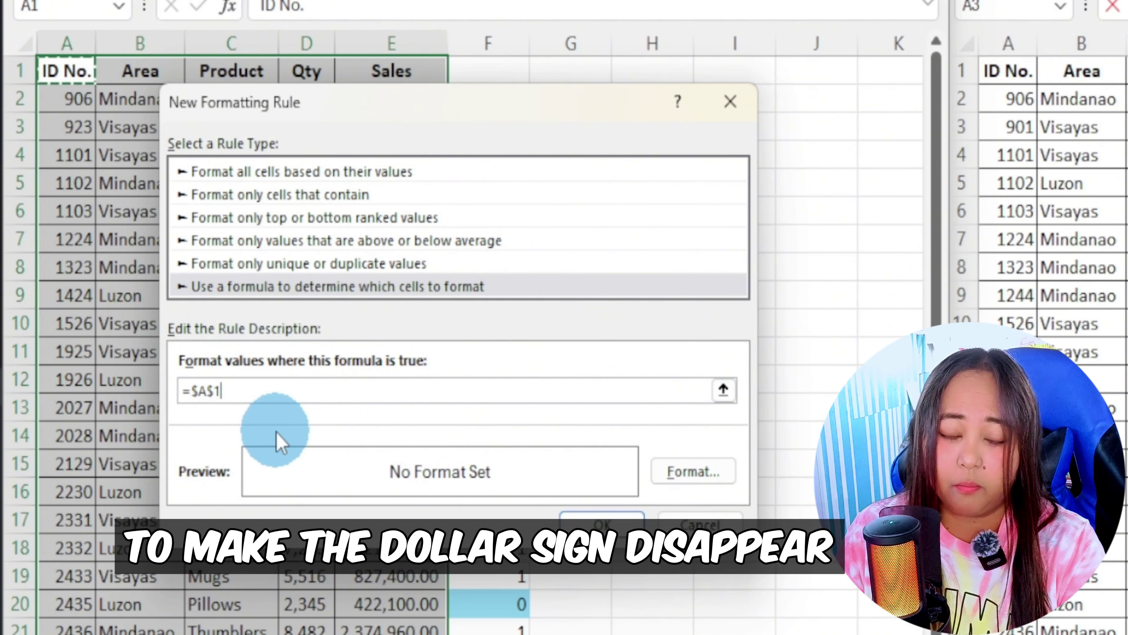
pyautogui.press('F4')
pyautogui.press('F4')
pyautogui.press('F4')
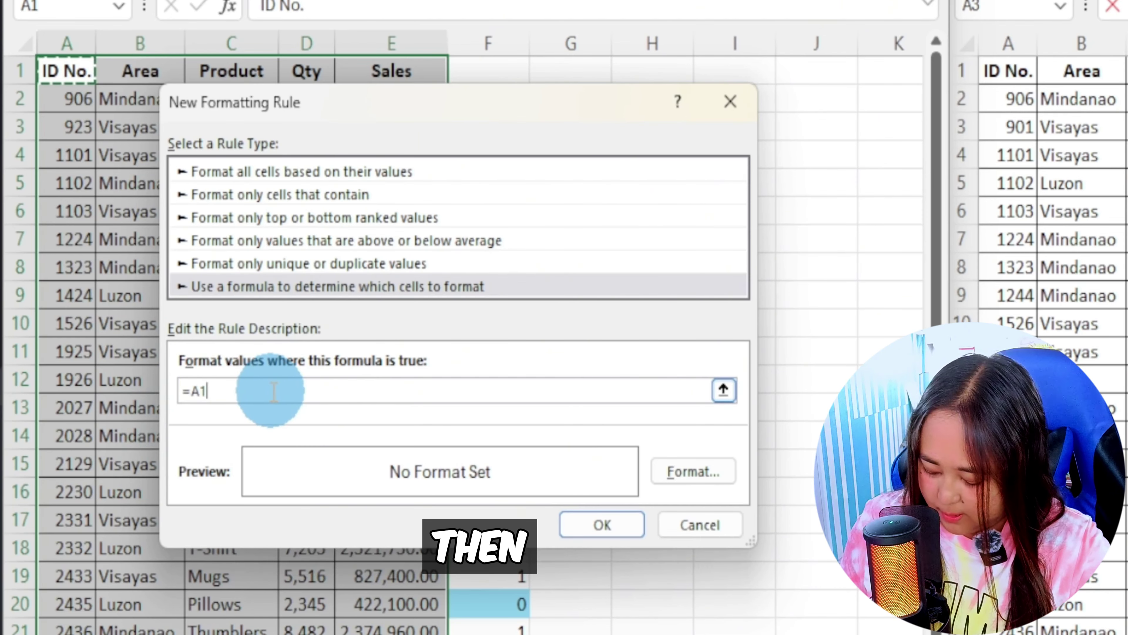
pyautogui.write('<>')
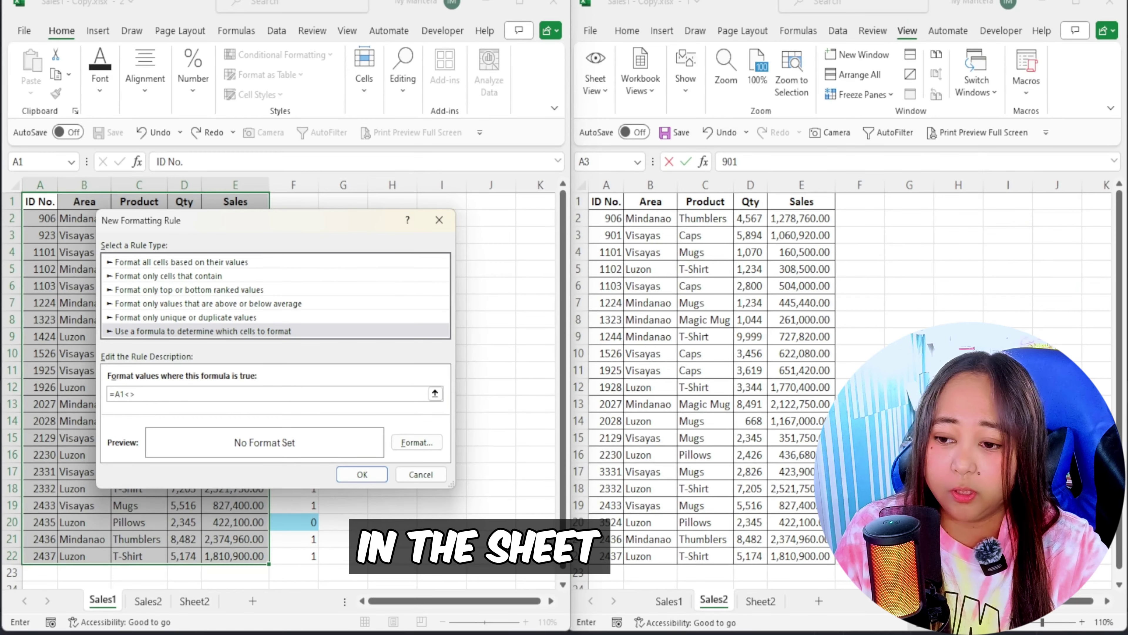
pyautogui.click(724, 602)
pyautogui.click(609, 200)
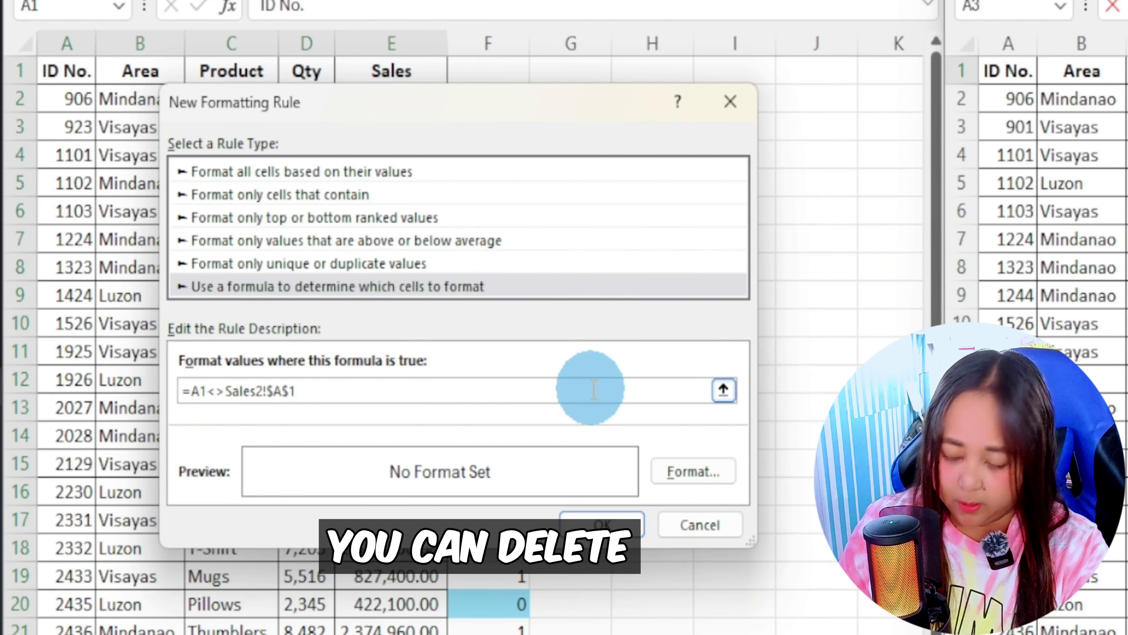
pyautogui.press('Left')
pyautogui.press('BackSpace')
pyautogui.press('Left')
pyautogui.press('BackSpace')
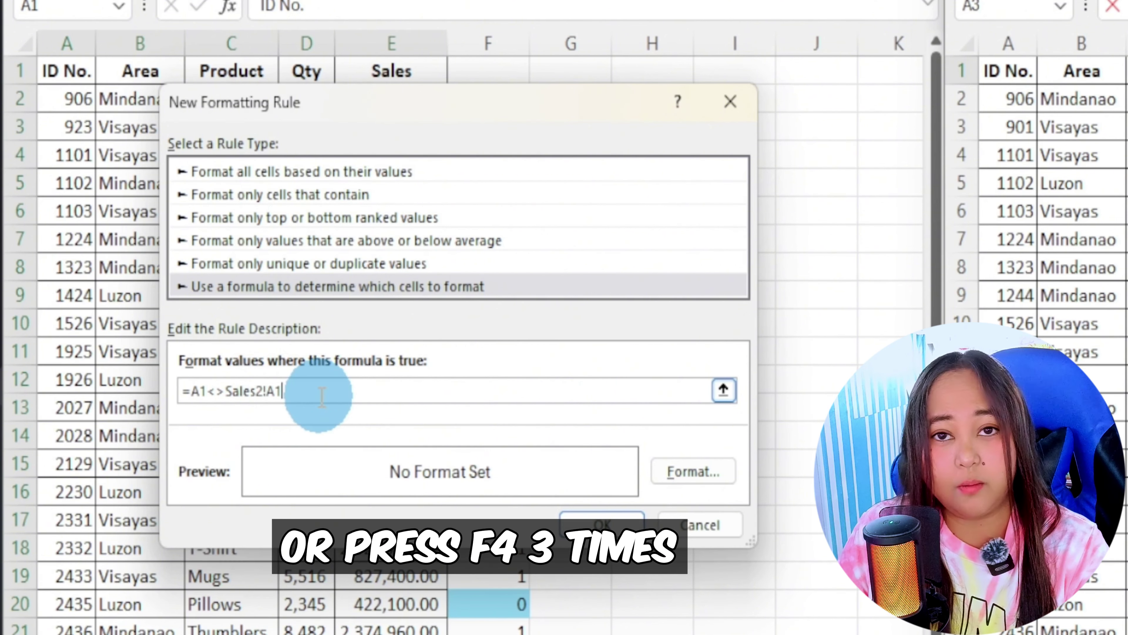
pyautogui.moveTo(322, 395); pyautogui.dragTo(189, 393)
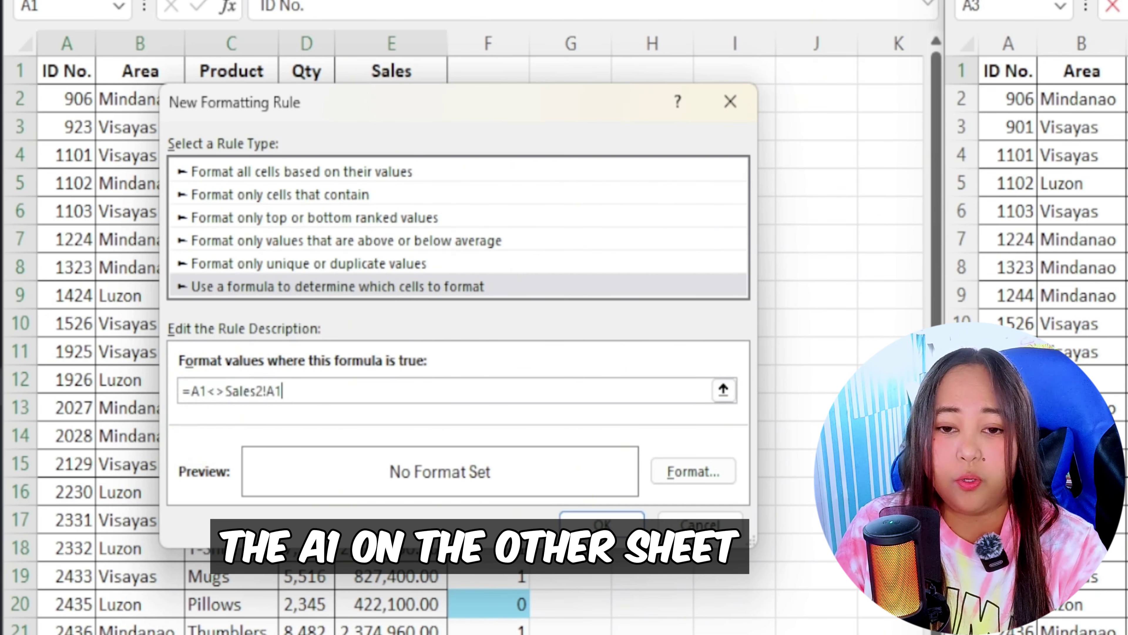
# Give the rule a light blue fill and apply it to the table
pyautogui.click(657, 486)
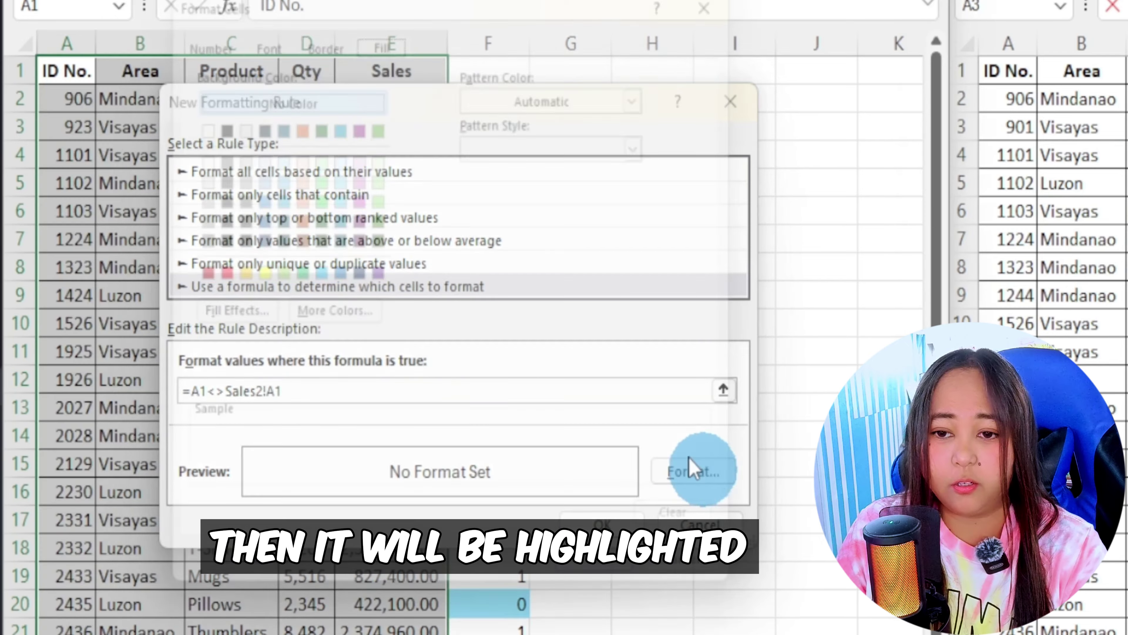
pyautogui.click(163, 263)
pyautogui.click(375, 518)
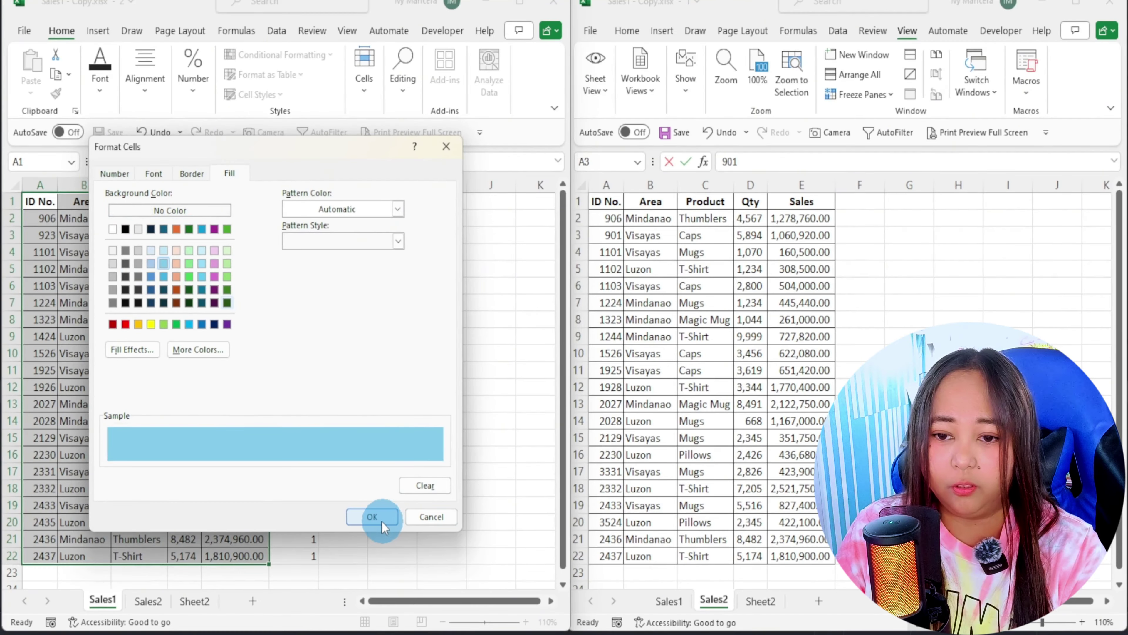
pyautogui.click(354, 473)
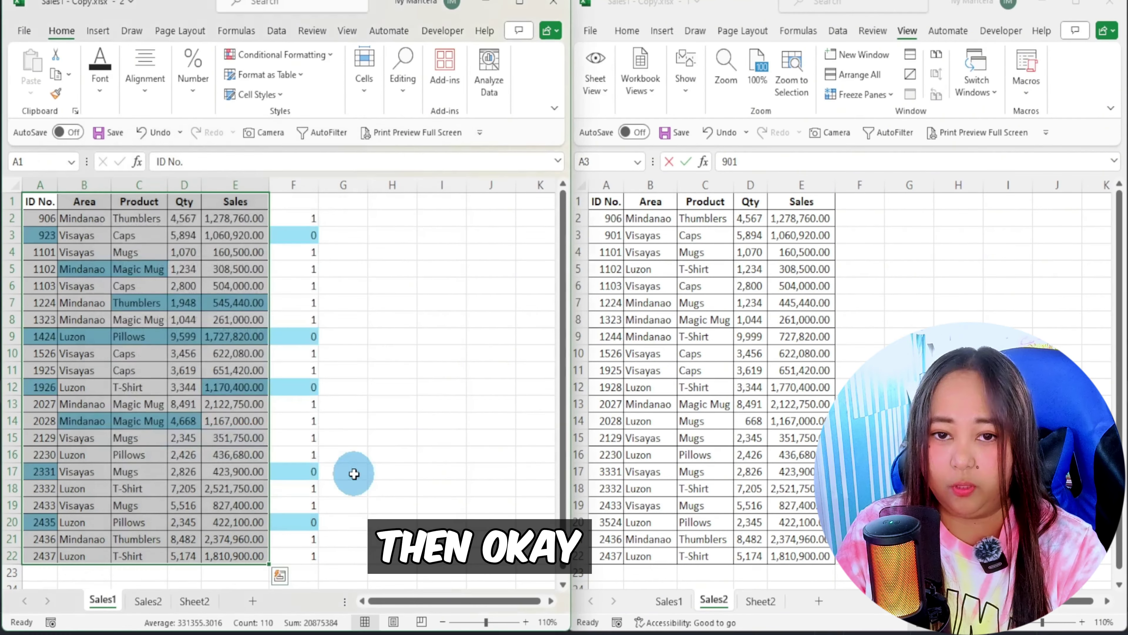
pyautogui.click(84, 387)
pyautogui.click(309, 237)
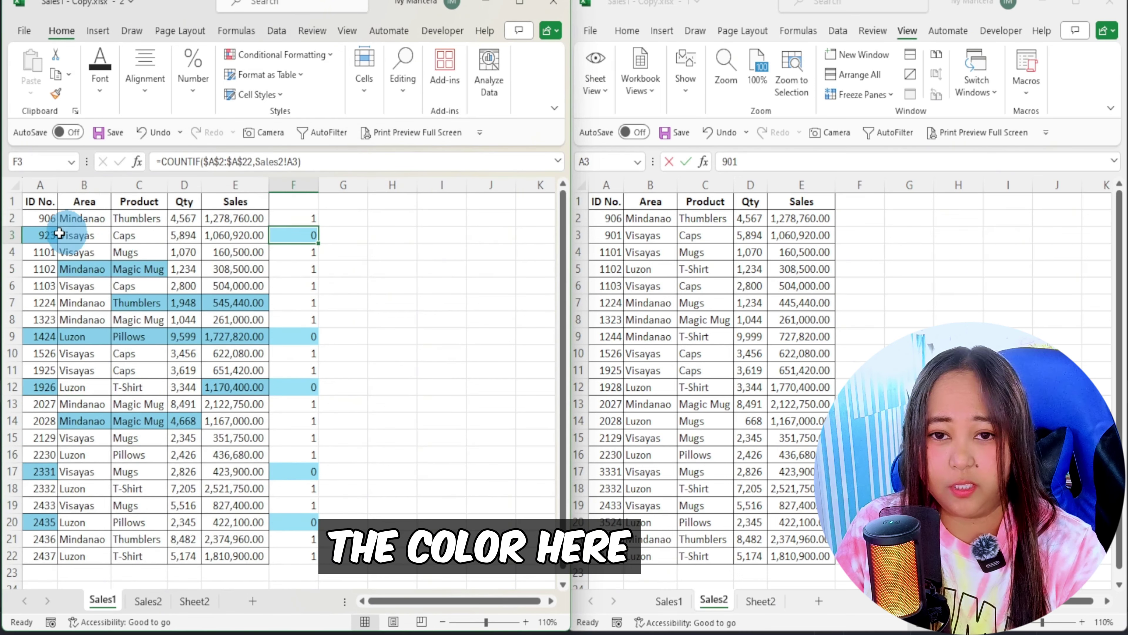
pyautogui.click(38, 235)
pyautogui.click(274, 235)
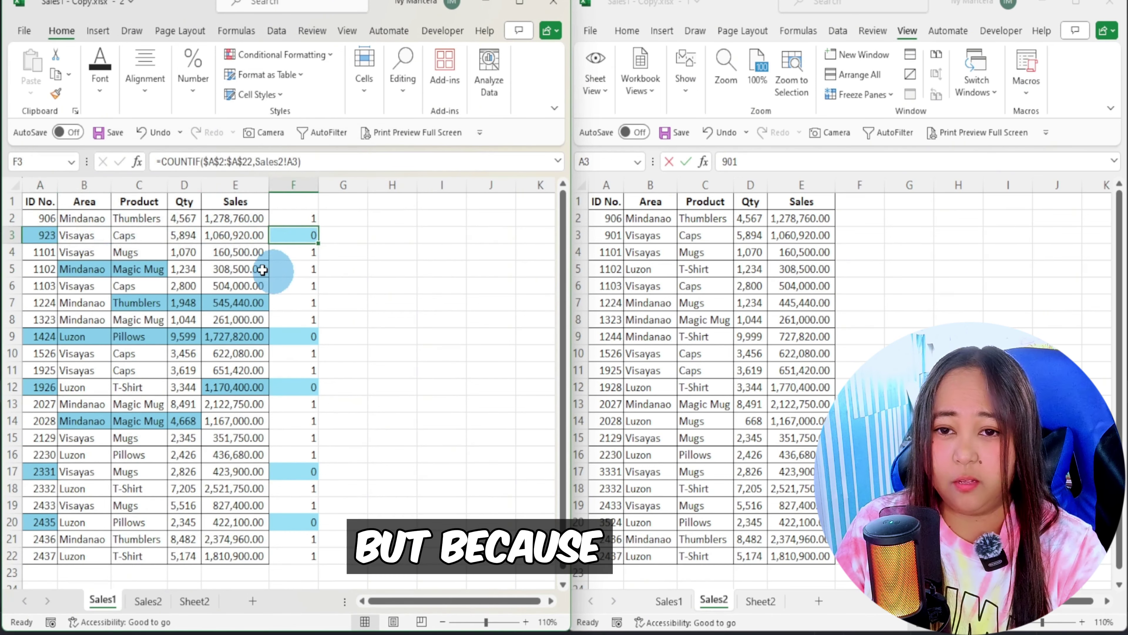
pyautogui.moveTo(312, 252); pyautogui.dragTo(302, 321)
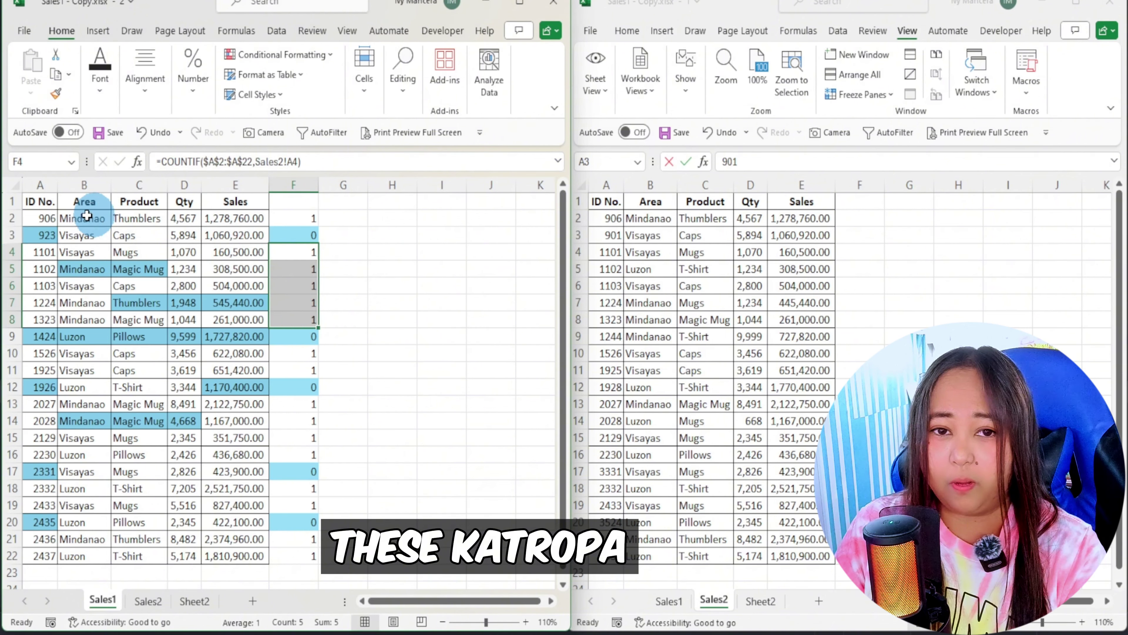
pyautogui.moveTo(36, 201); pyautogui.dragTo(36, 571)
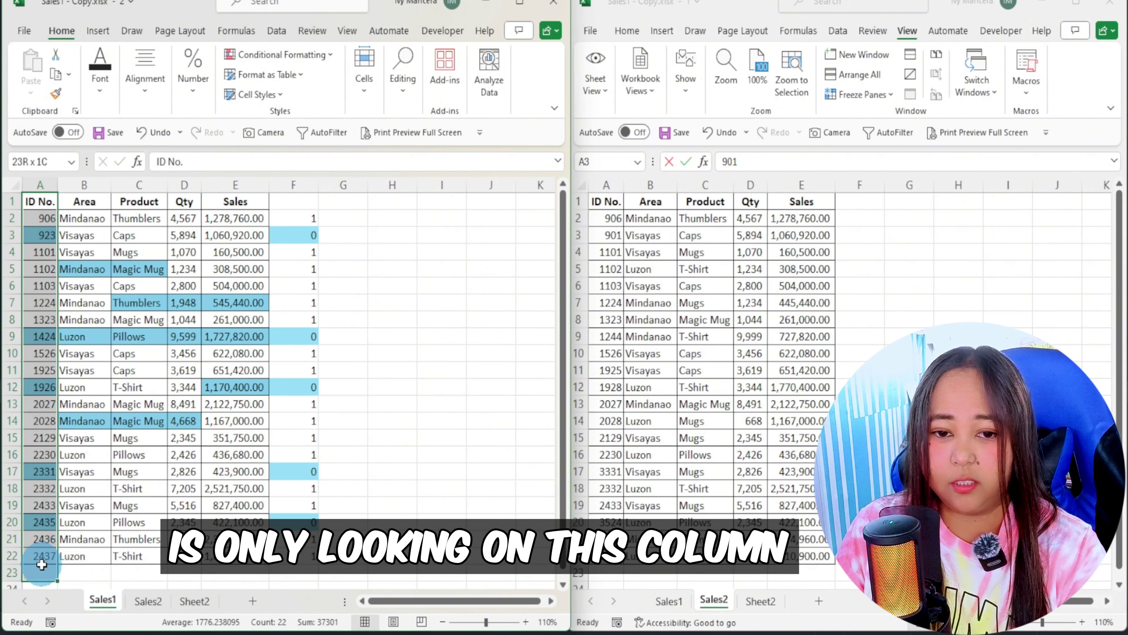
pyautogui.moveTo(91, 266); pyautogui.dragTo(165, 267)
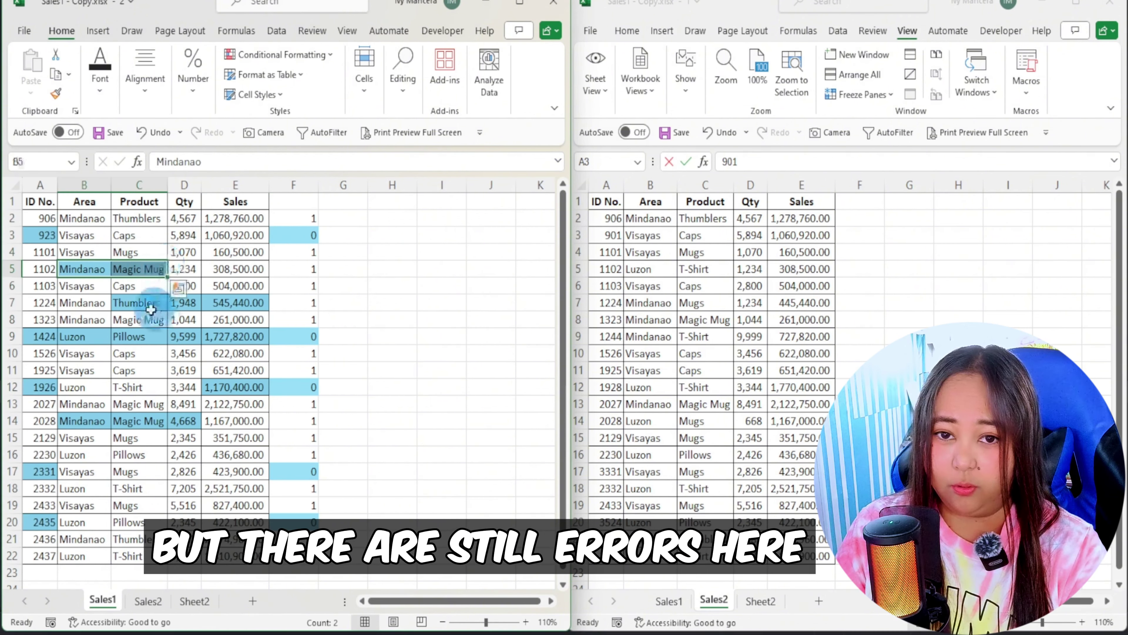
pyautogui.moveTo(151, 310); pyautogui.dragTo(225, 303)
pyautogui.click(290, 340)
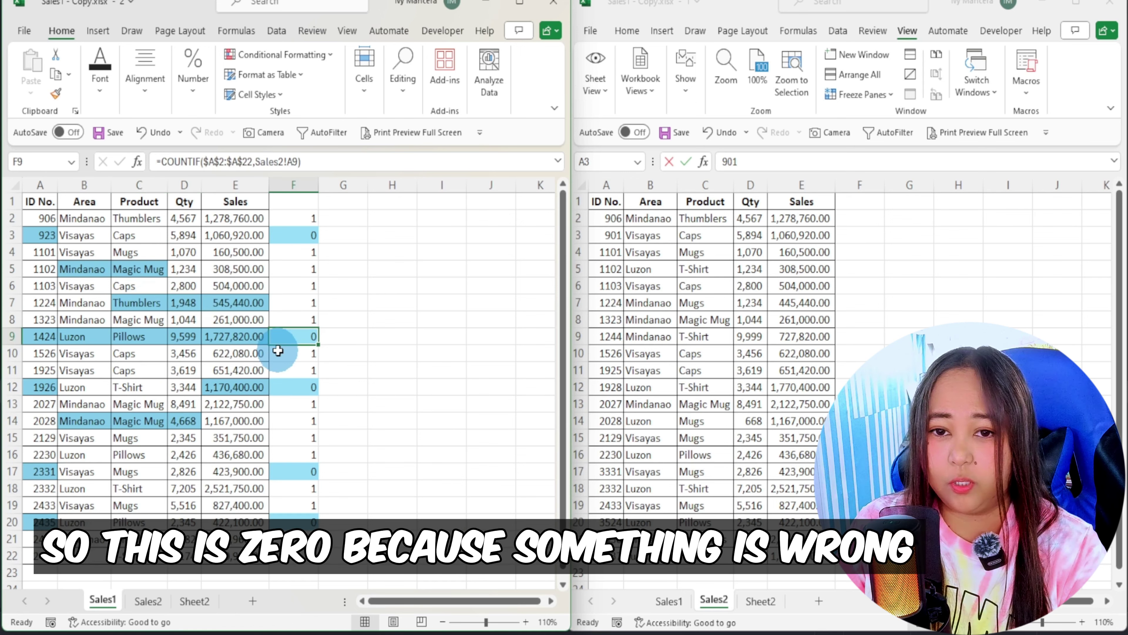
pyautogui.click(32, 336)
pyautogui.moveTo(80, 339); pyautogui.dragTo(223, 339)
pyautogui.click(236, 387)
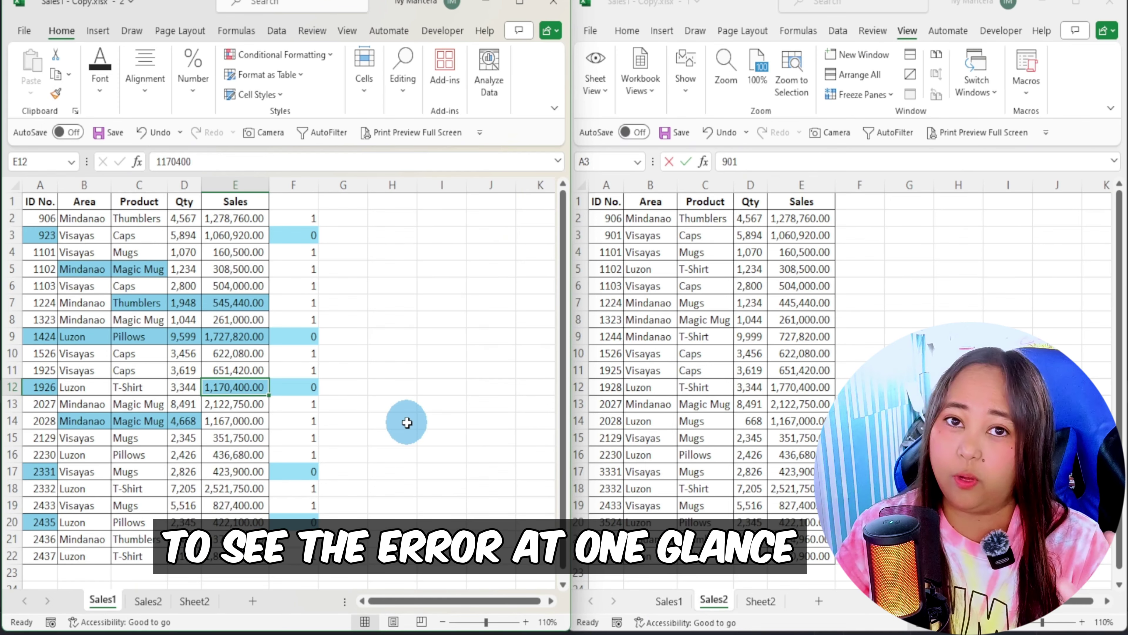
# Maximize the workbook window and switch to the empty Sheet2
pyautogui.click(530, 10)
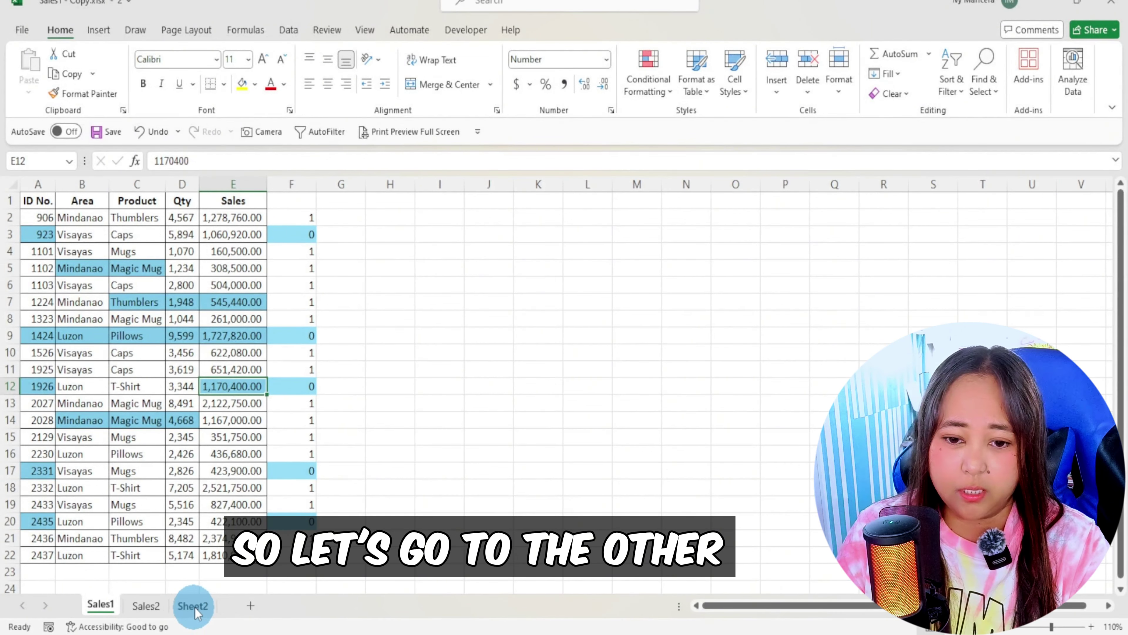
pyautogui.click(197, 615)
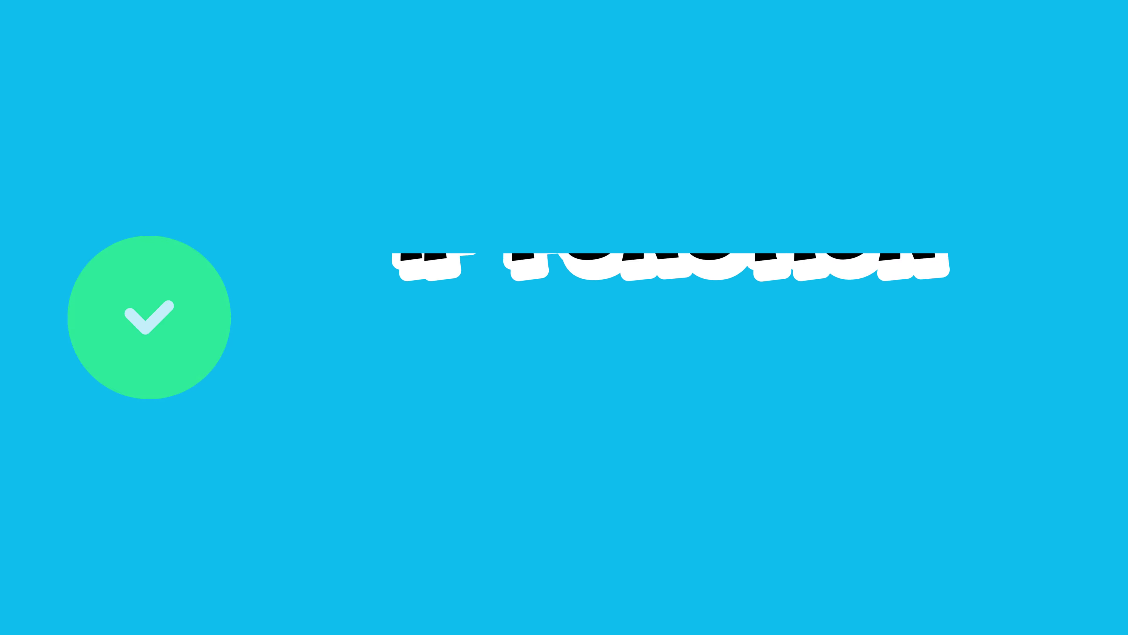
# Type =if(Sales1!A1=Sales2!A1,Sales1!A1, into Sheet2 cell A1
pyautogui.write('=if')
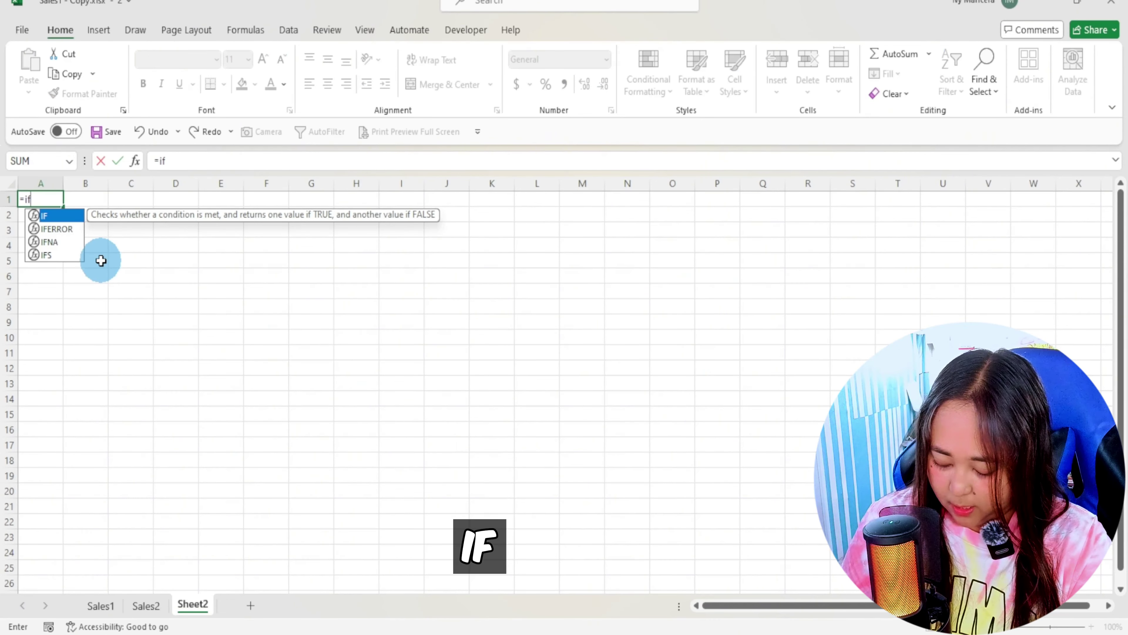
pyautogui.write('(')
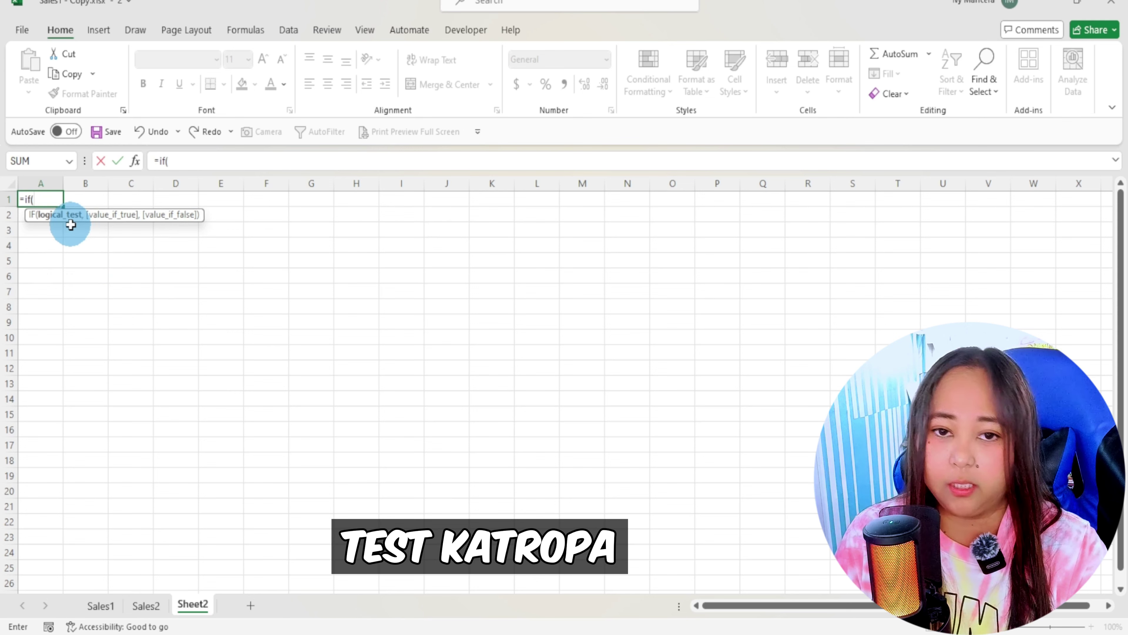
pyautogui.click(102, 613)
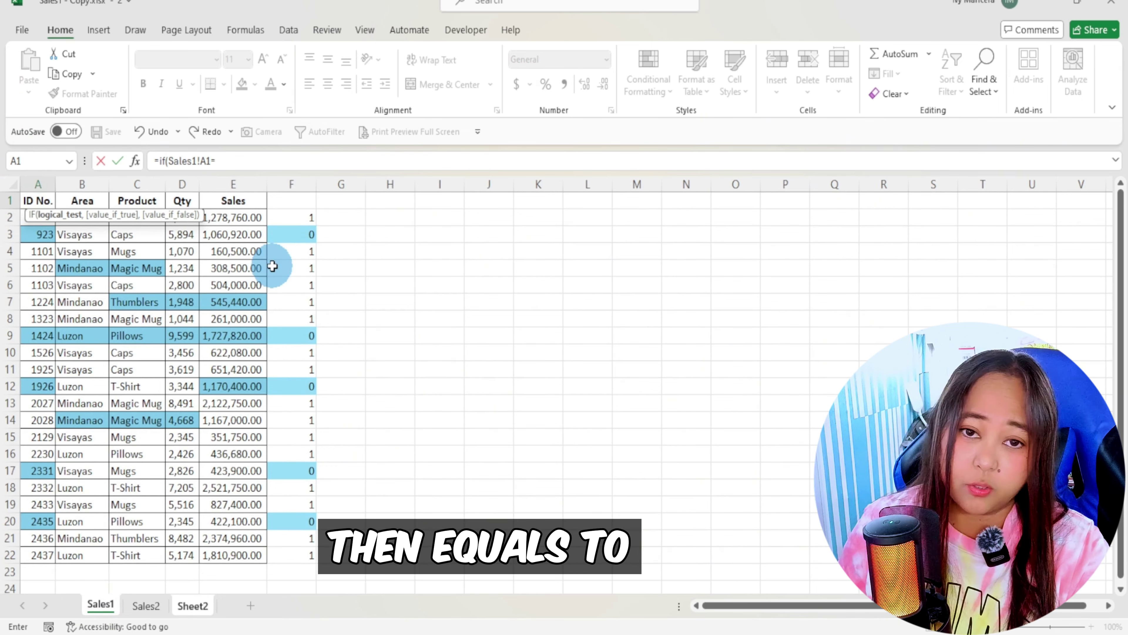
pyautogui.click(149, 614)
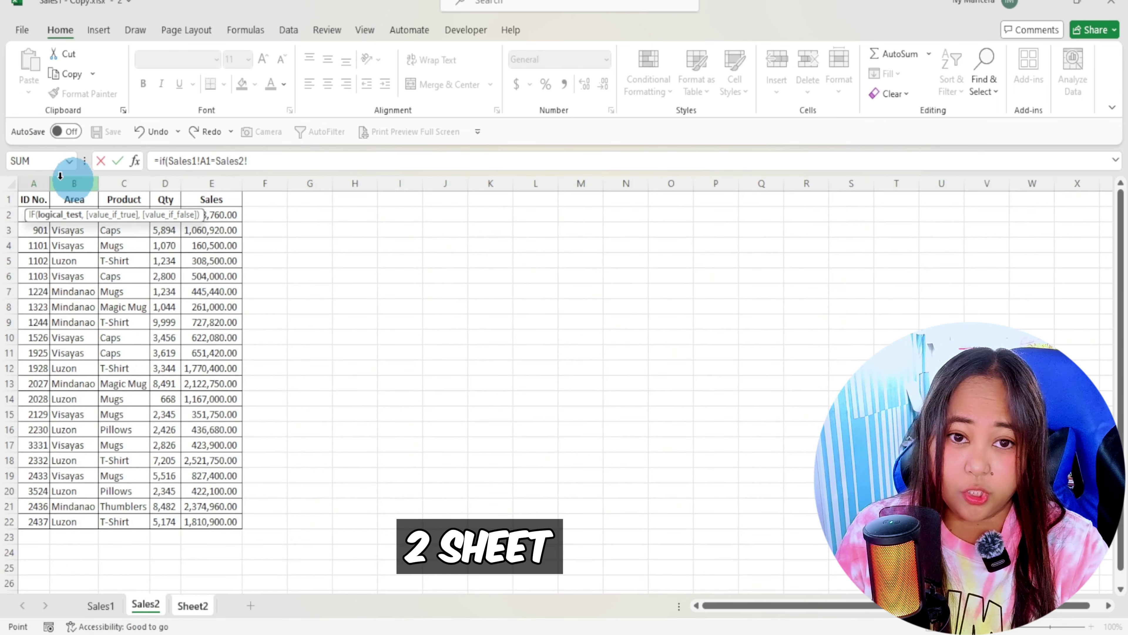
pyautogui.click(27, 198)
pyautogui.click(26, 199)
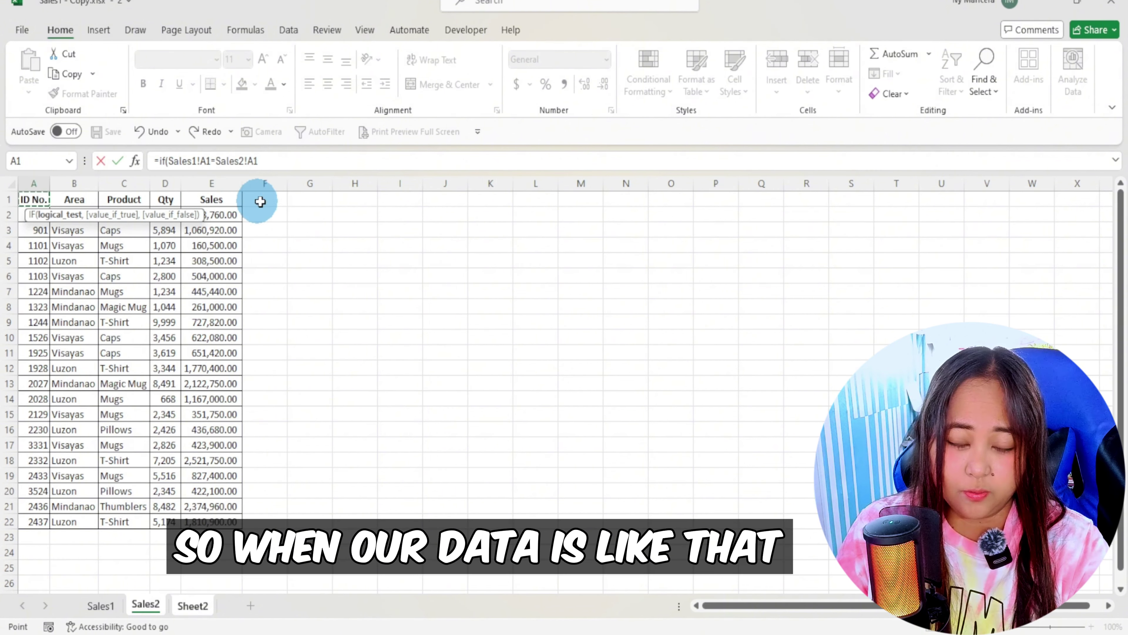
pyautogui.write(',')
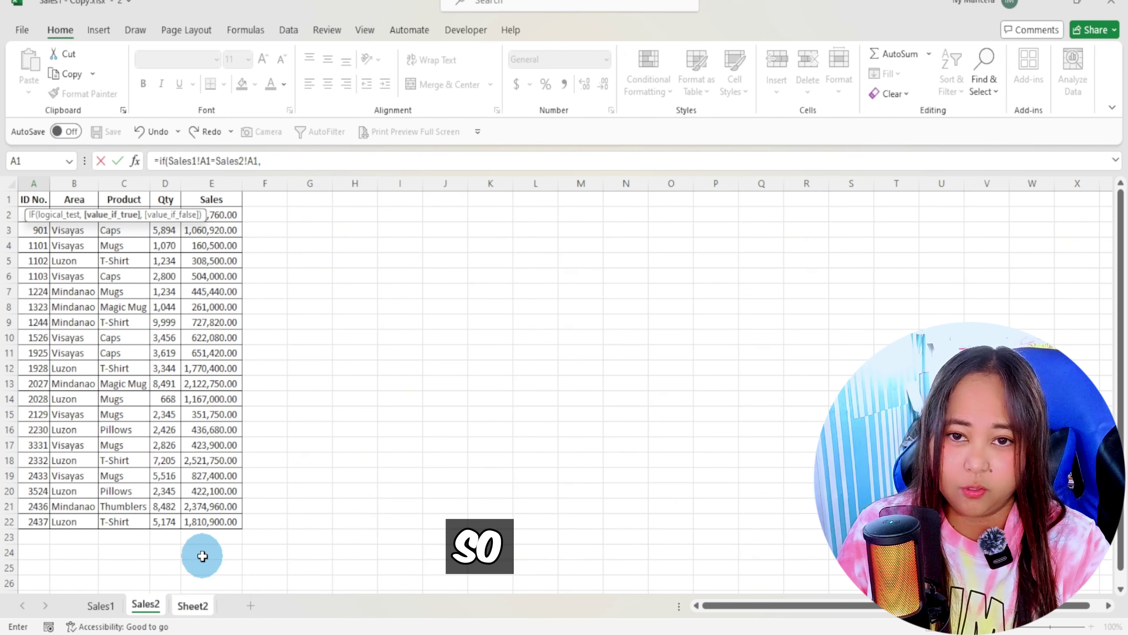
pyautogui.click(100, 605)
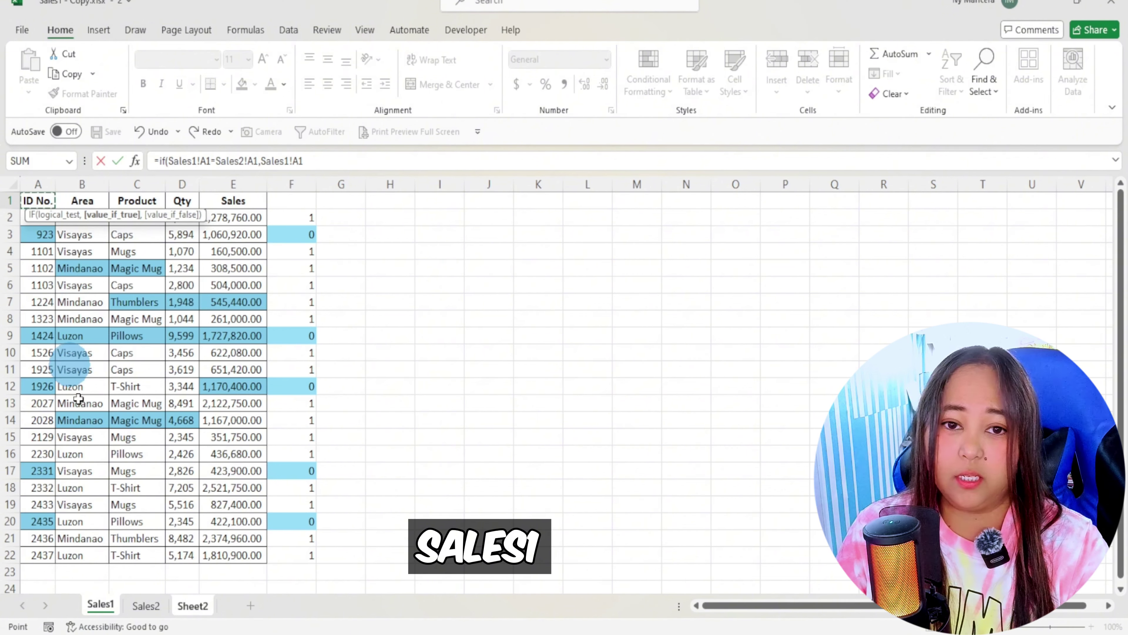
pyautogui.click(310, 158)
pyautogui.click(328, 158)
pyautogui.write(',')
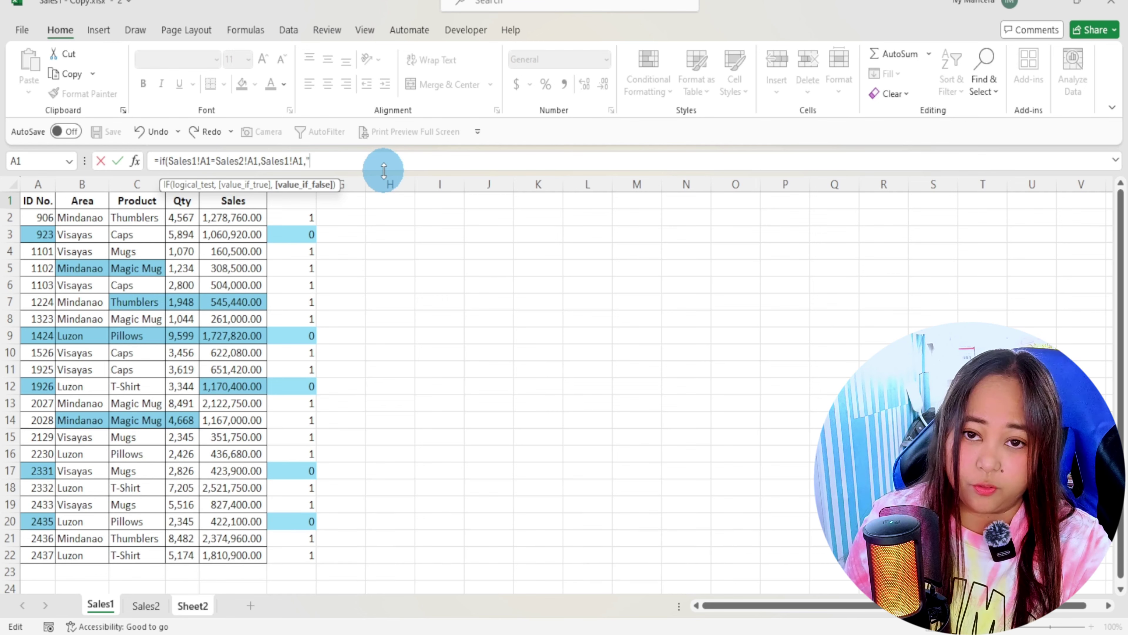
# Finish the formula with "Sales1: "&Sales1!A1&" / Sales2: "&Sales2!A1 and enter it
pyautogui.write('"Sales1:')
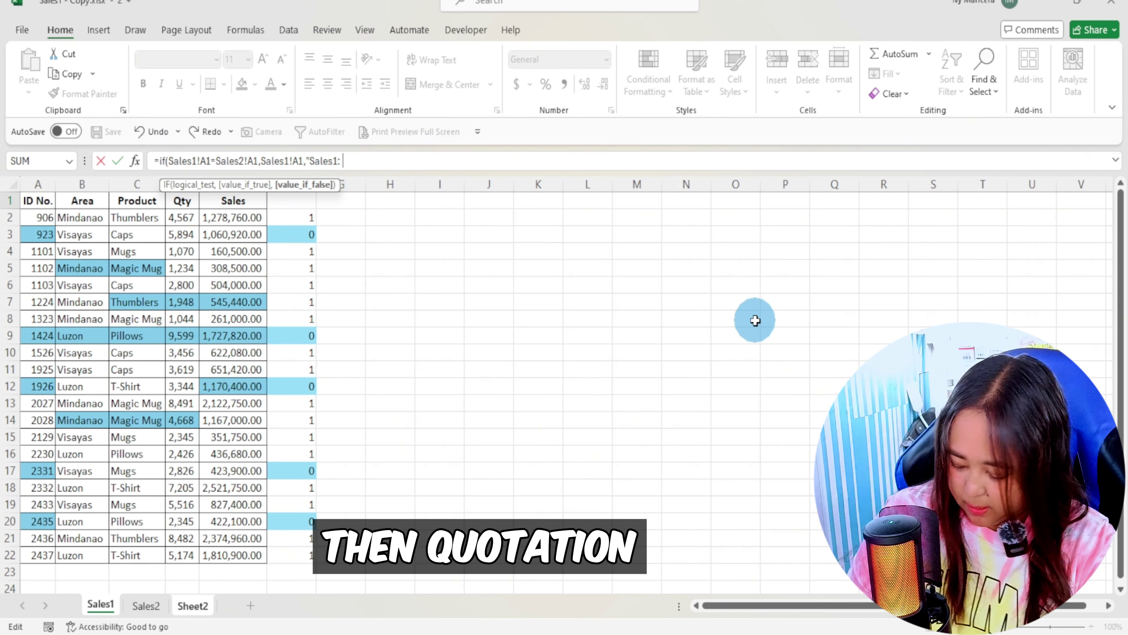
pyautogui.write('"')
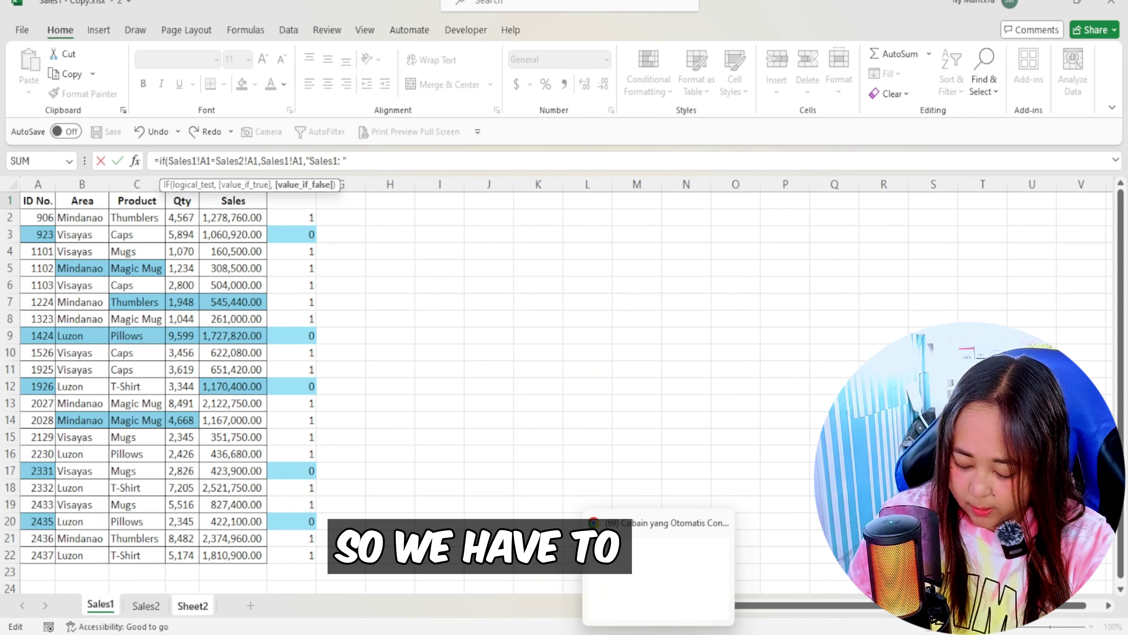
pyautogui.write('&Sales1!')
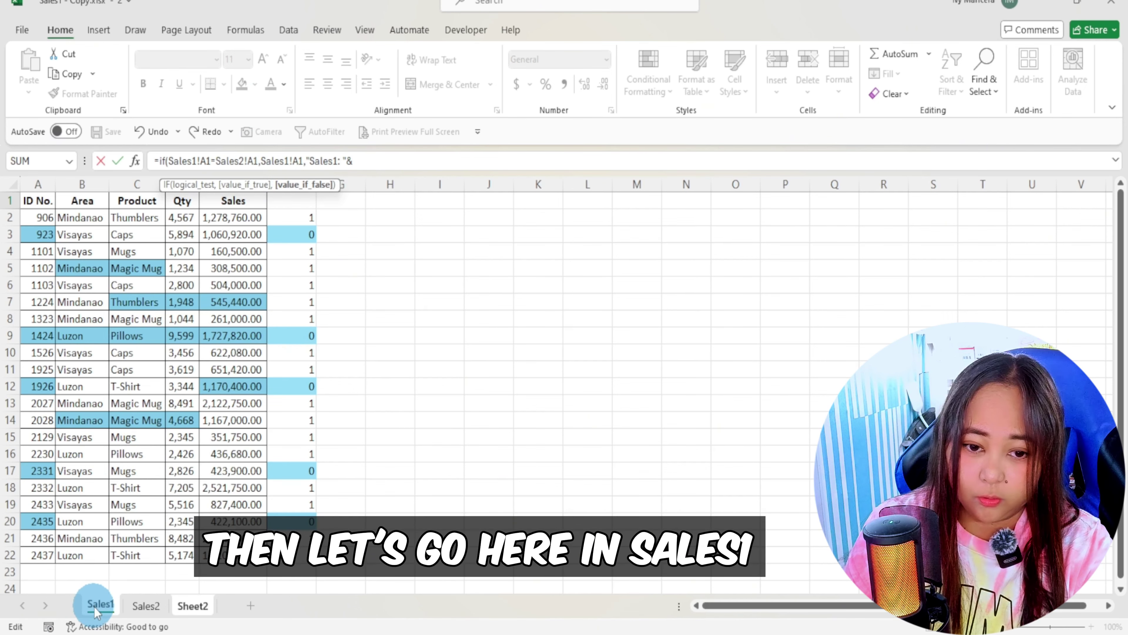
pyautogui.click(38, 206)
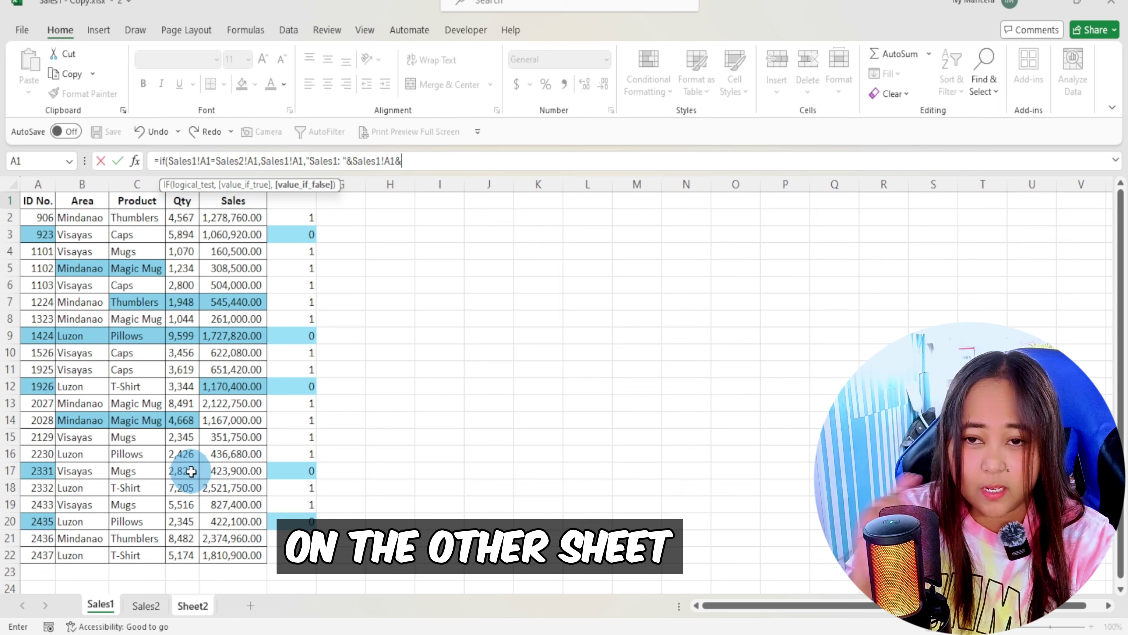
pyautogui.write('"')
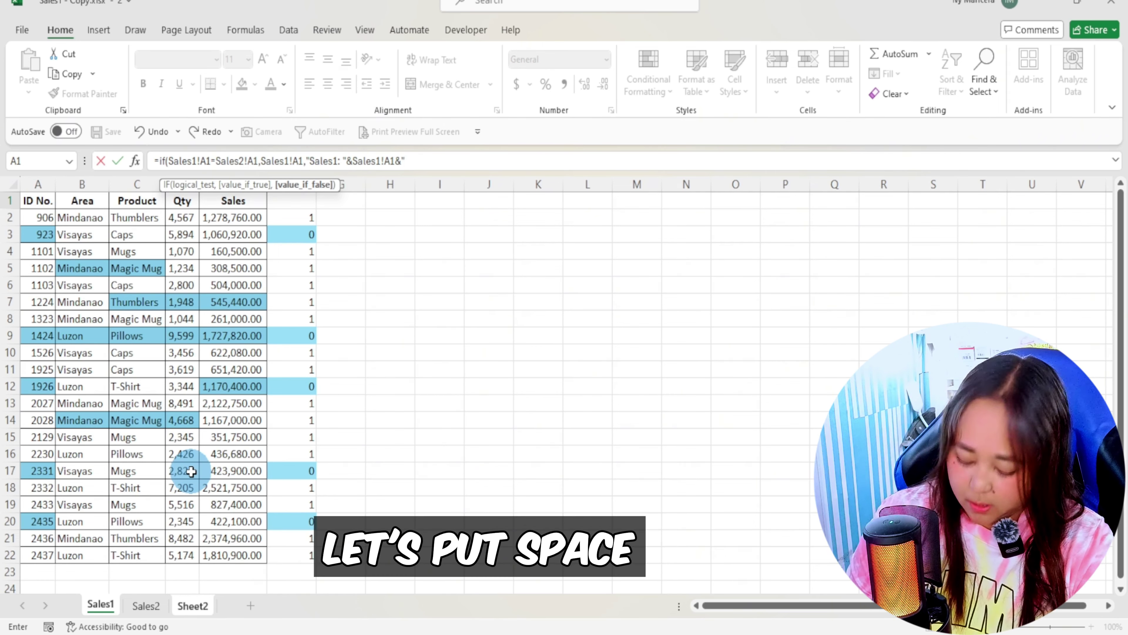
pyautogui.write(' /')
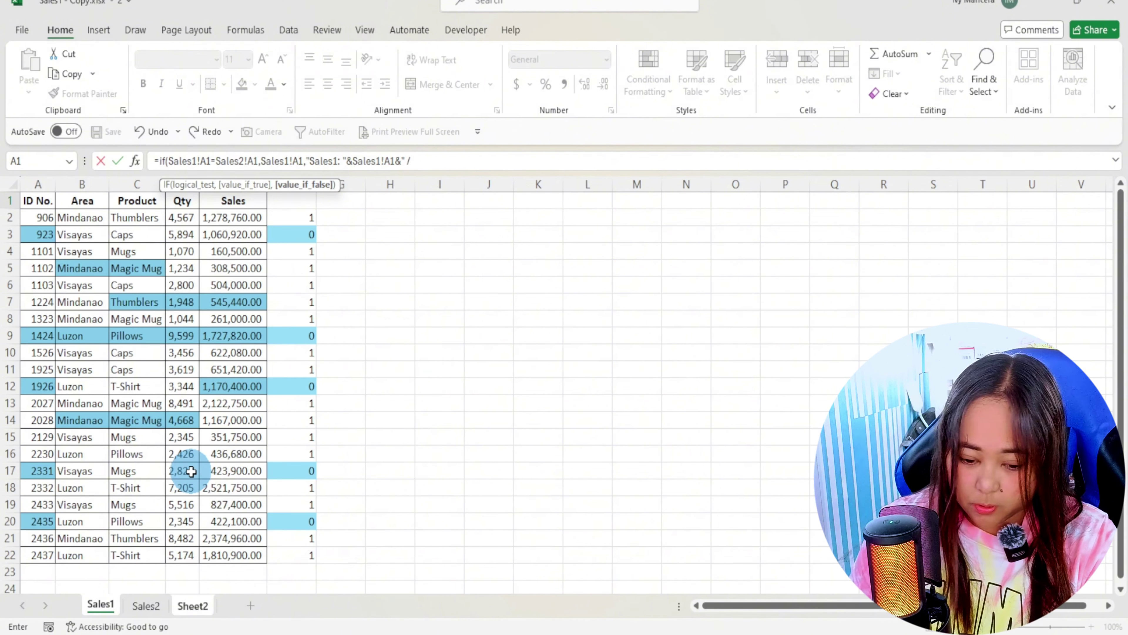
pyautogui.write('Sales2:')
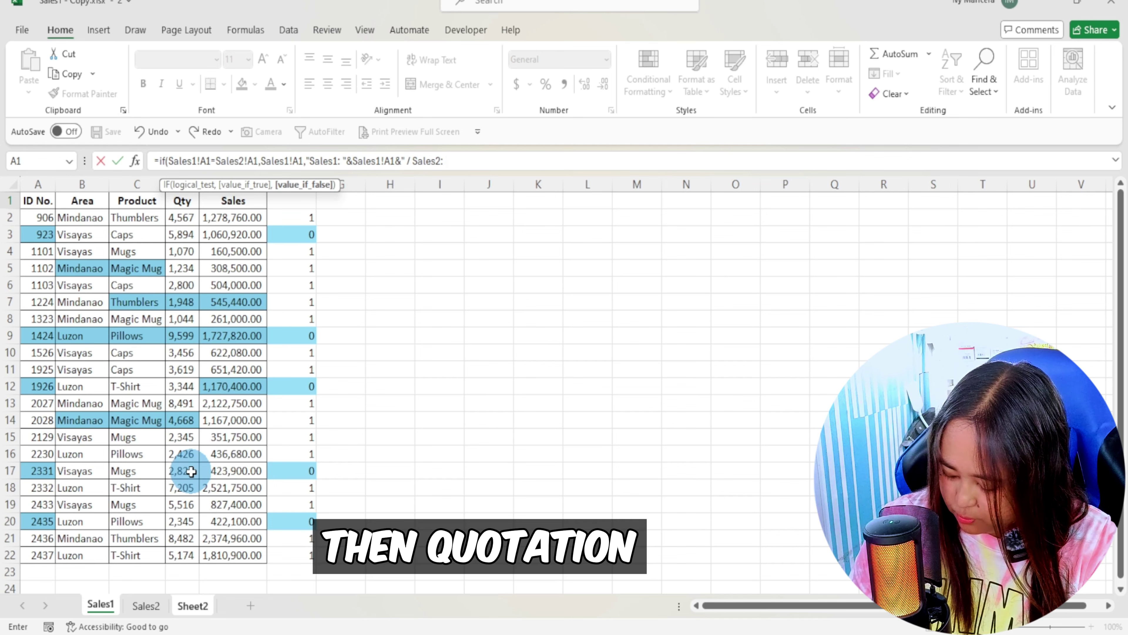
pyautogui.write('&')
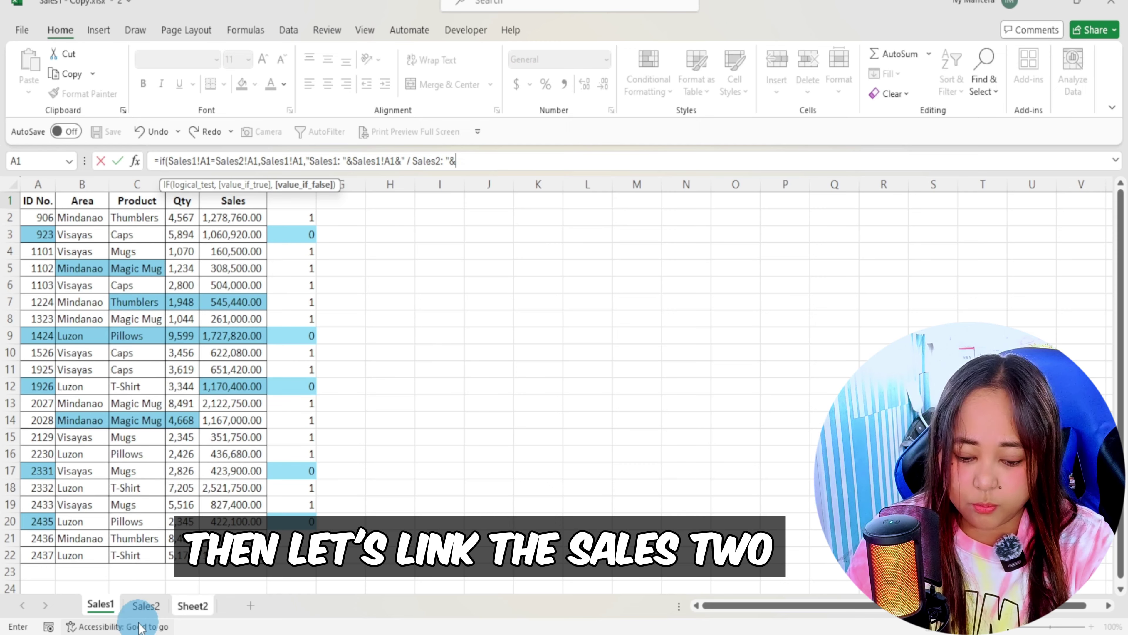
pyautogui.click(145, 605)
pyautogui.click(38, 199)
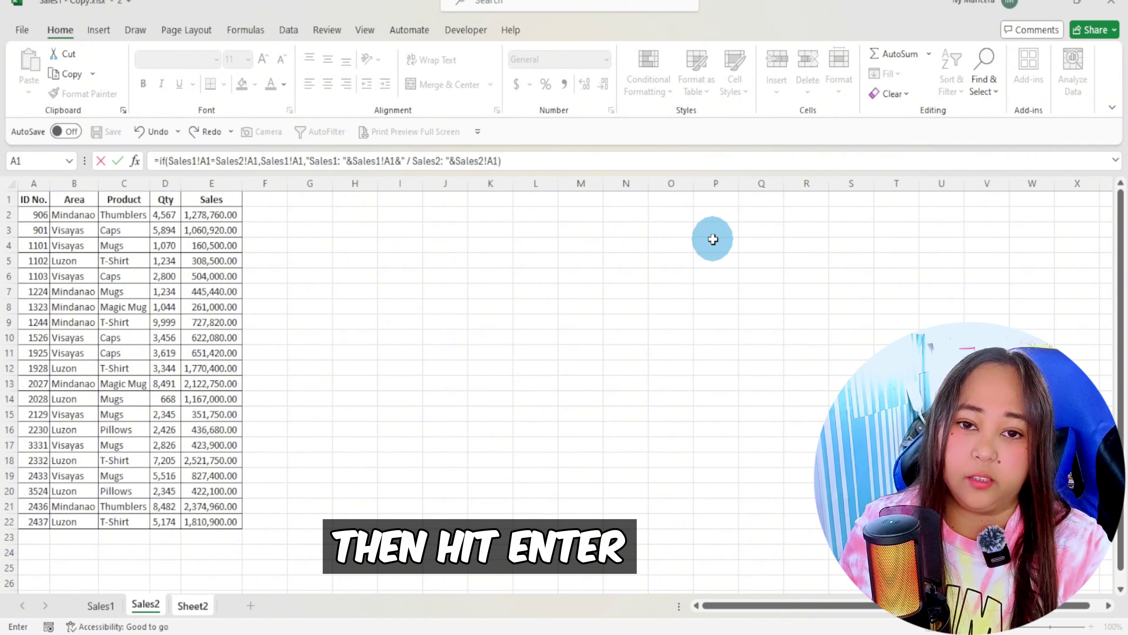
pyautogui.press('Return')
# Fill the A1 formula across A1:E22 and AutoFit columns A–E
pyautogui.click(40, 200)
pyautogui.click(145, 604)
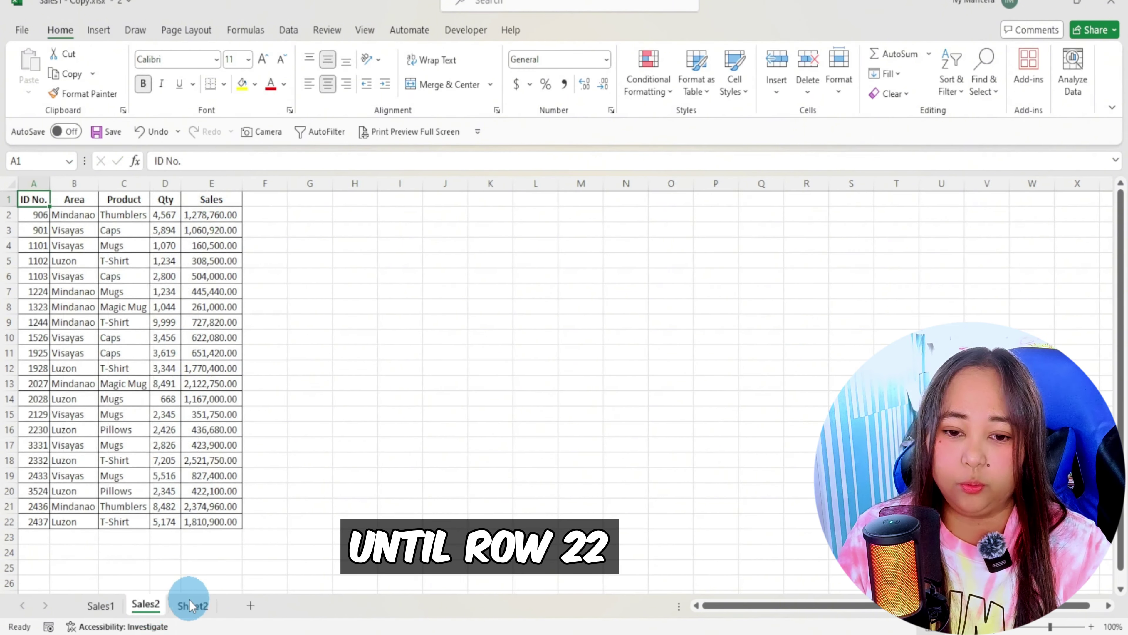
pyautogui.click(190, 605)
pyautogui.moveTo(63, 207)
pyautogui.mouseDown()
pyautogui.moveTo(243, 206)
pyautogui.moveTo(244, 527)
pyautogui.mouseUp()
pyautogui.doubleClick(244, 183)
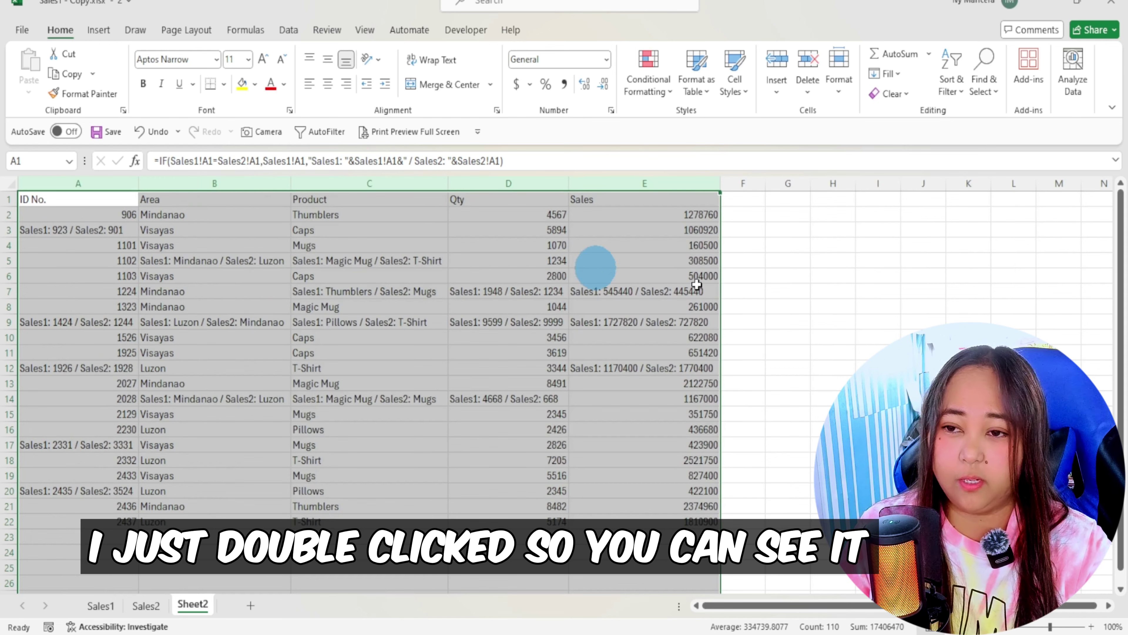
# Review the mismatches in A3, B5, C5, C7, D7, D14 and row 14, then return to Sales1
pyautogui.click(160, 397)
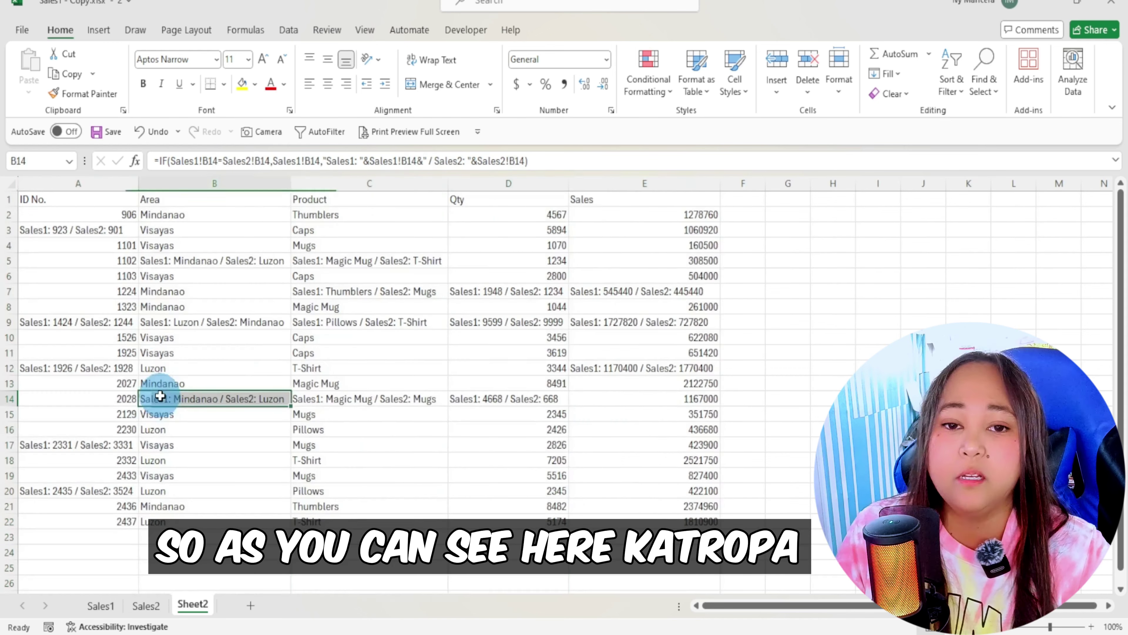
pyautogui.click(56, 231)
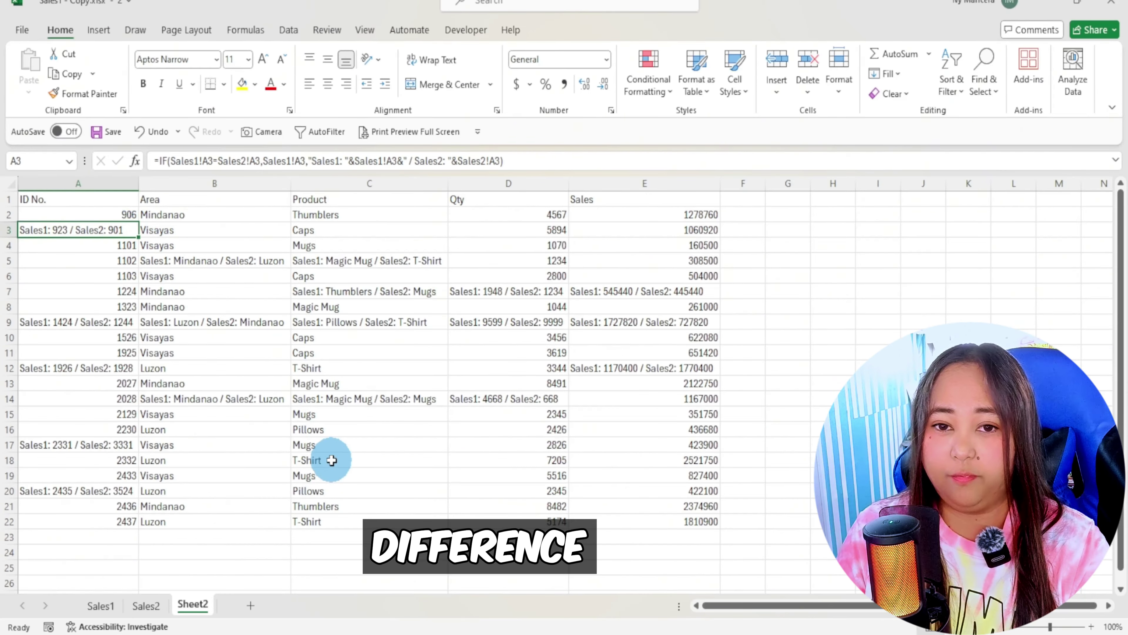
pyautogui.click(167, 276)
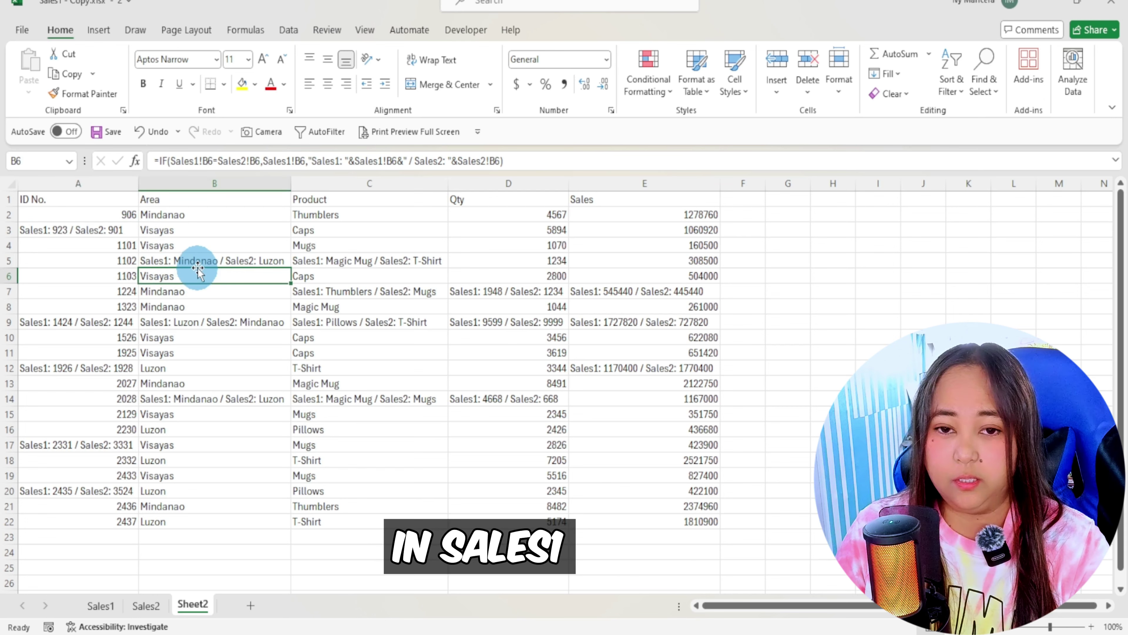
pyautogui.click(198, 262)
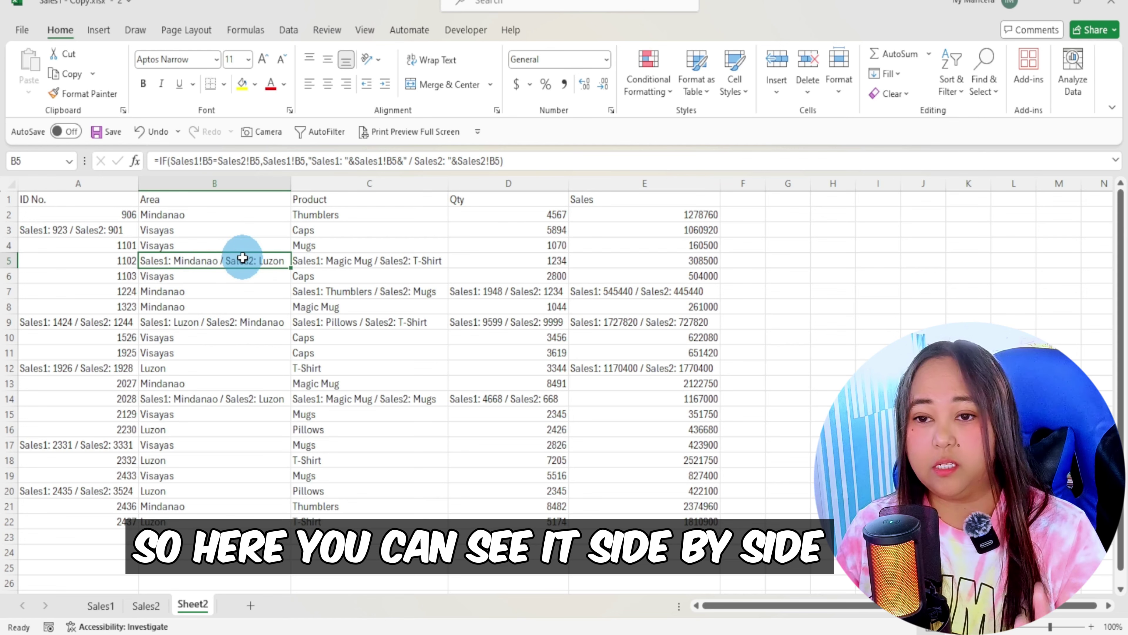
pyautogui.click(423, 260)
pyautogui.click(504, 289)
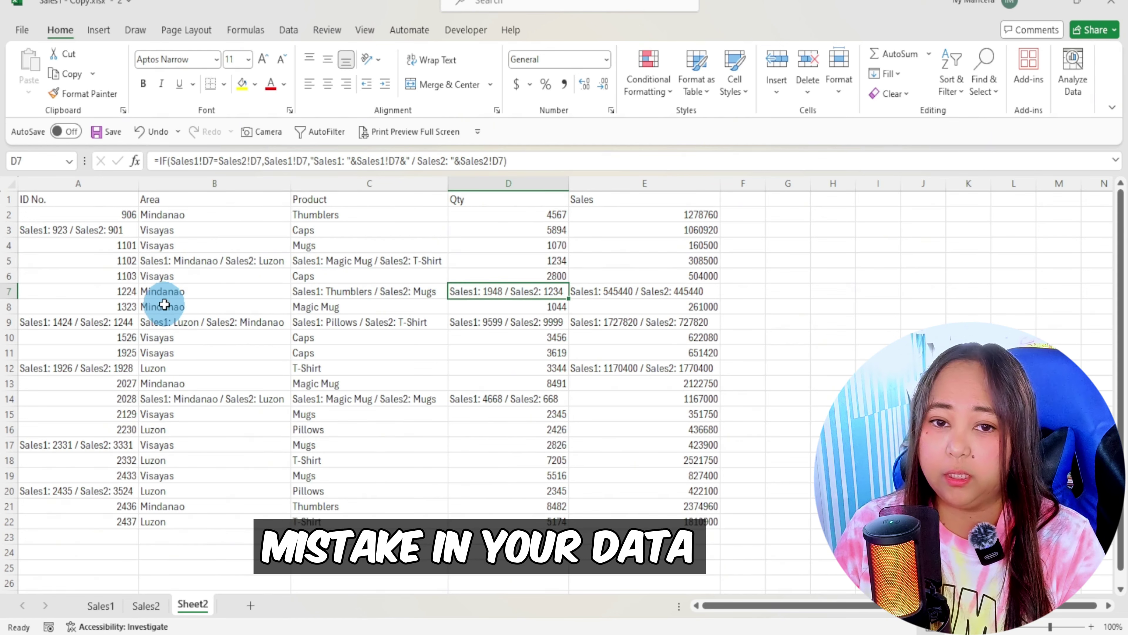
pyautogui.click(381, 293)
pyautogui.click(511, 399)
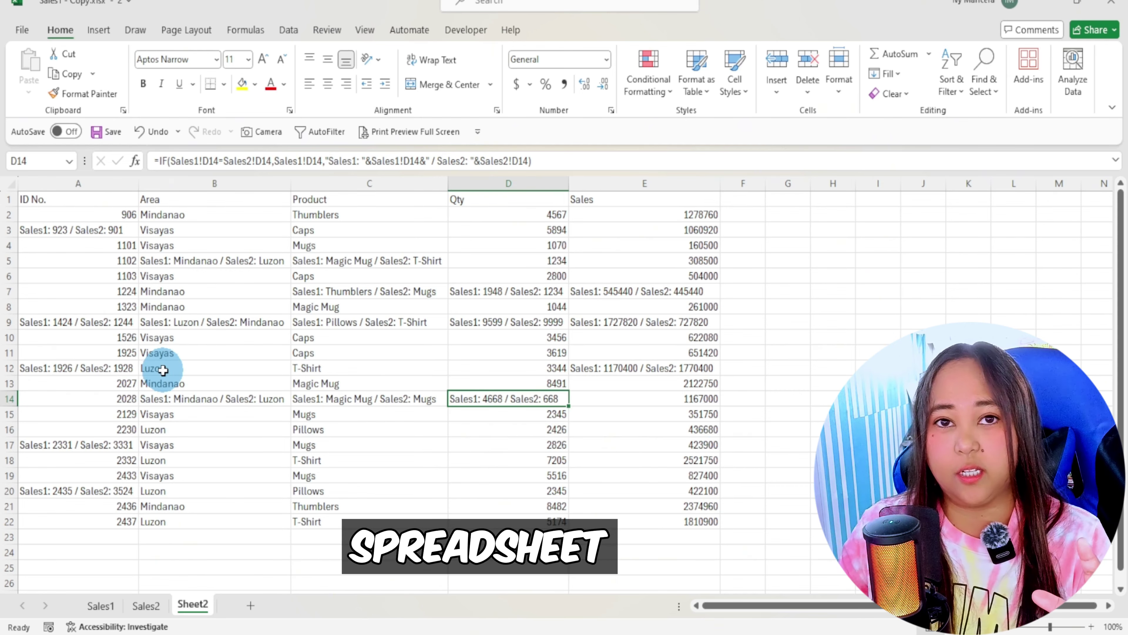
pyautogui.click(102, 605)
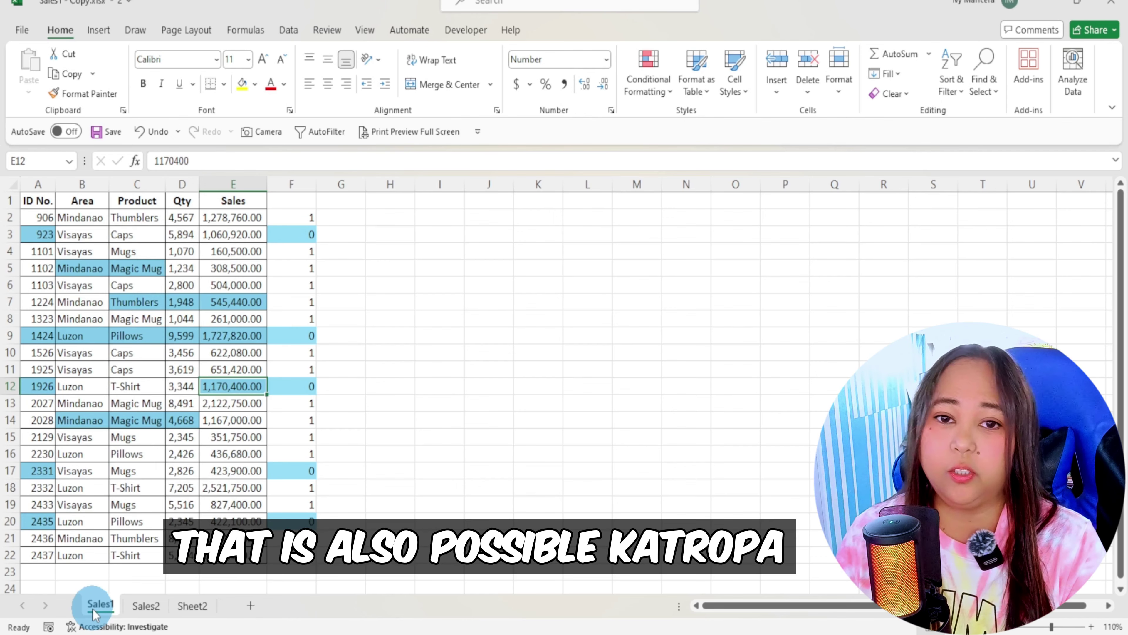
# Bring Sales1 - Copy to the front, recheck Sheet2, and add a new Sheet1
pyautogui.click(191, 606)
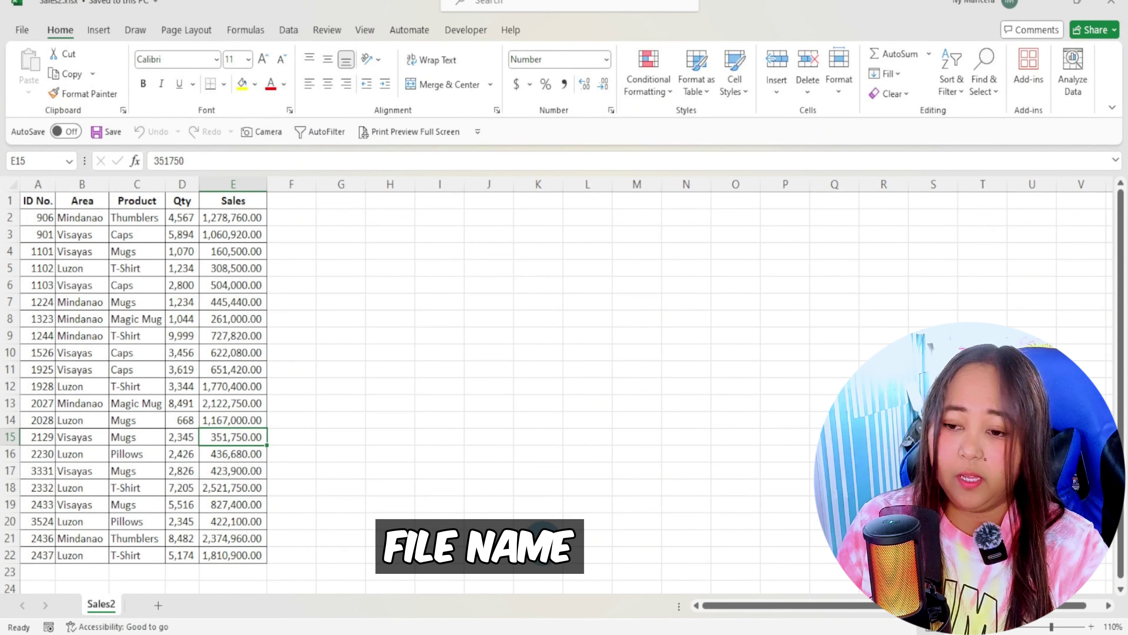
pyautogui.click(630, 590)
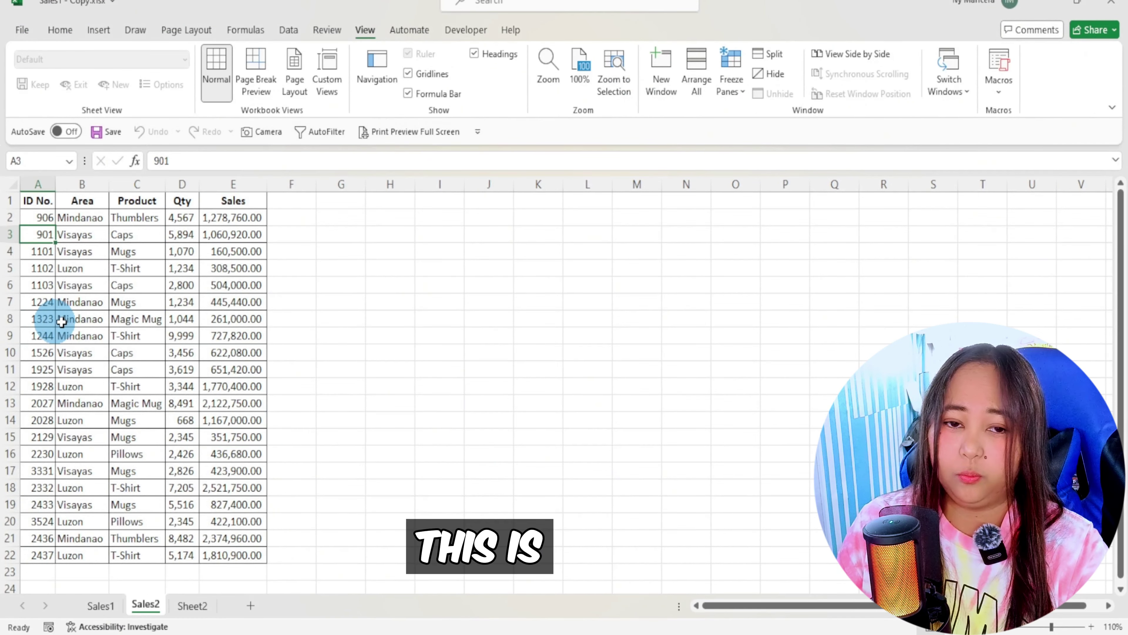
pyautogui.click(44, 268)
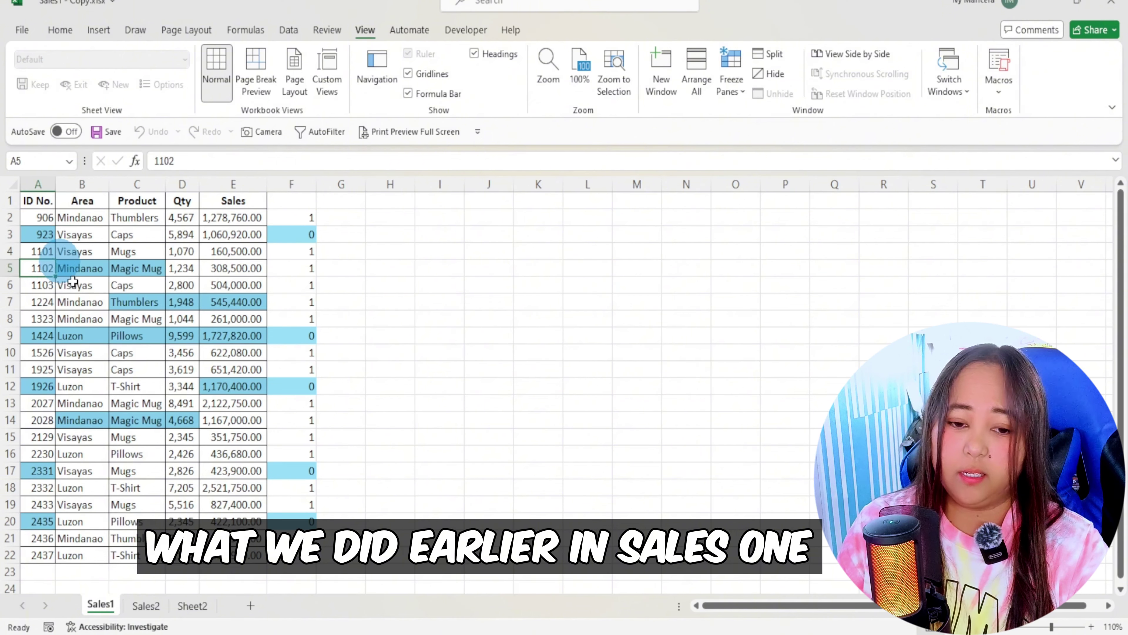
pyautogui.click(193, 605)
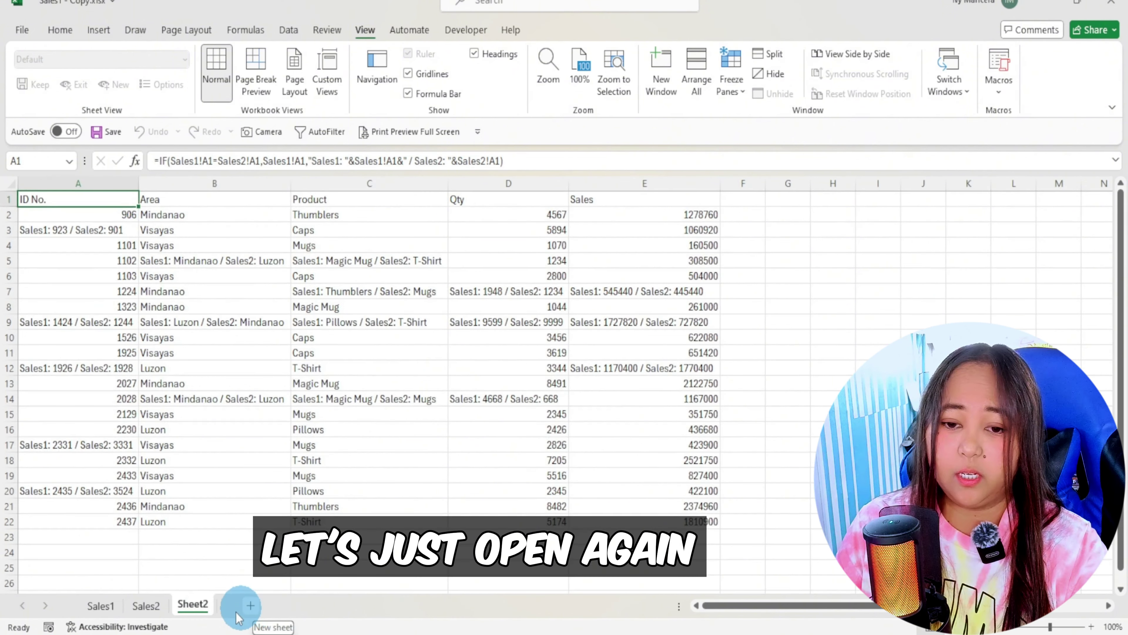
pyautogui.click(242, 608)
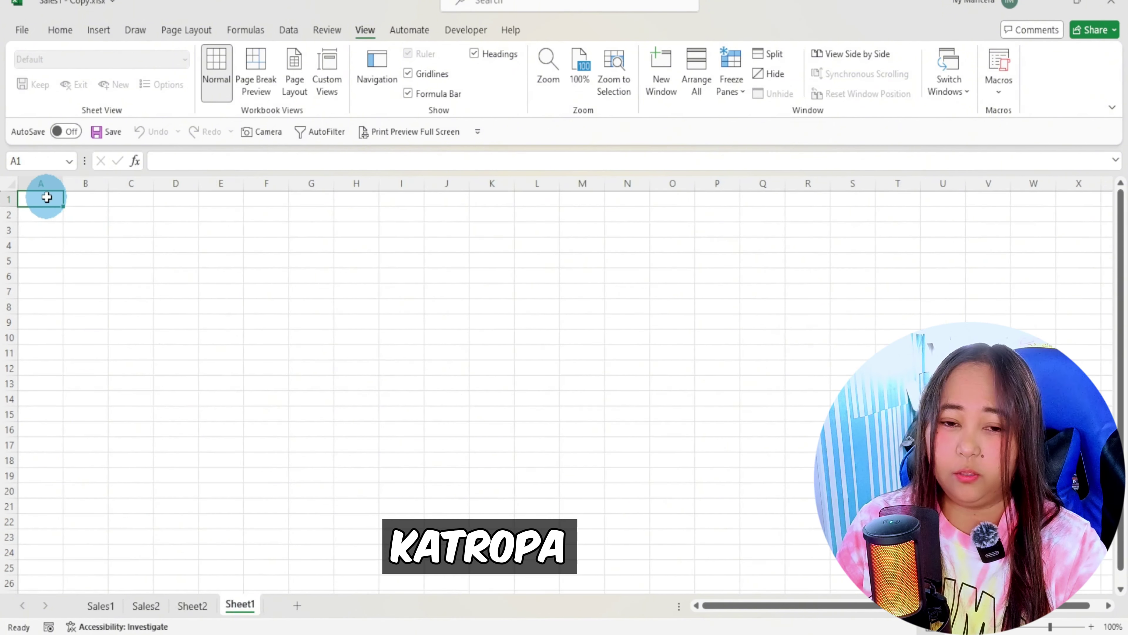
# Begin an IF formula in Sheet1!A1 testing whether Sales1!A1 equals A1 in Sales2.xlsx
pyautogui.write('=if')
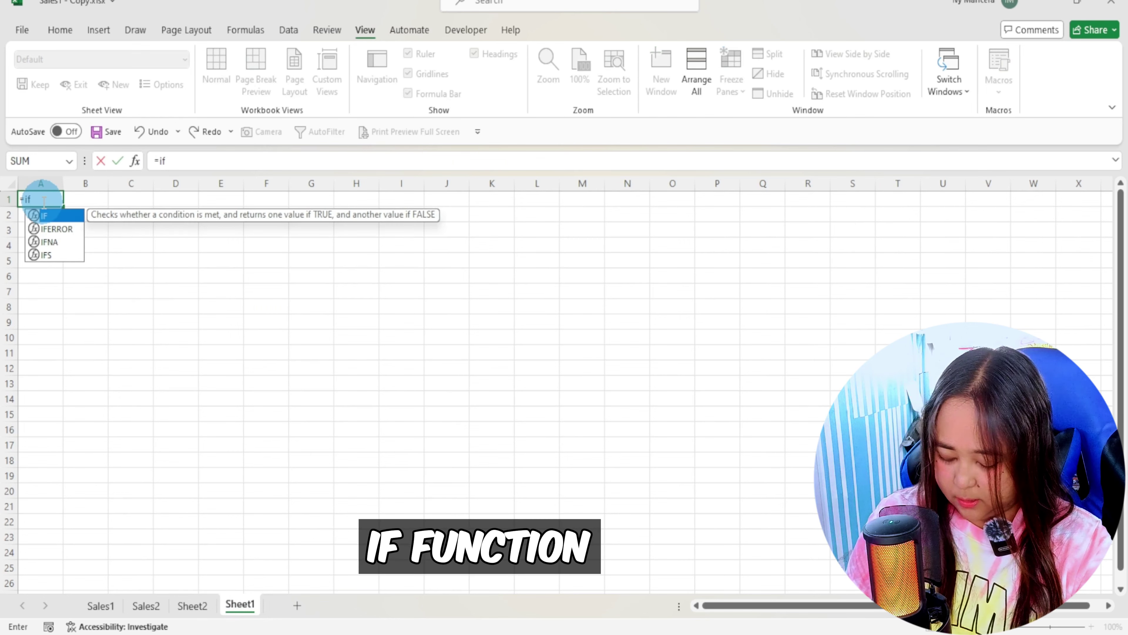
pyautogui.write('(')
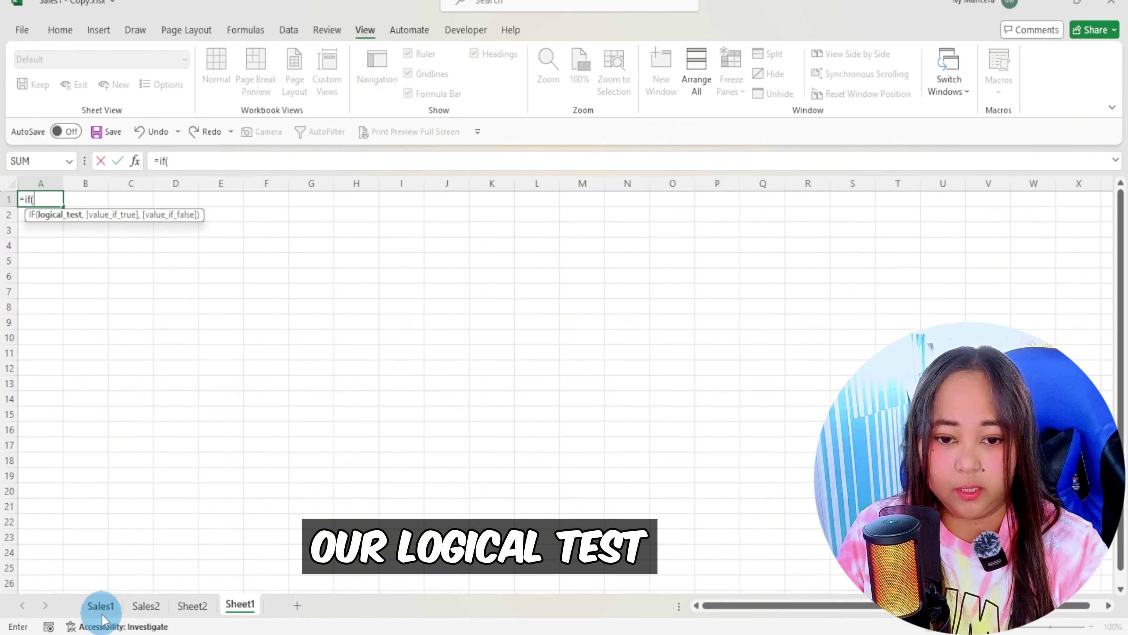
pyautogui.click(100, 607)
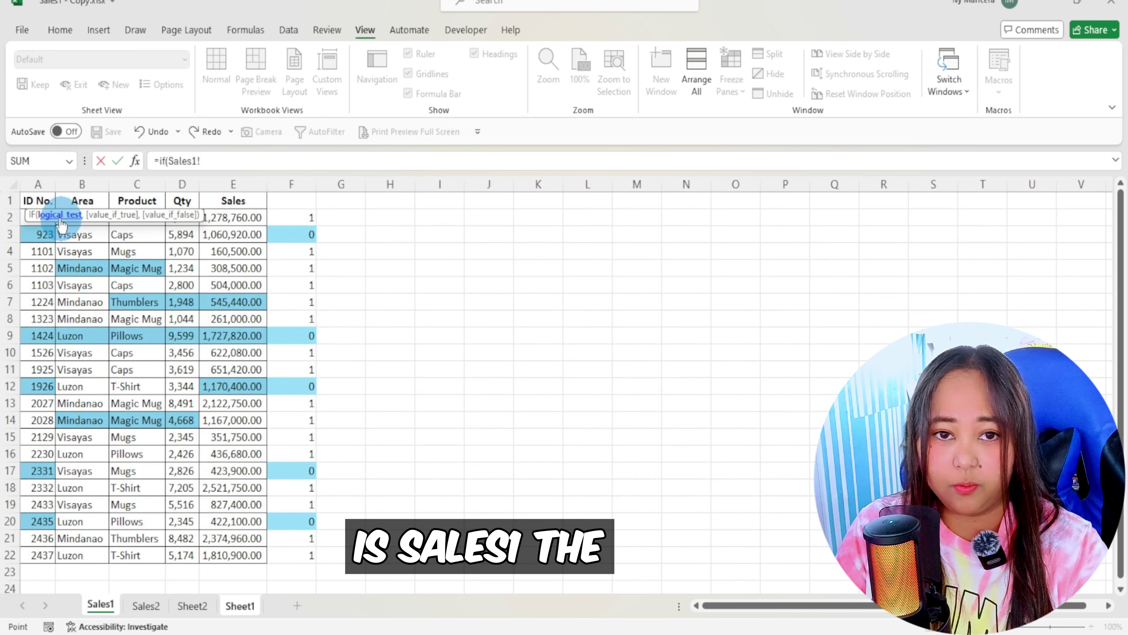
pyautogui.click(31, 201)
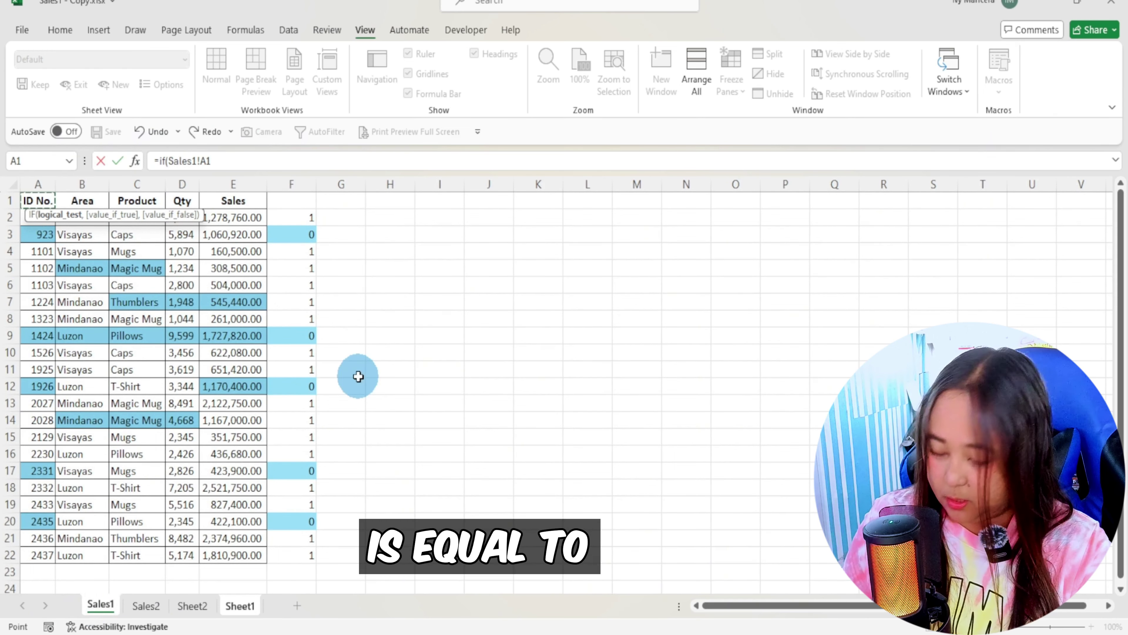
pyautogui.moveTo(713, 630)
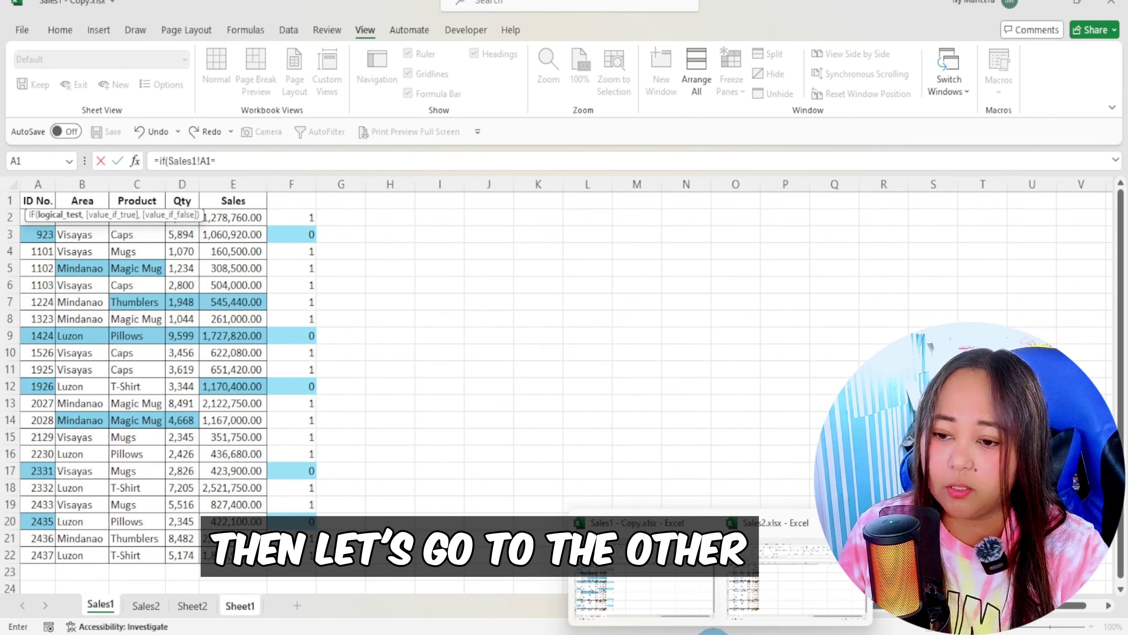
pyautogui.click(782, 574)
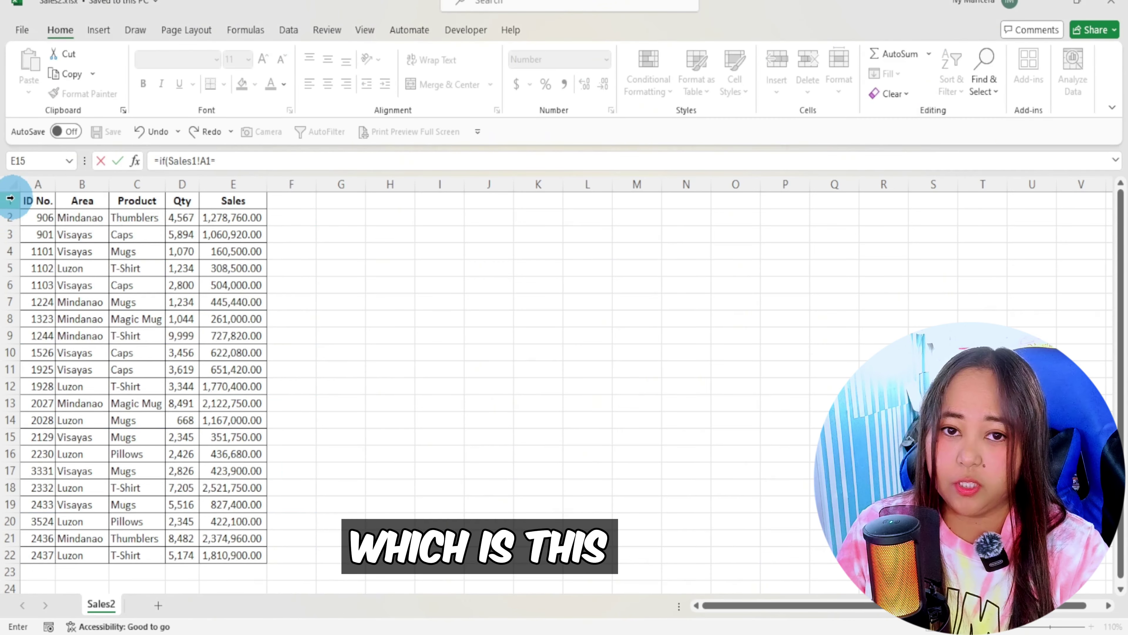
pyautogui.click(28, 200)
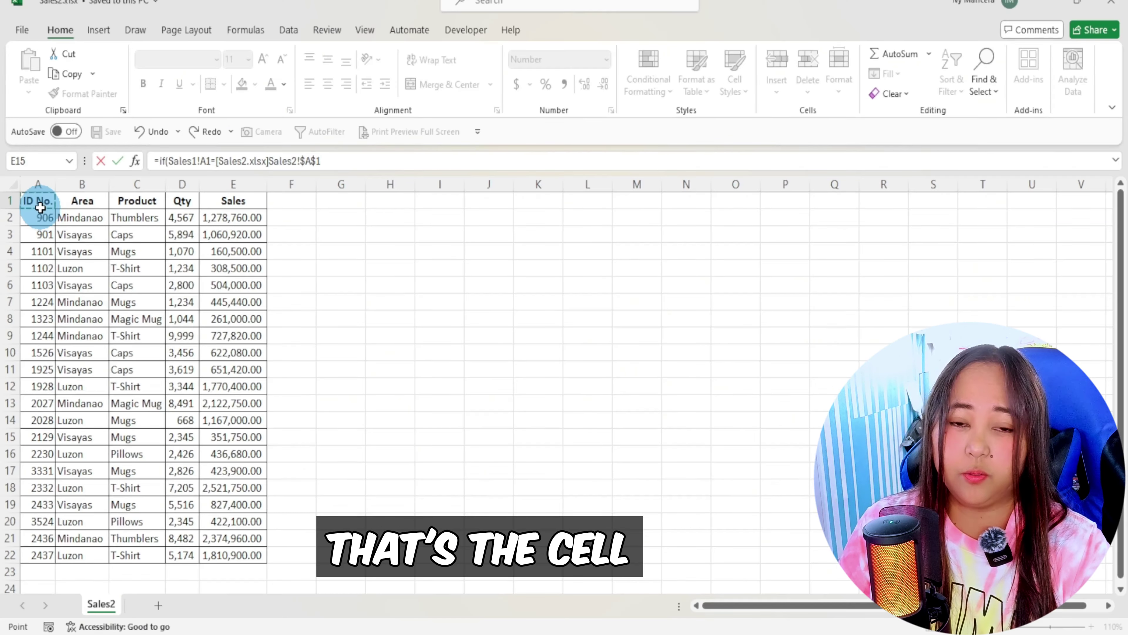
# Add Sales1!A1 as the match result and the "Sales1: "&…&" / Sales2: "&… mismatch text
pyautogui.click(417, 162)
pyautogui.write(',')
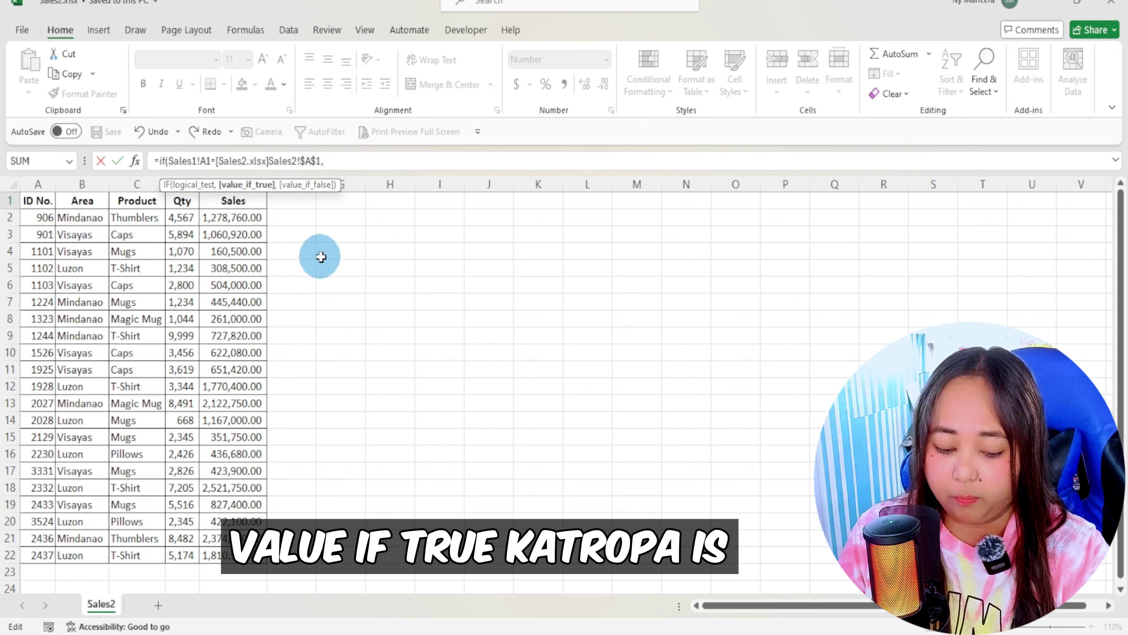
pyautogui.click(640, 571)
pyautogui.click(39, 200)
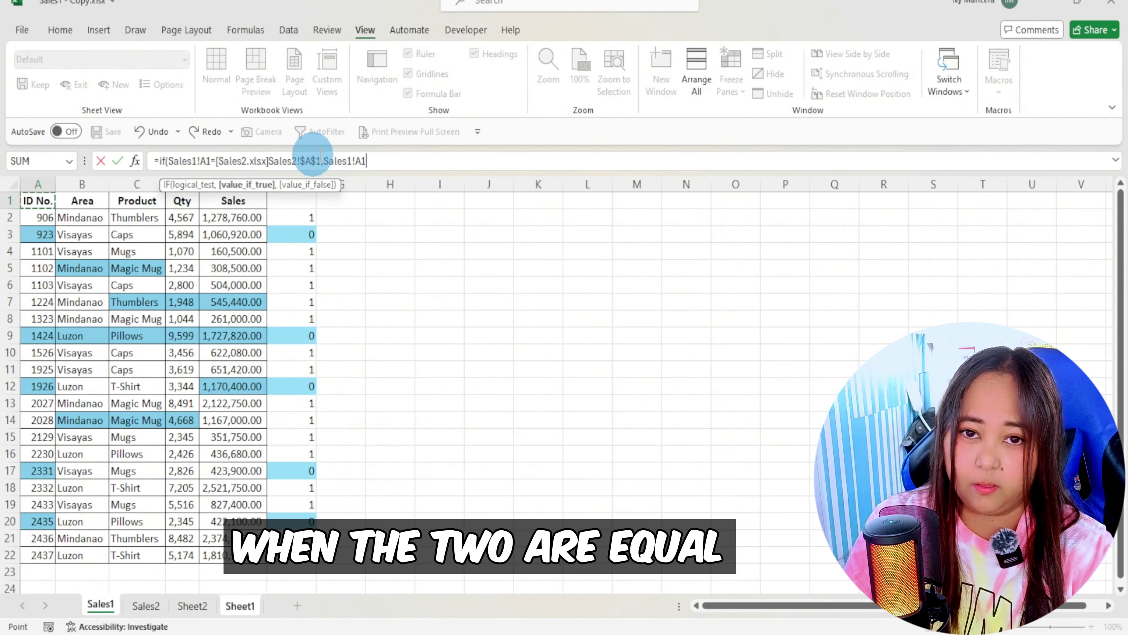
pyautogui.write(',')
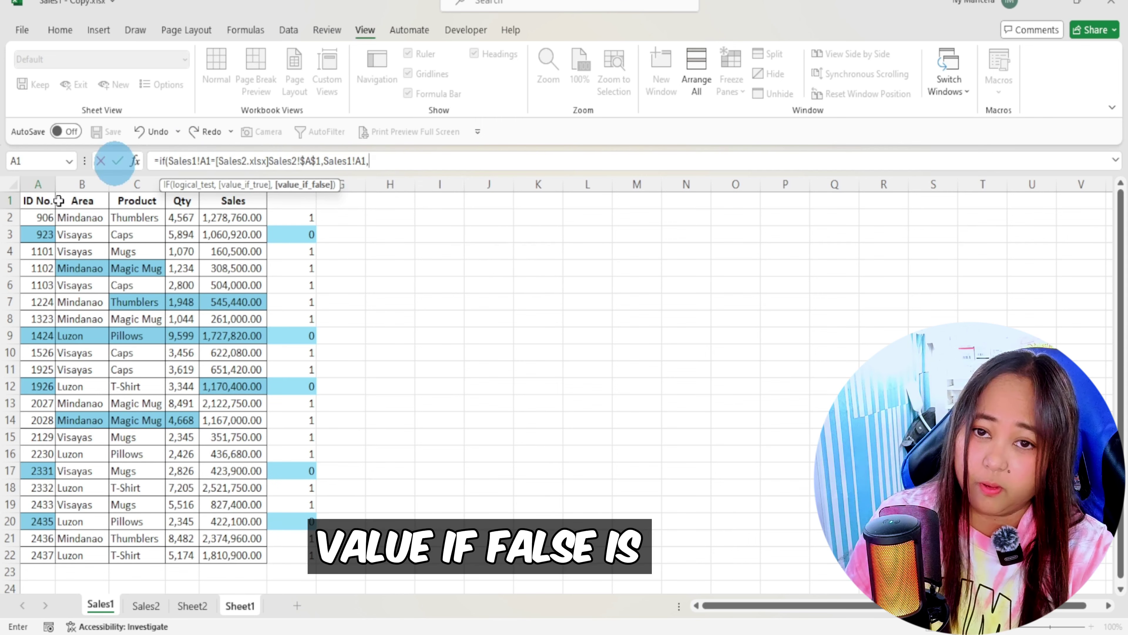
pyautogui.write('"')
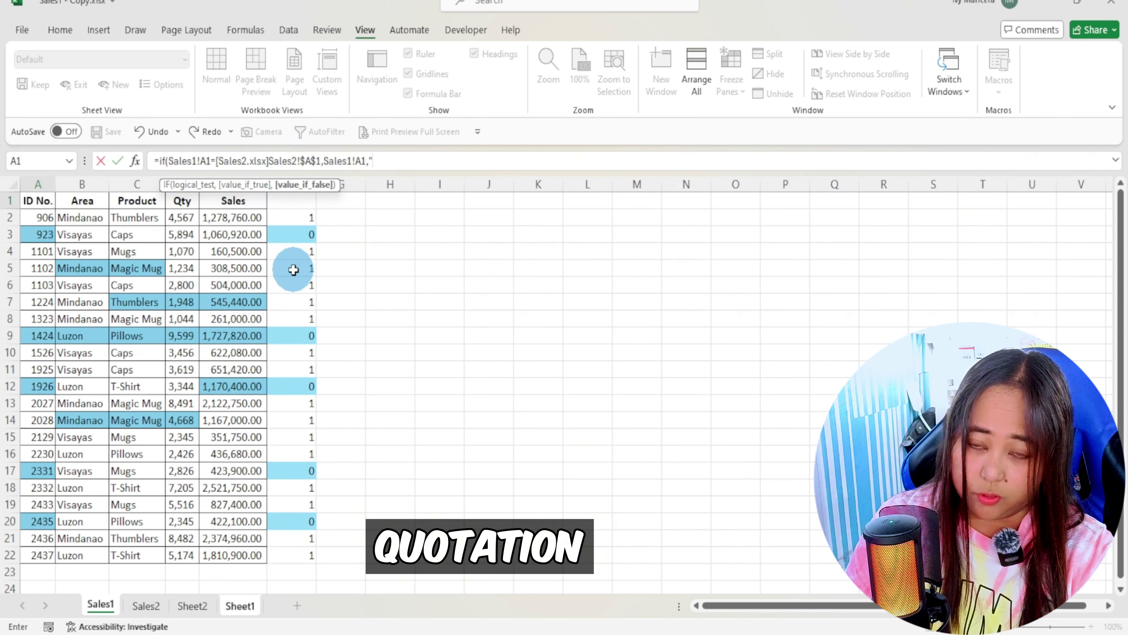
pyautogui.write('Sales1')
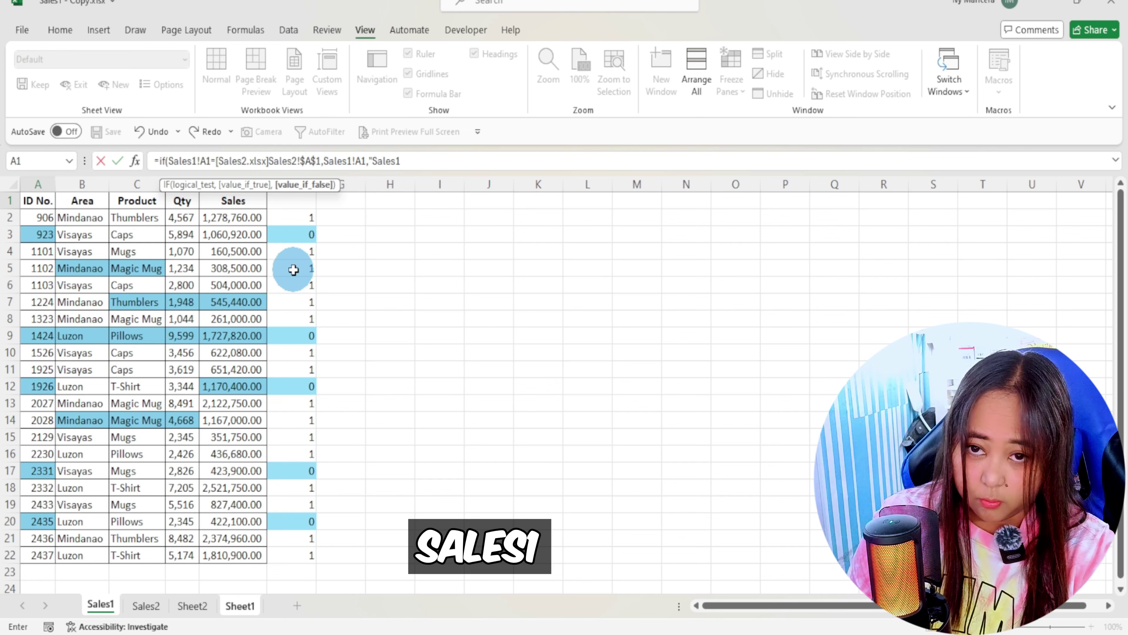
pyautogui.write(':')
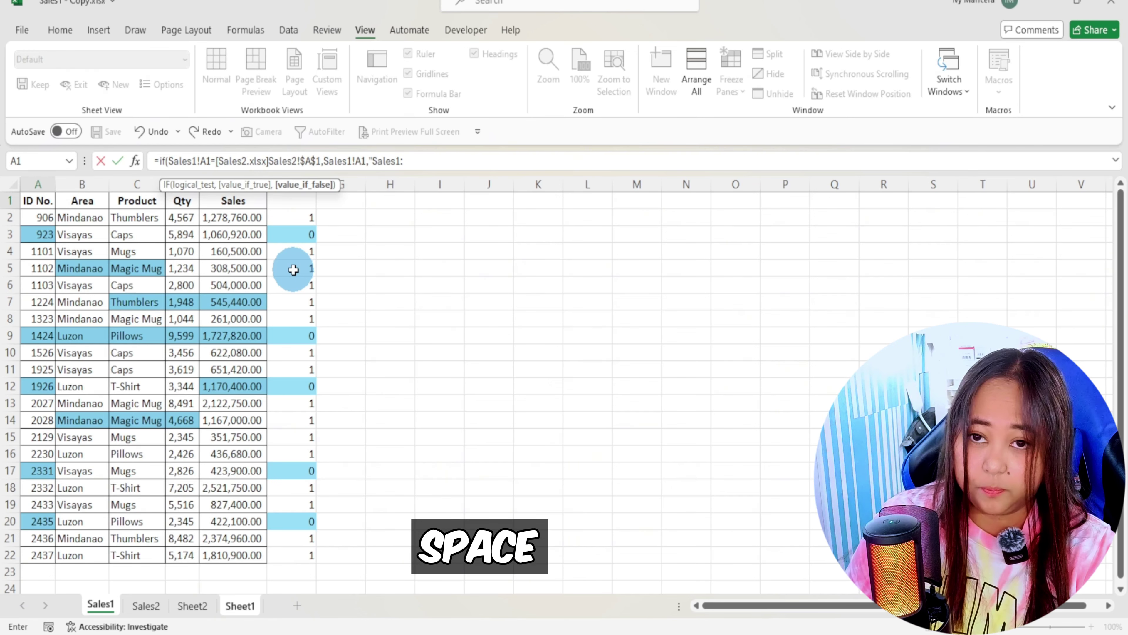
pyautogui.write(' "')
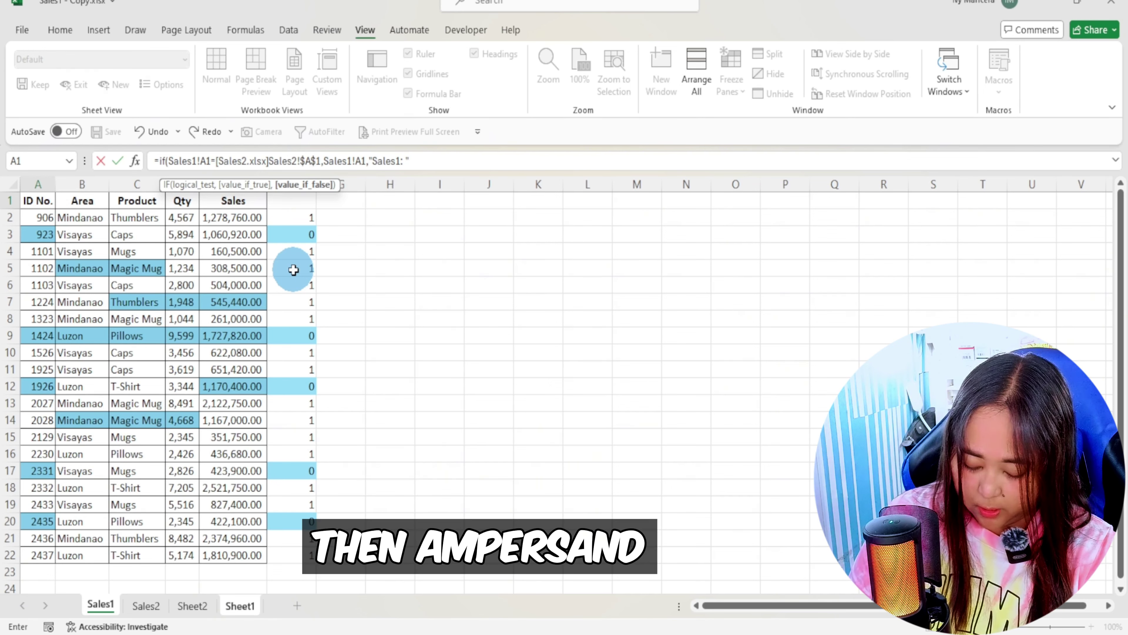
pyautogui.write('&')
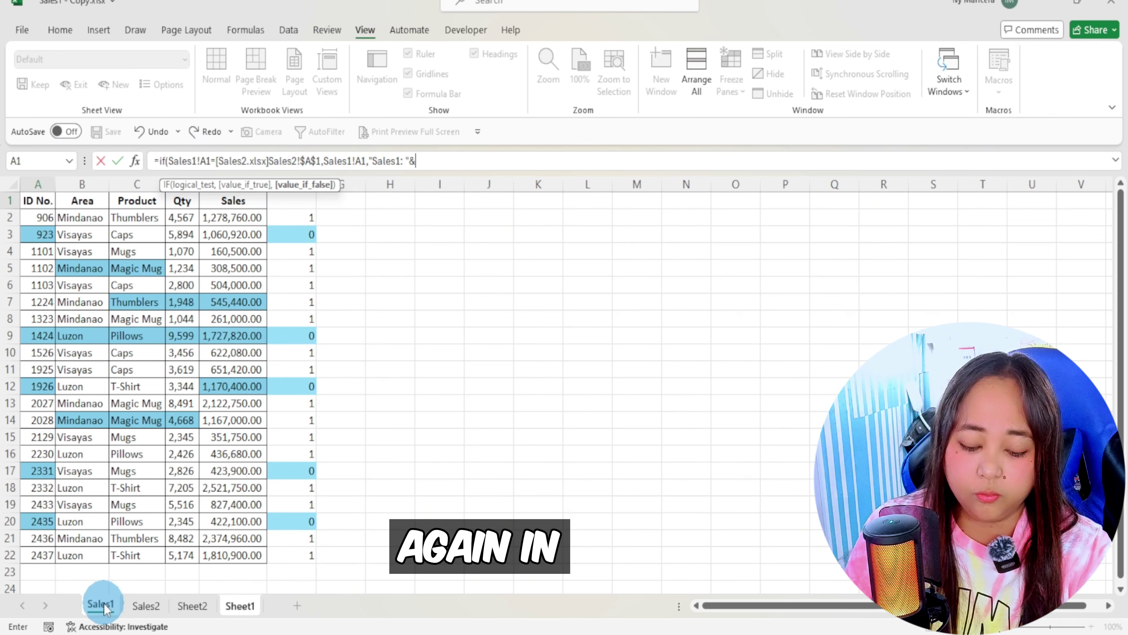
pyautogui.click(107, 609)
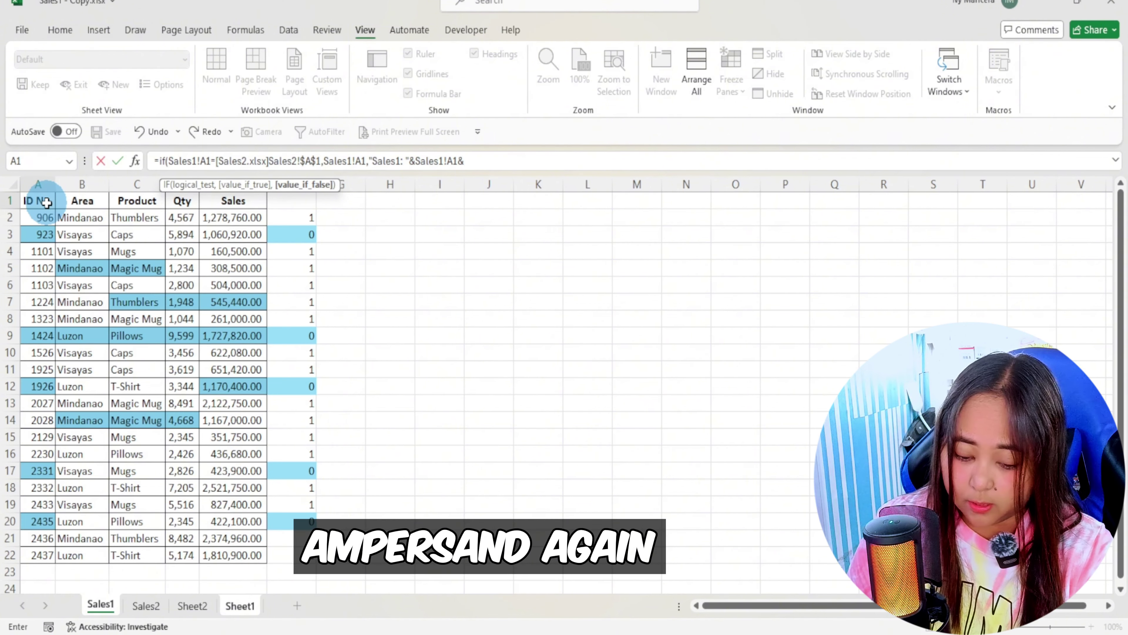
pyautogui.write('" / ')
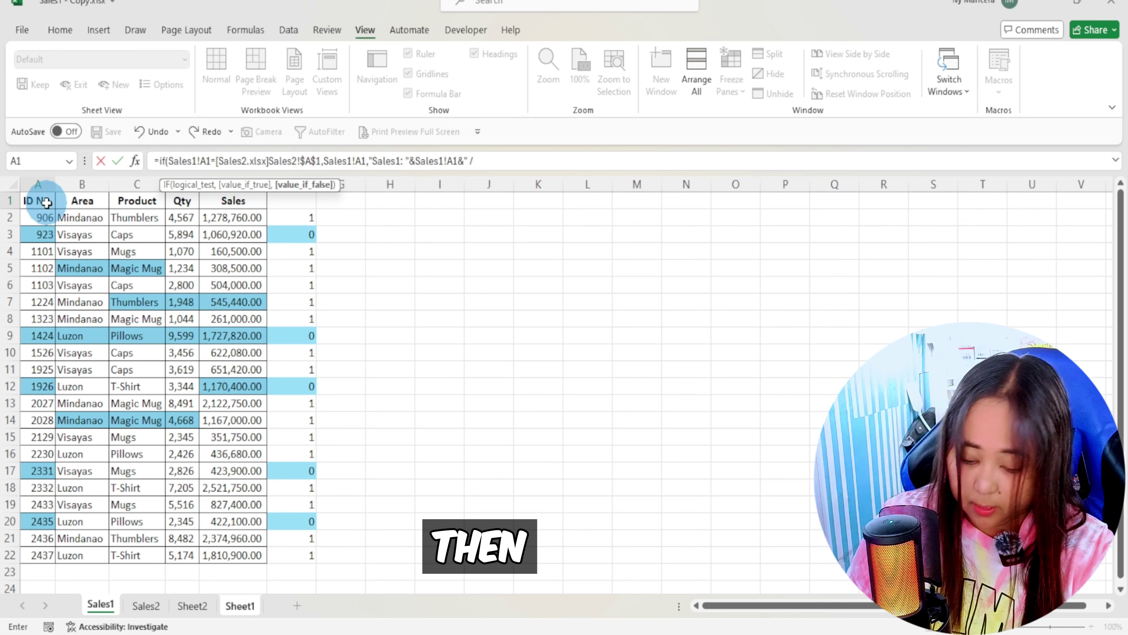
pyautogui.write('Sales2:')
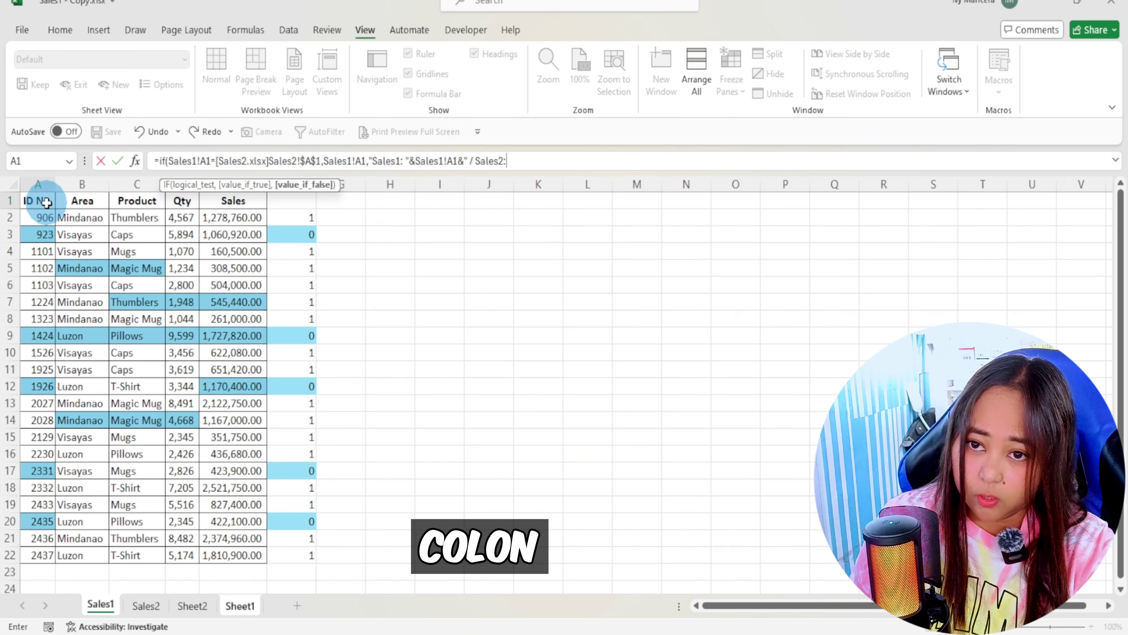
pyautogui.write(' "')
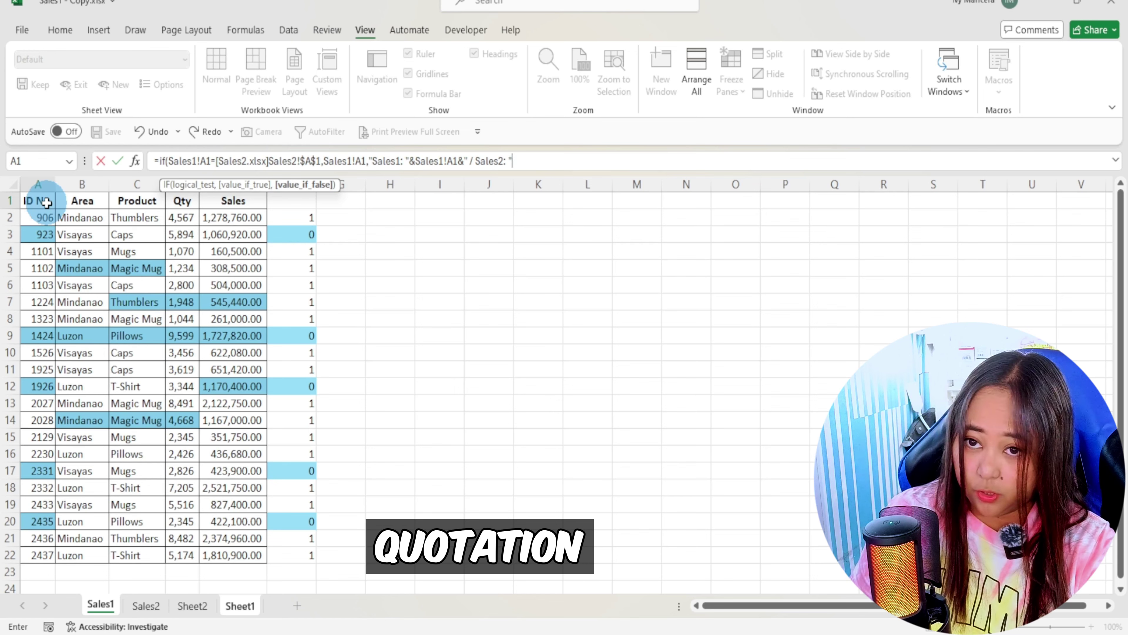
pyautogui.write('&')
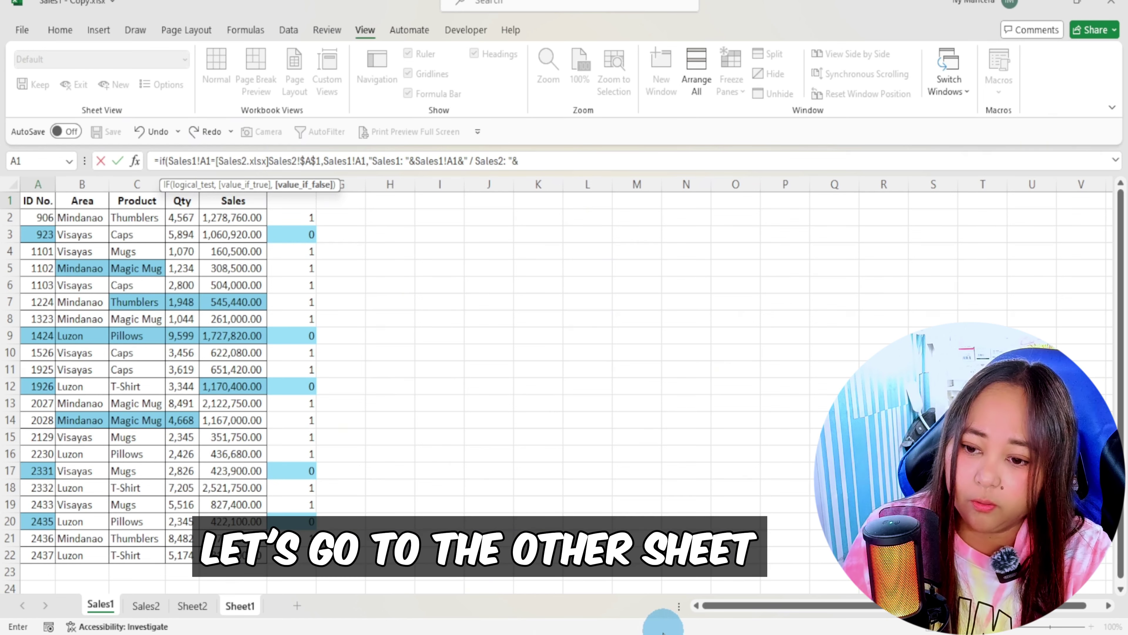
pyautogui.click(622, 599)
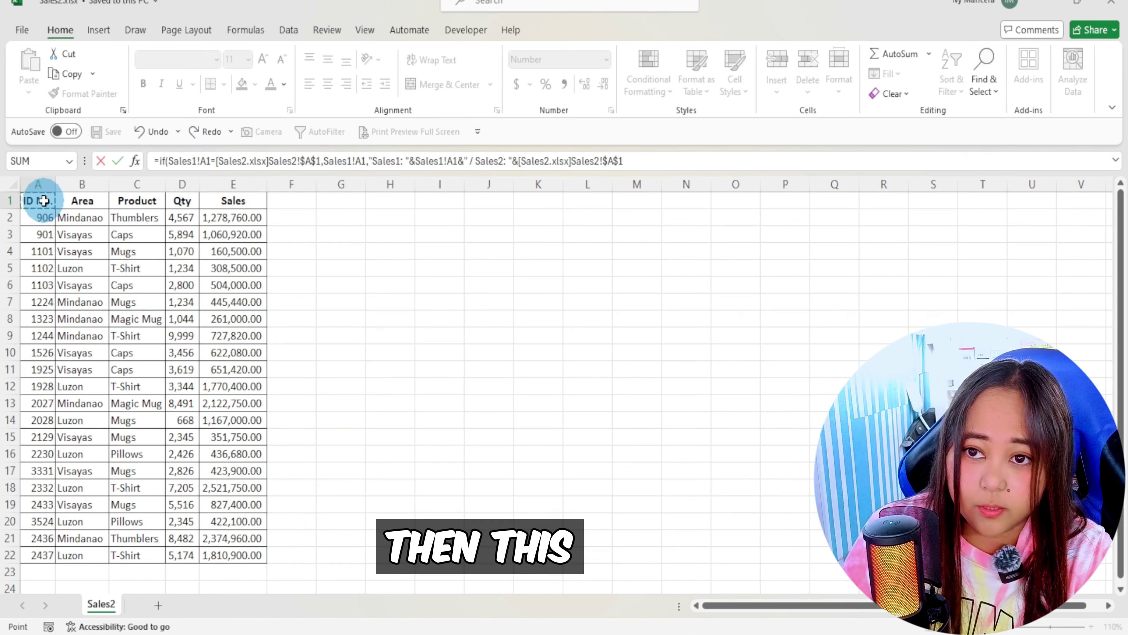
# Close and commit the IF formula, removing the $ signs so the Sales2 references are relative
pyautogui.write(')')
pyautogui.press('Return')
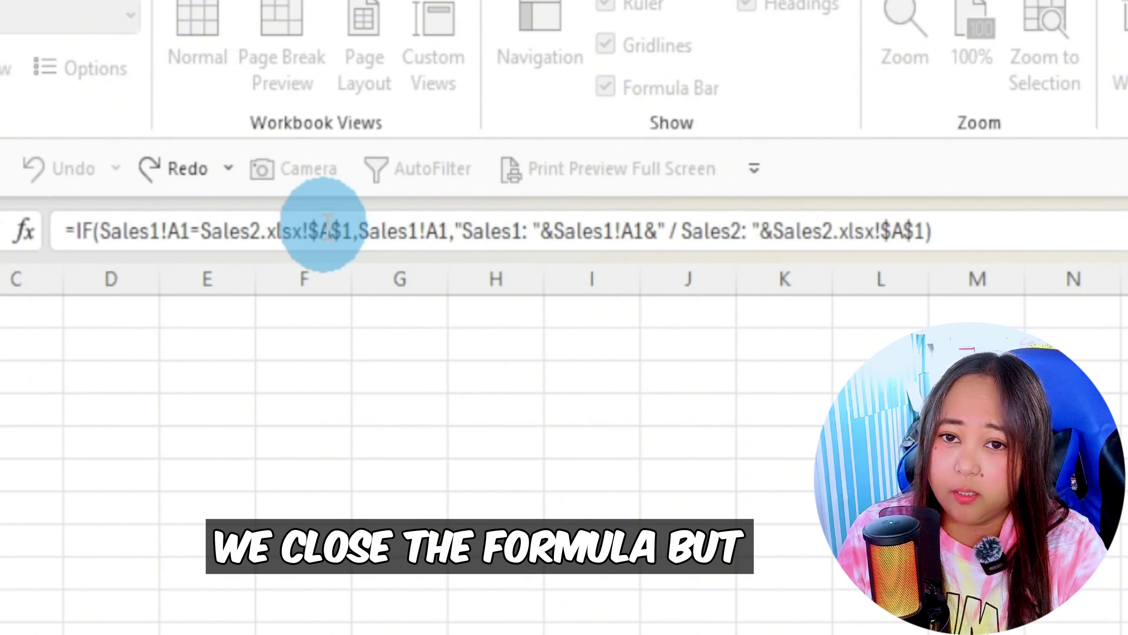
pyautogui.click(739, 233)
pyautogui.press('BackSpace')
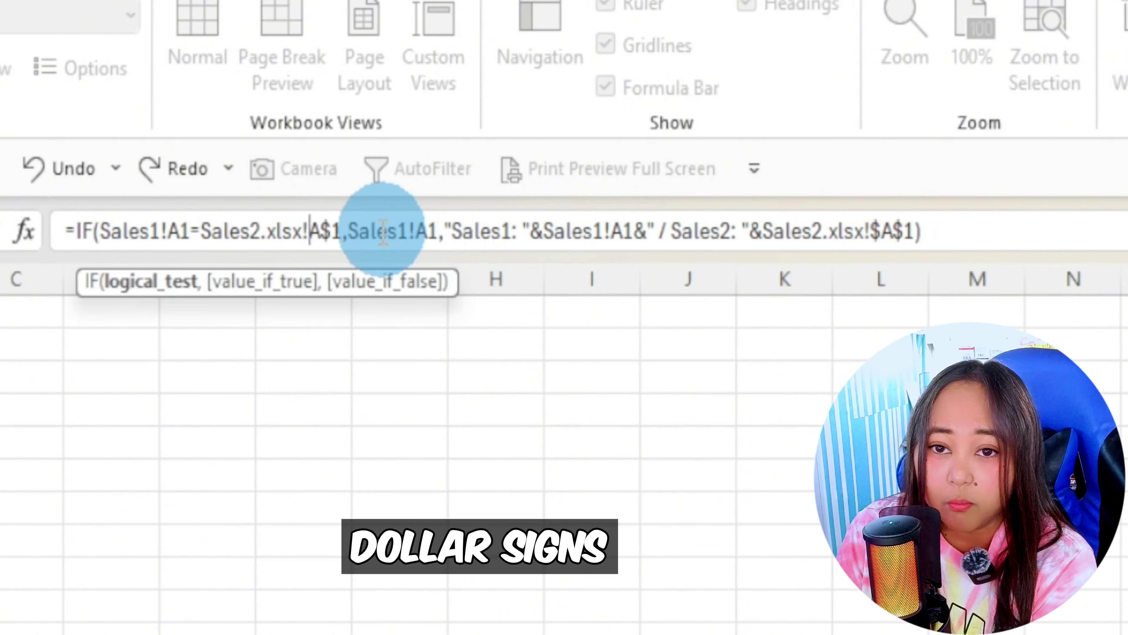
pyautogui.click(337, 232)
pyautogui.press('BackSpace')
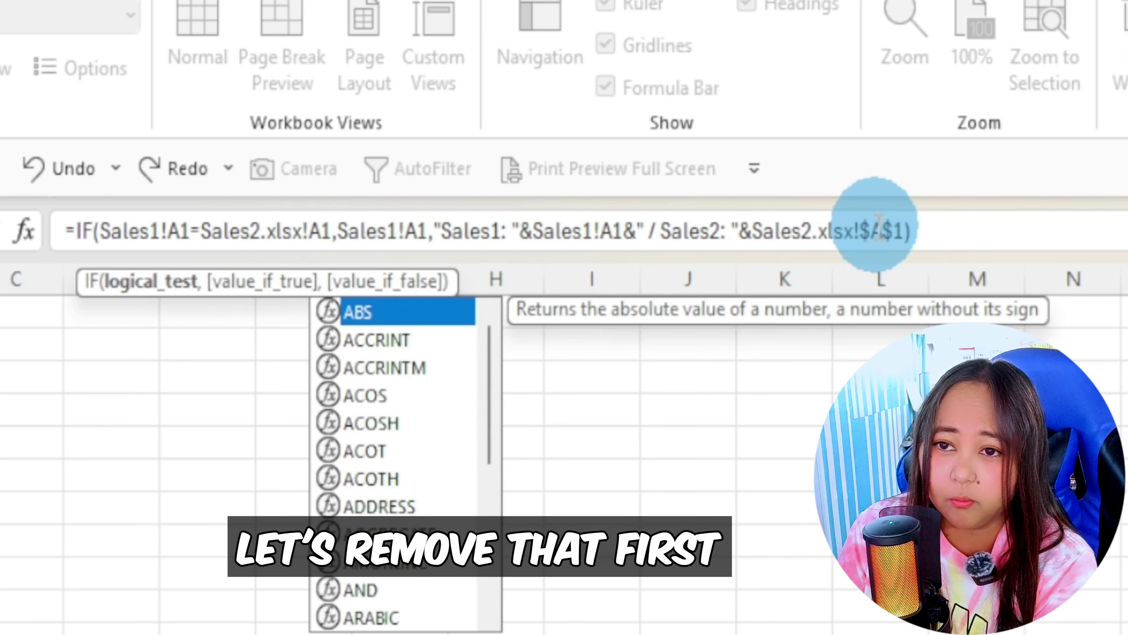
pyautogui.click(870, 233)
pyautogui.press('BackSpace')
pyautogui.press('Right')
pyautogui.press('Right')
pyautogui.press('BackSpace')
pyautogui.click(995, 231)
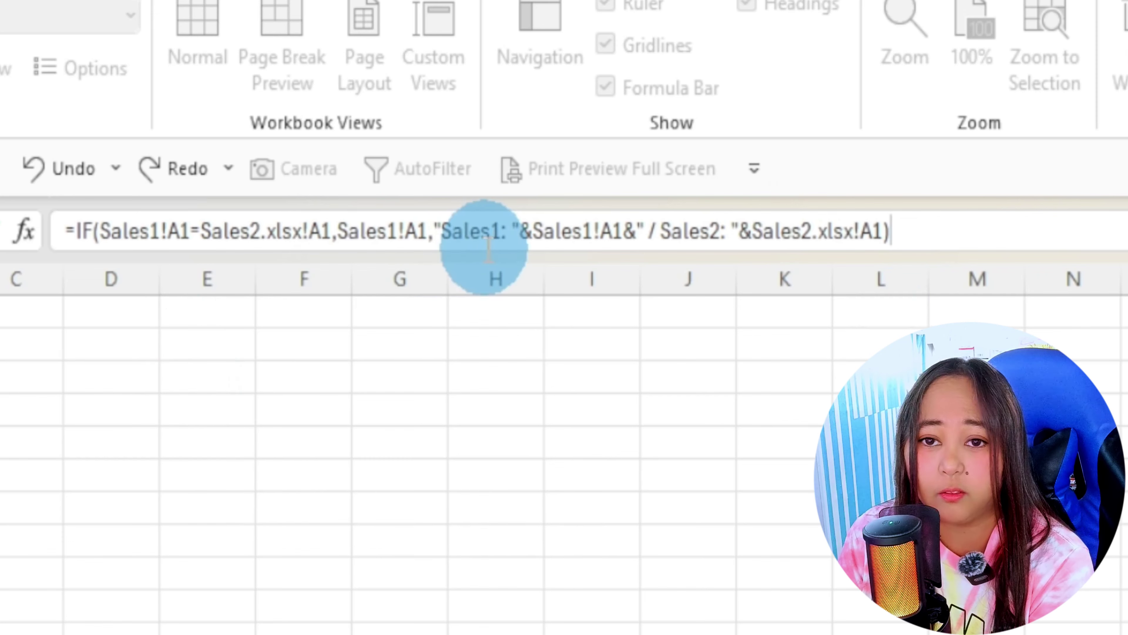
pyautogui.press('Return')
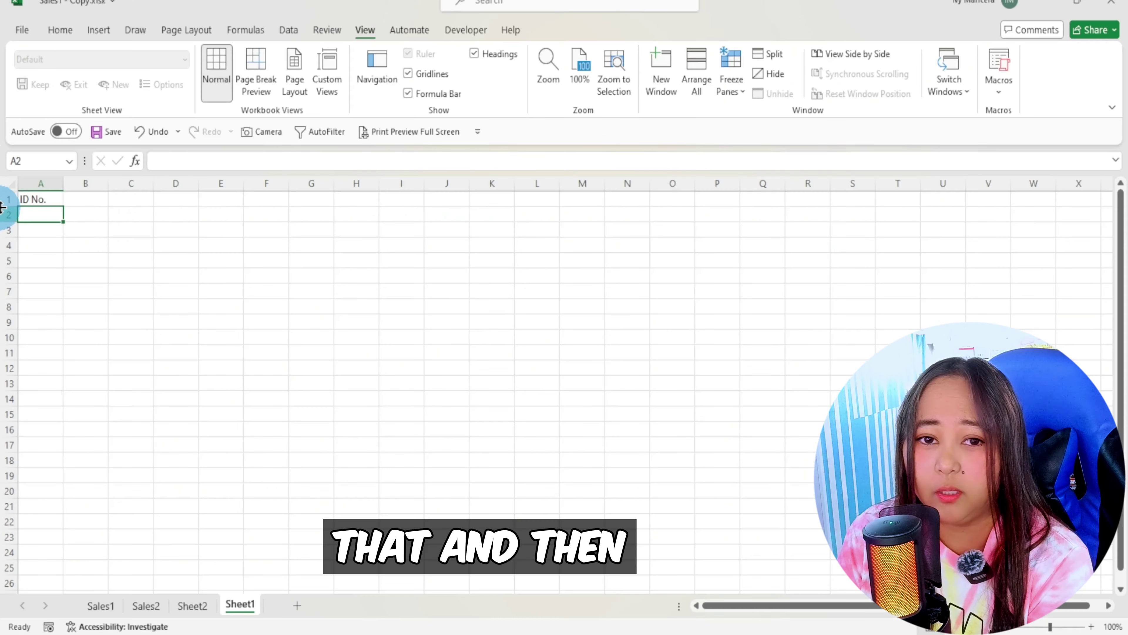
# Fill the A1 formula through A1:E22 and AutoFit columns A to E
pyautogui.click(52, 197)
pyautogui.moveTo(65, 207)
pyautogui.mouseDown()
pyautogui.moveTo(239, 207)
pyautogui.moveTo(251, 525)
pyautogui.mouseUp()
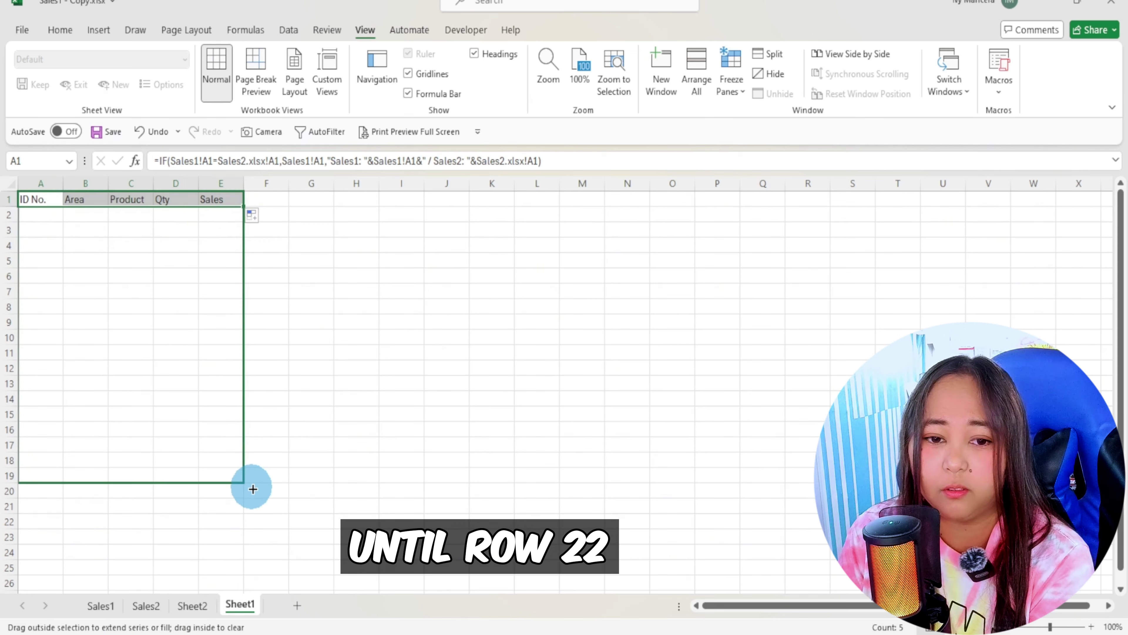
pyautogui.moveTo(45, 183); pyautogui.dragTo(207, 183)
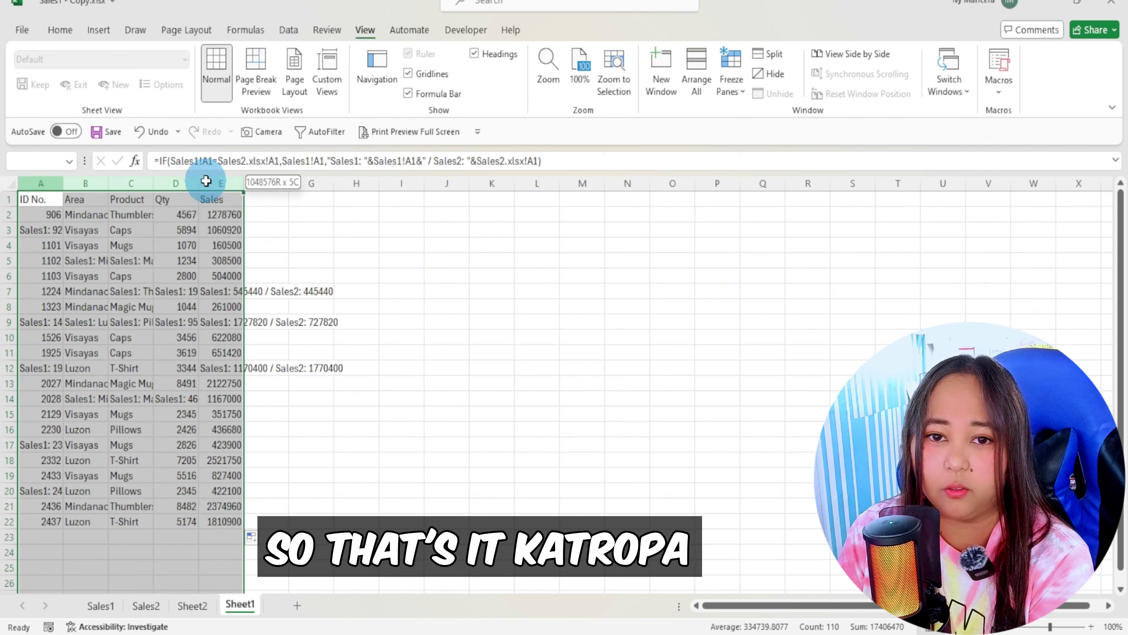
pyautogui.doubleClick(243, 183)
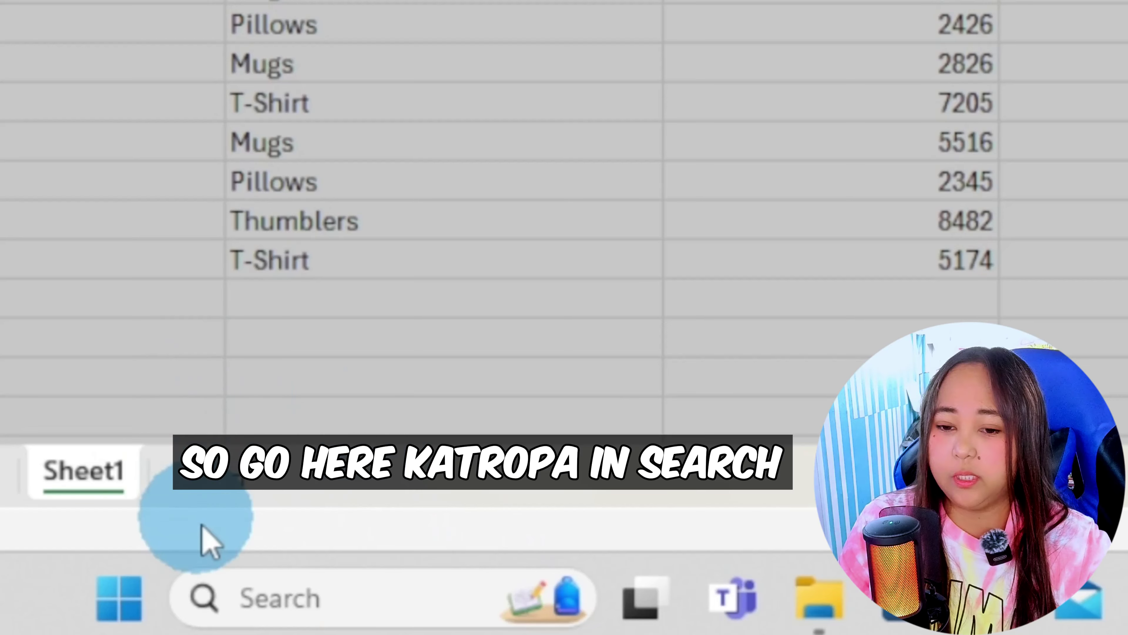
# Search Windows for 'spreadsheet' and launch the Spreadsheet Compare app from the results
pyautogui.click(275, 598)
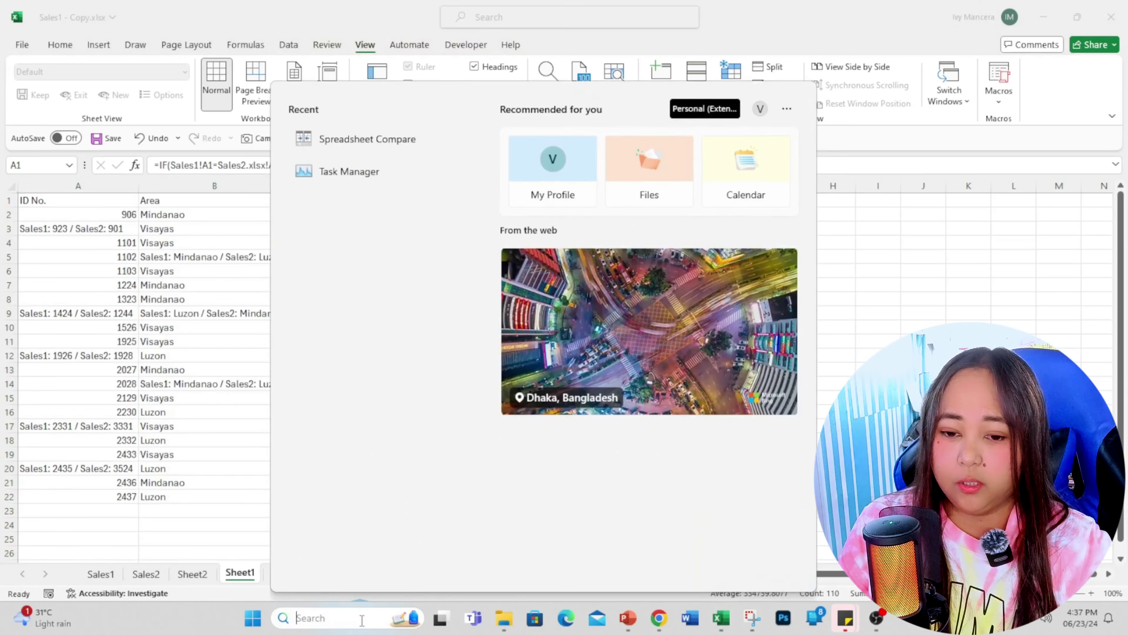
pyautogui.write('spr')
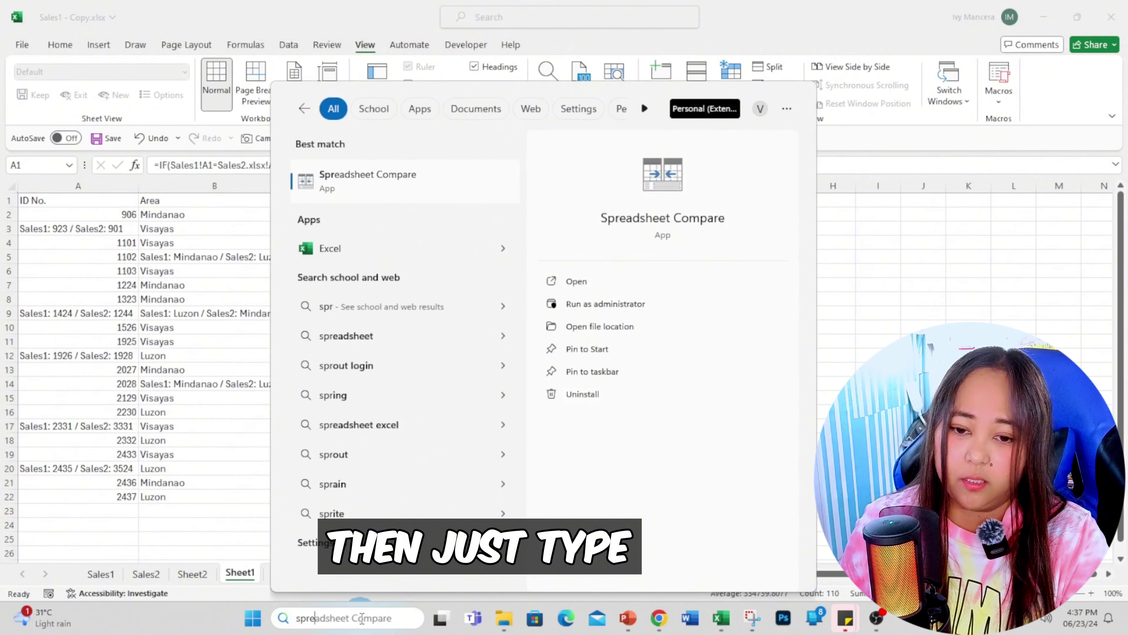
pyautogui.write('eadsheet compare')
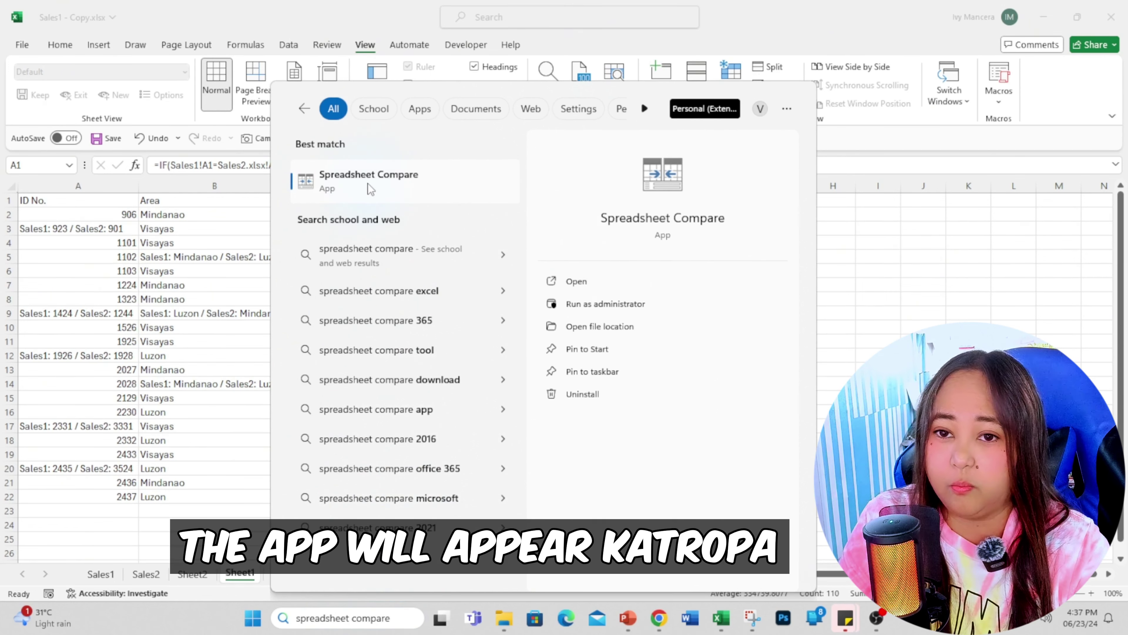
pyautogui.click(342, 183)
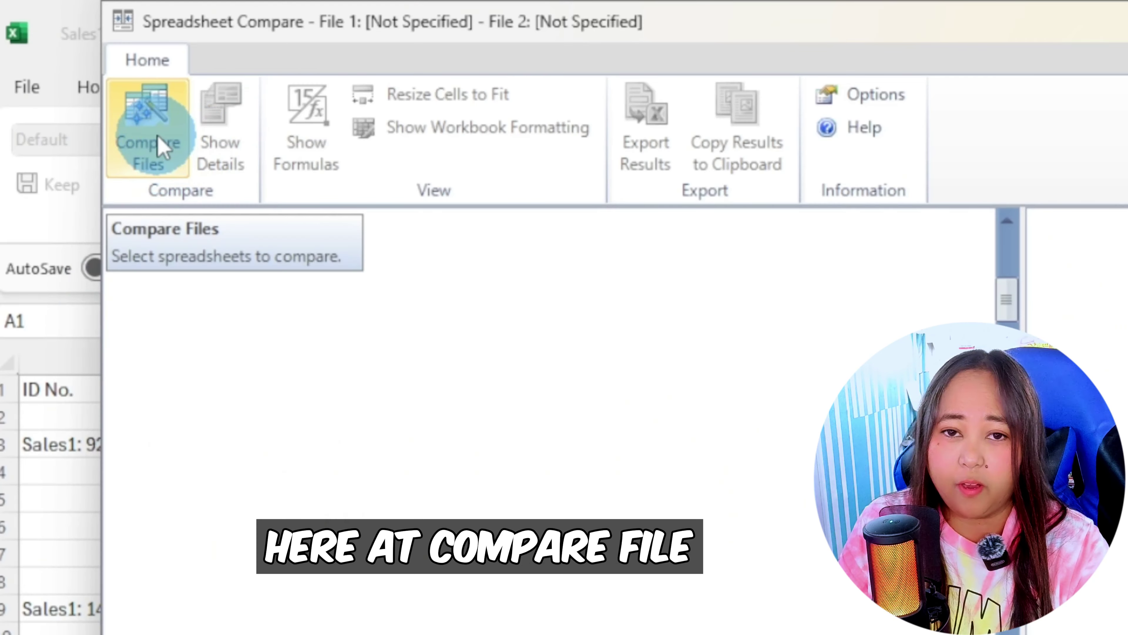
# Choose Sales1.xlsx from the Desktop as the older file in Compare Files
pyautogui.click(84, 65)
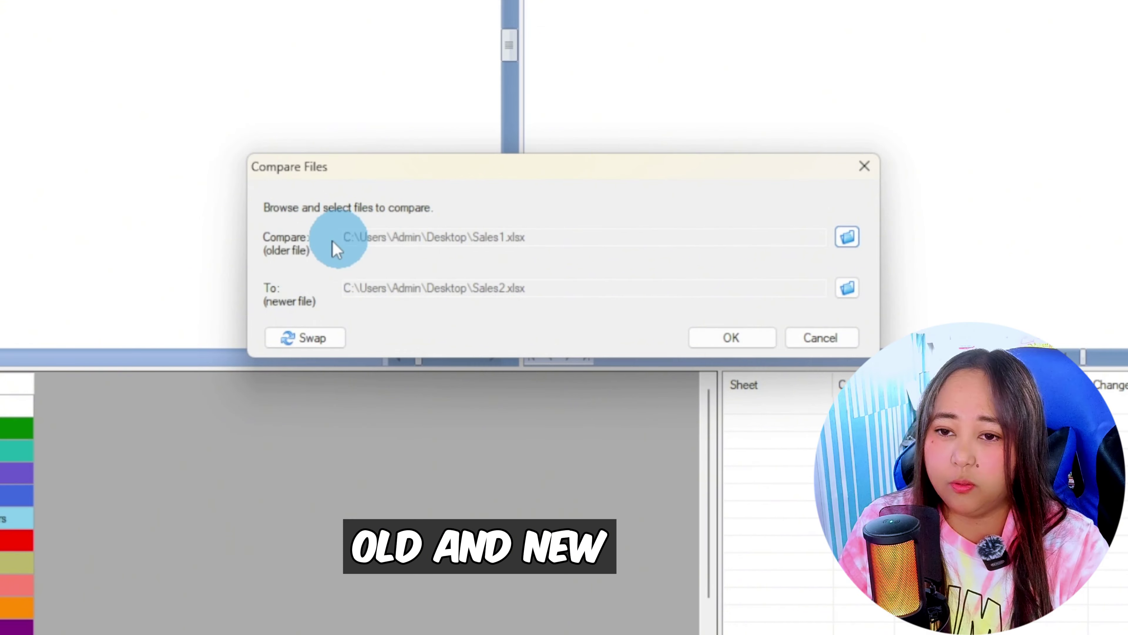
pyautogui.click(846, 239)
pyautogui.scroll(3, 403, 353)
pyautogui.scroll(3, 413, 449)
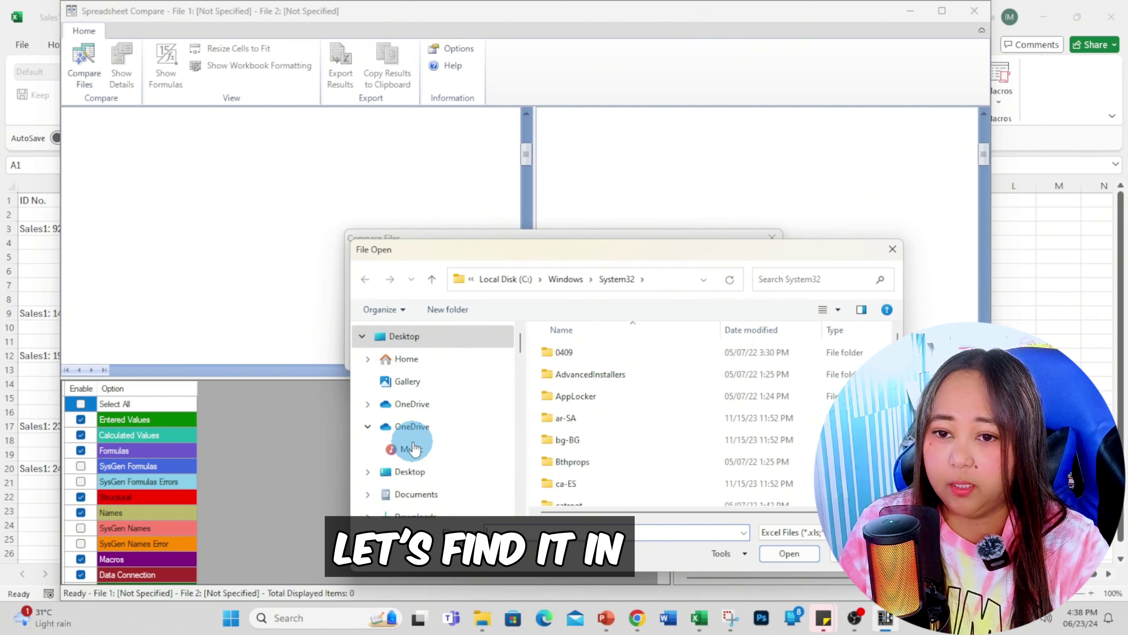
pyautogui.click(414, 342)
pyautogui.scroll(-2, 652, 468)
pyautogui.scroll(-2, 652, 469)
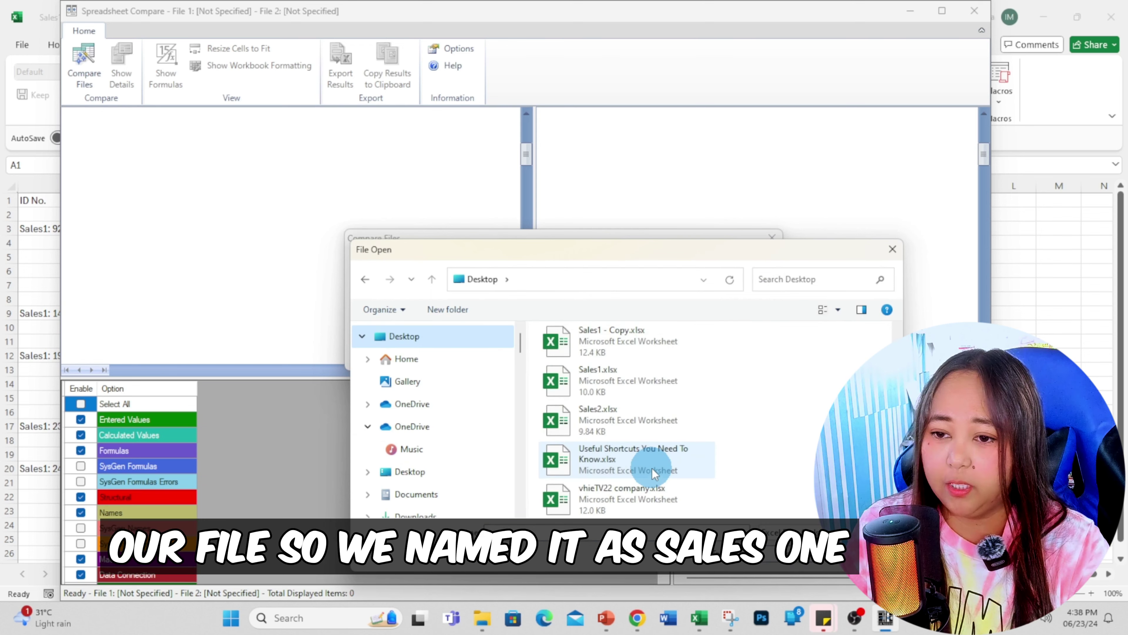
pyautogui.click(587, 380)
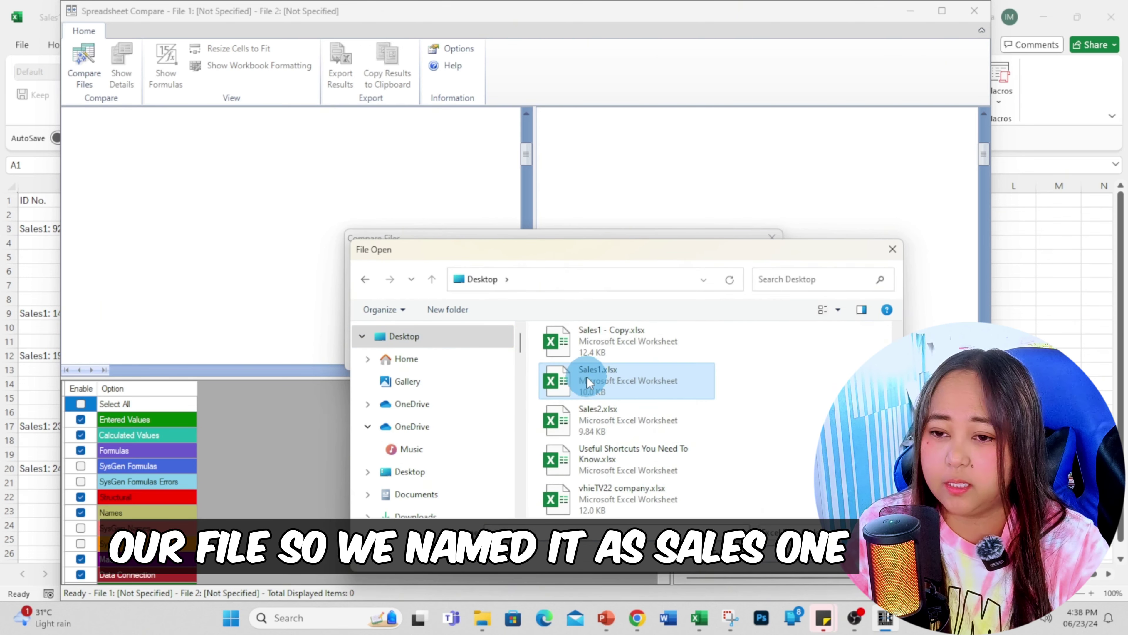
pyautogui.doubleClick(587, 380)
# Set Sales2.xlsx as the newer file and run the comparison
pyautogui.click(760, 321)
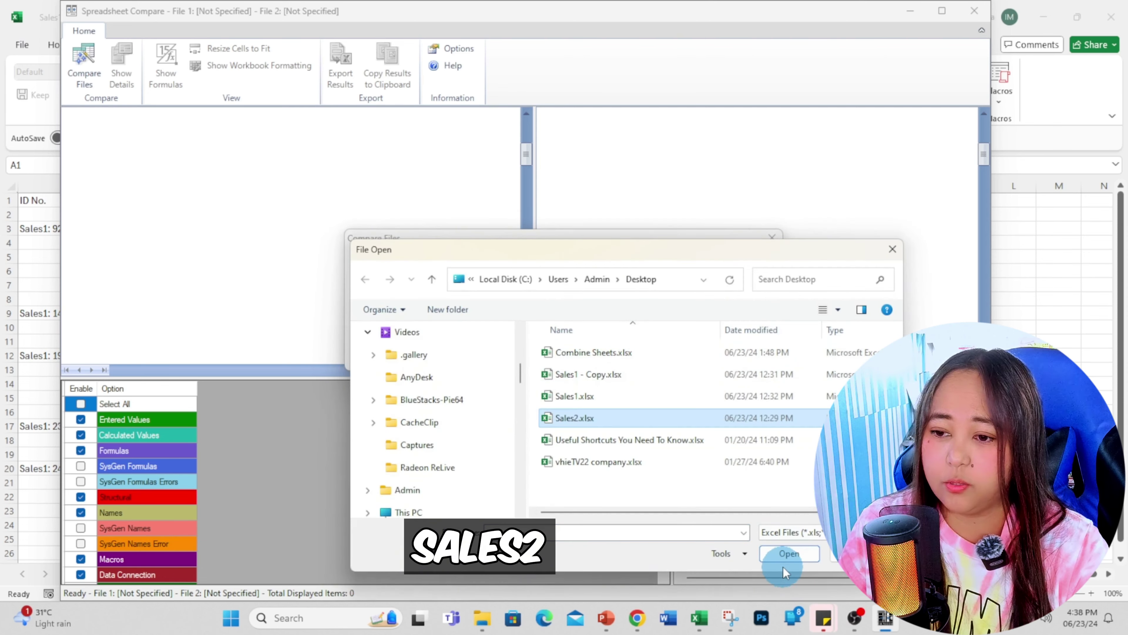
pyautogui.click(784, 555)
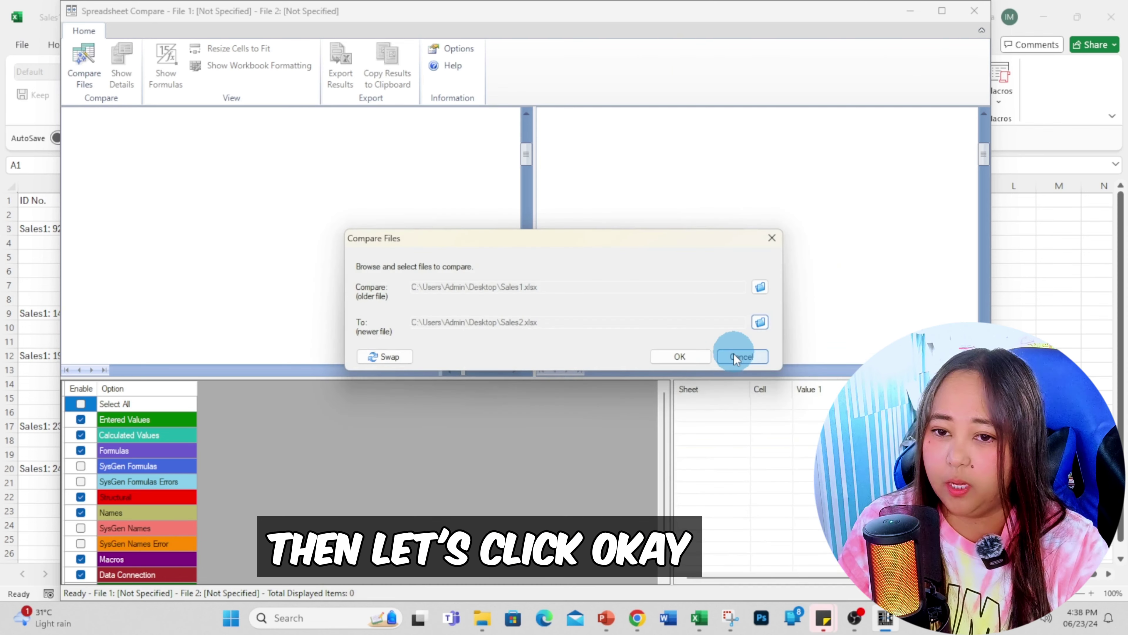
pyautogui.click(680, 356)
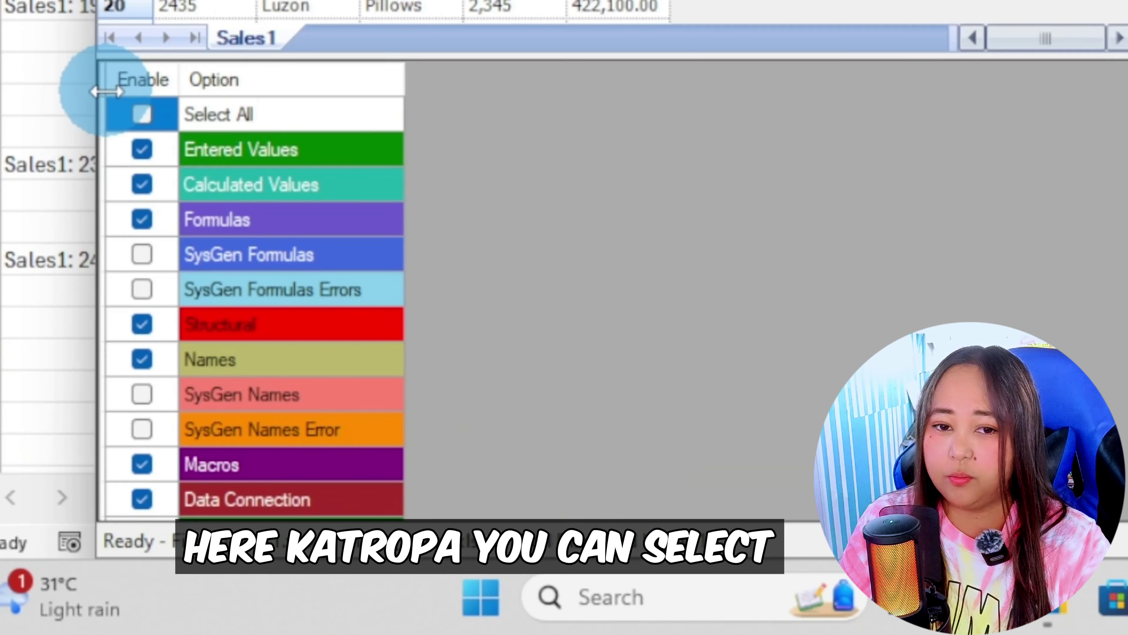
# Limit the comparison options so only Entered Values is ticked
pyautogui.click(143, 115)
pyautogui.scroll(-1, 311, 426)
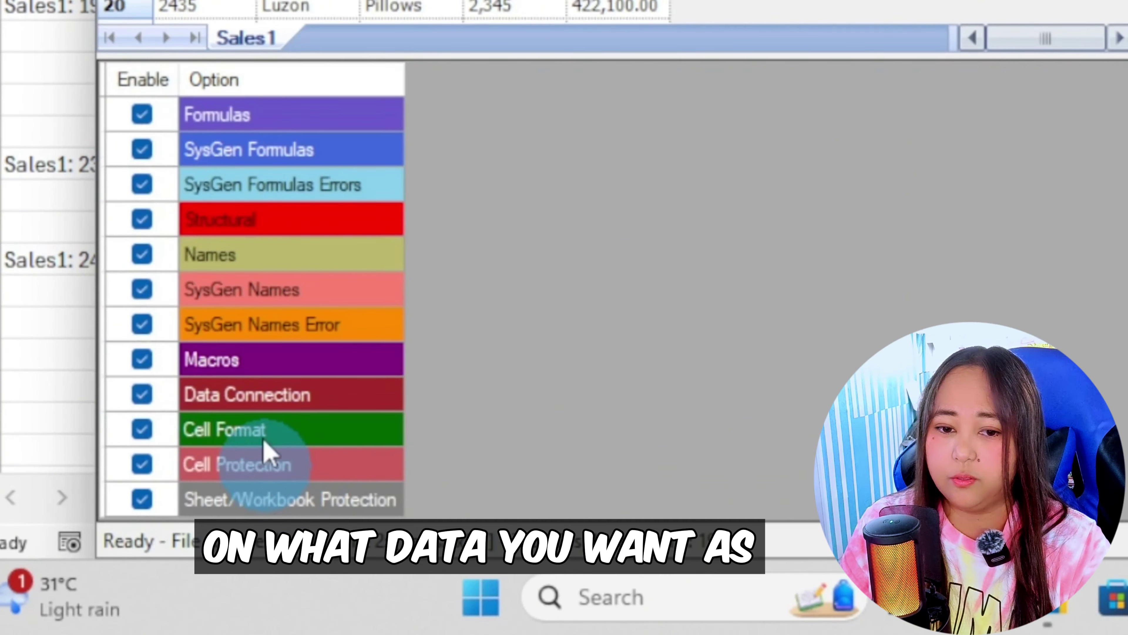
pyautogui.scroll(1, 265, 460)
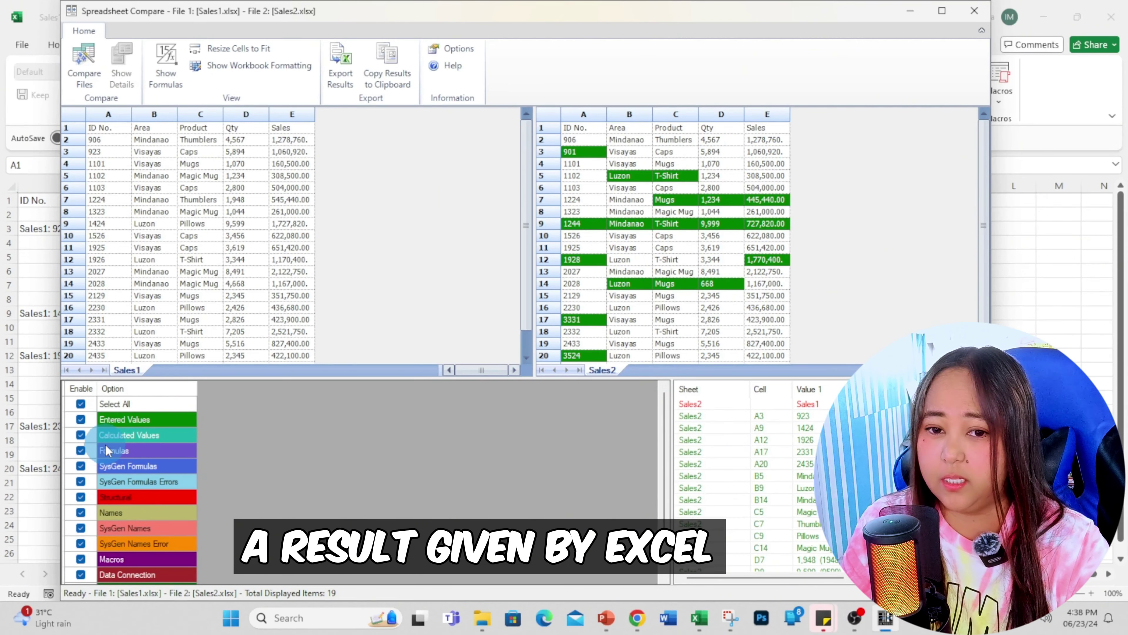
pyautogui.click(81, 403)
pyautogui.click(81, 419)
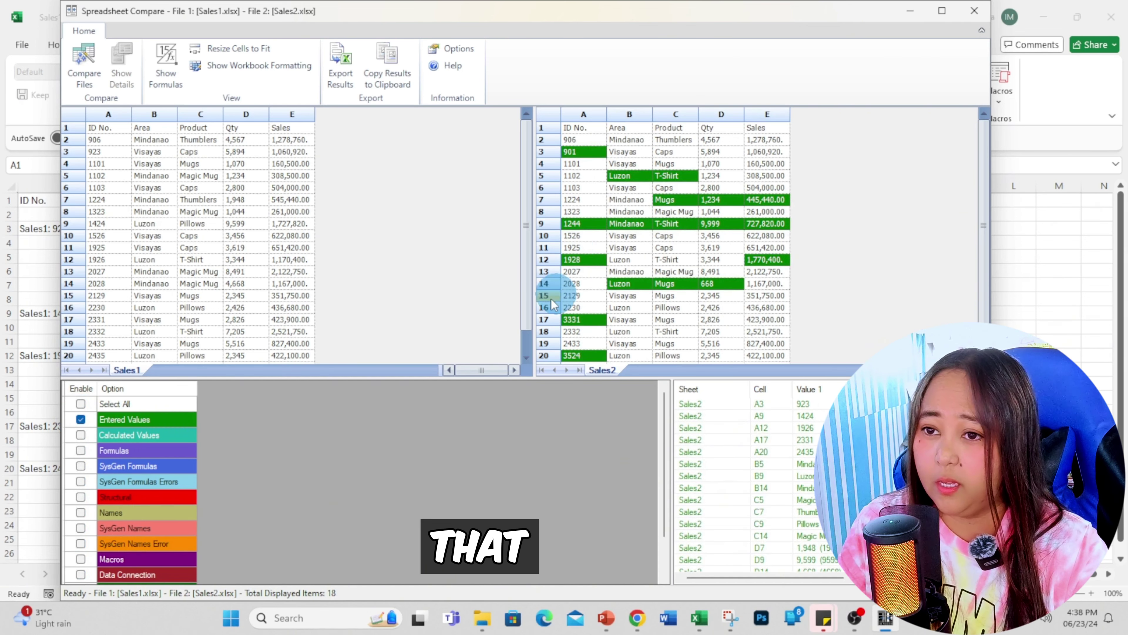
pyautogui.click(80, 419)
pyautogui.click(81, 451)
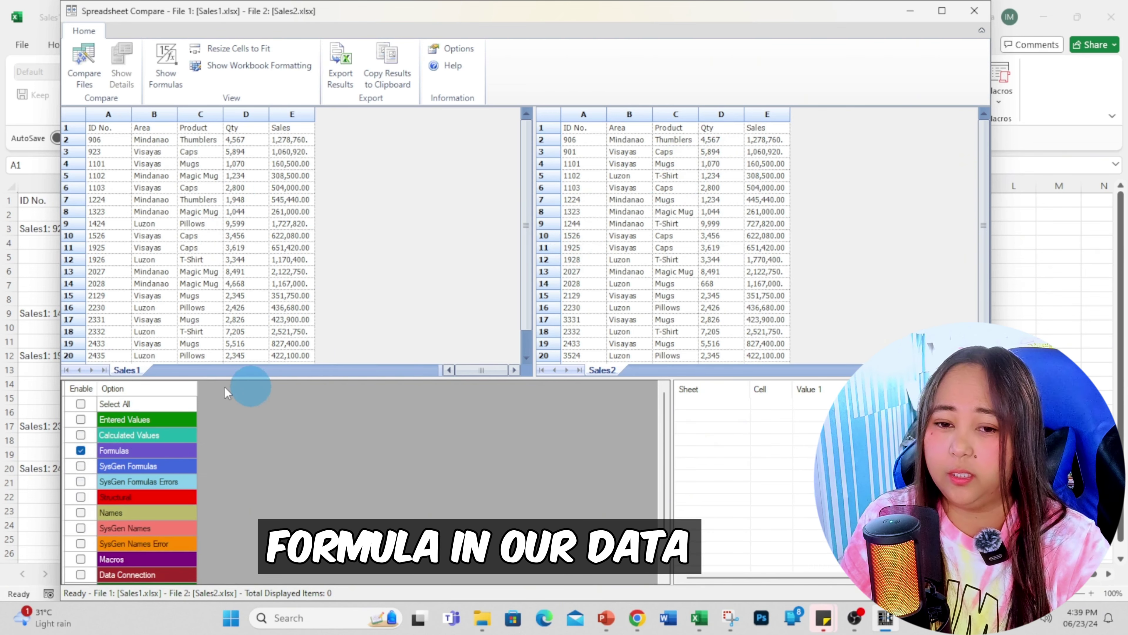
pyautogui.click(81, 450)
pyautogui.click(81, 419)
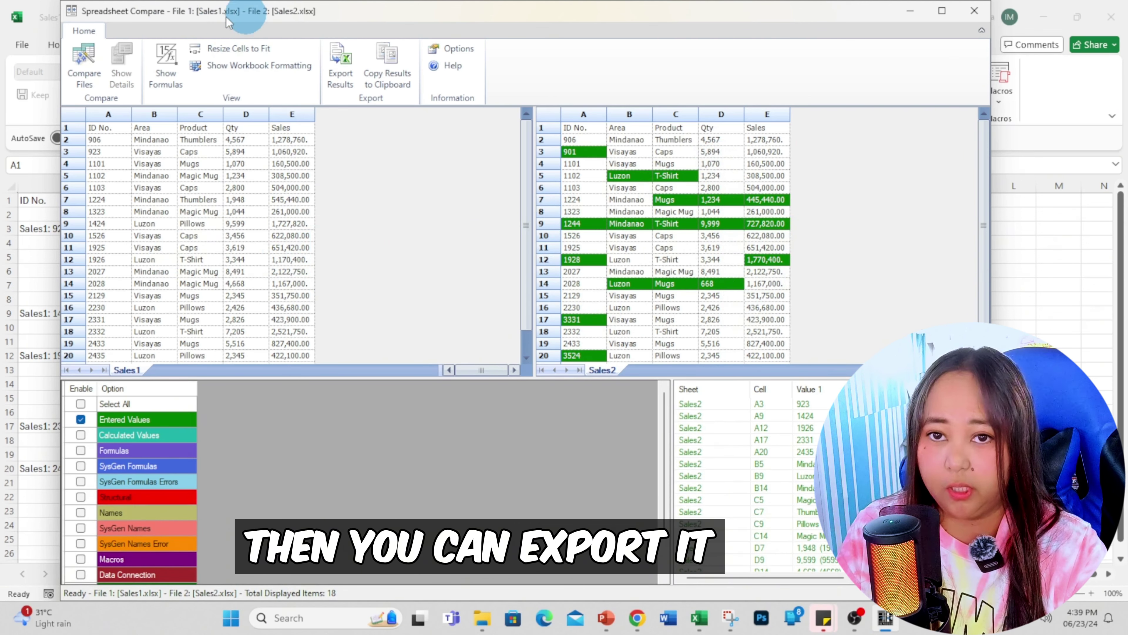
# Export the results as result.xlsx and close Spreadsheet Compare
pyautogui.click(342, 67)
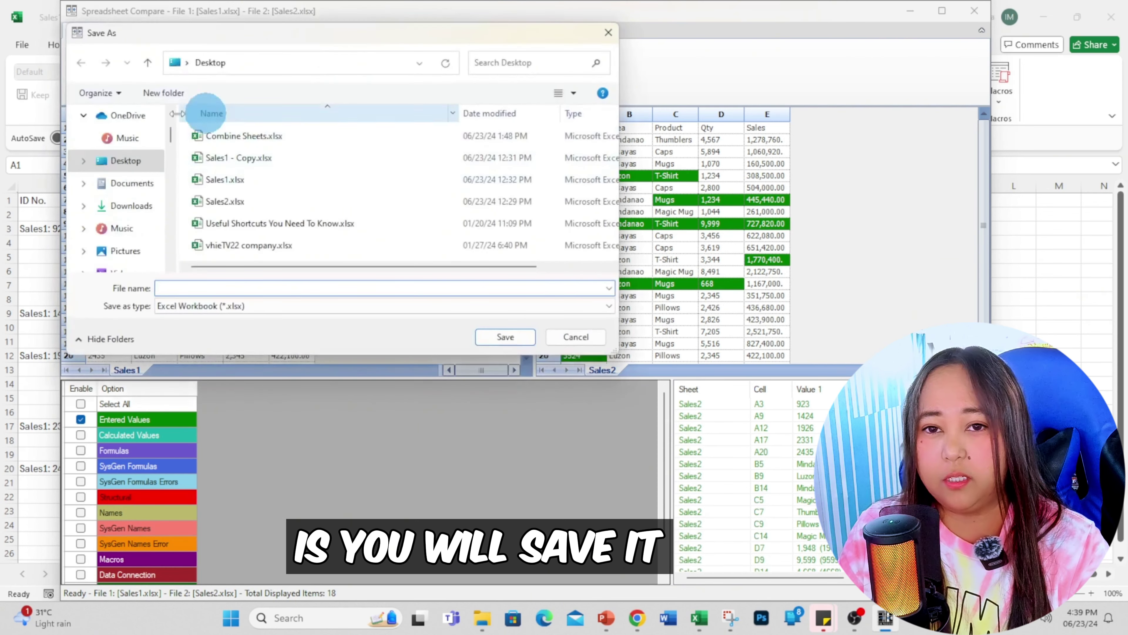
pyautogui.write('result')
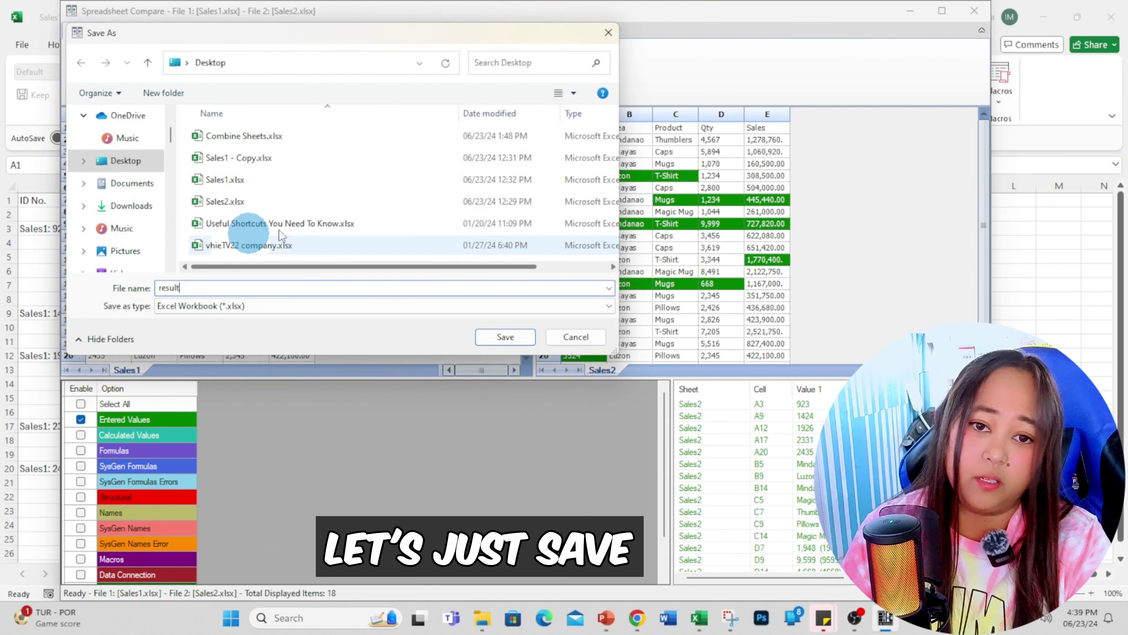
pyautogui.click(505, 336)
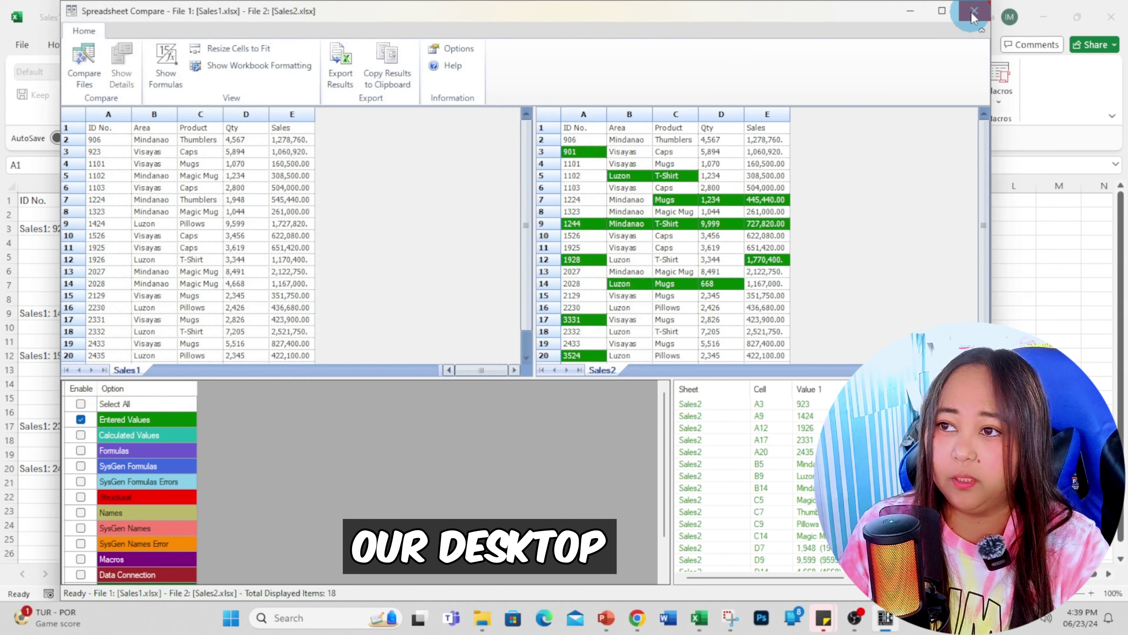
pyautogui.click(974, 11)
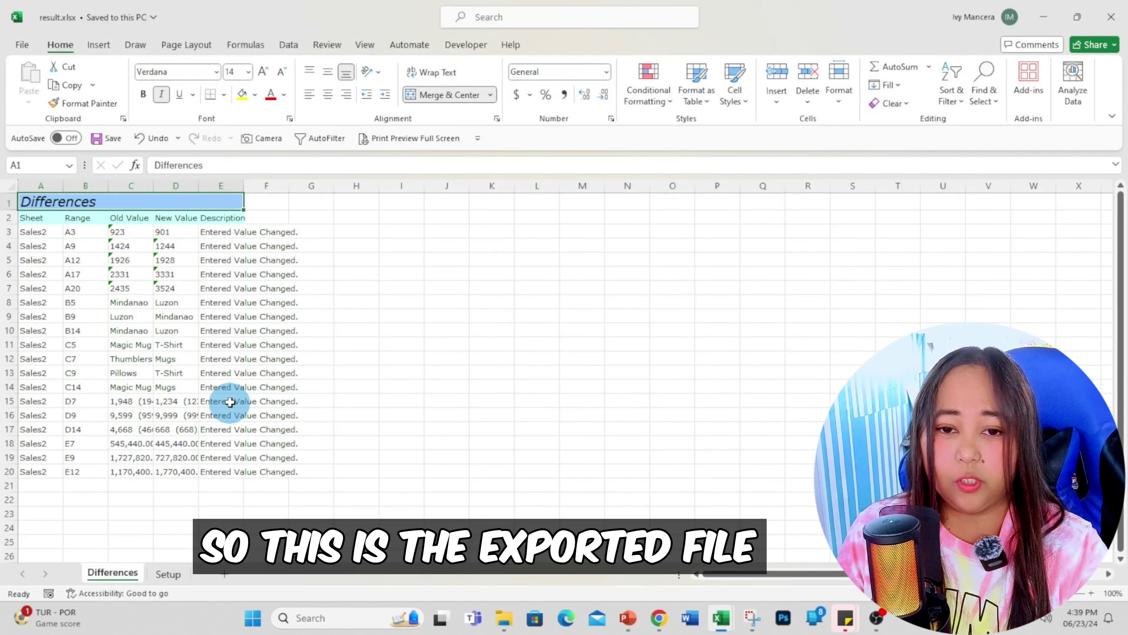
# AutoFit columns C and D of result.xlsx so Old Value and New Value entries read fully
pyautogui.click(229, 402)
pyautogui.click(86, 288)
pyautogui.click(236, 102)
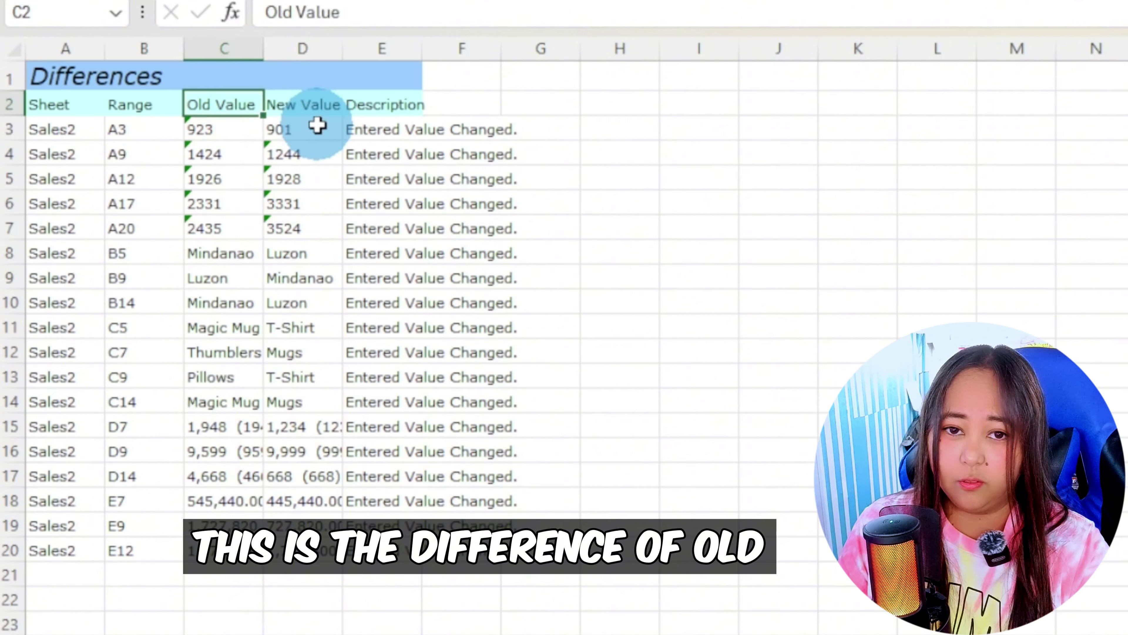
pyautogui.click(312, 105)
pyautogui.moveTo(224, 130)
pyautogui.mouseDown()
pyautogui.moveTo(290, 398)
pyautogui.moveTo(289, 571)
pyautogui.mouseUp()
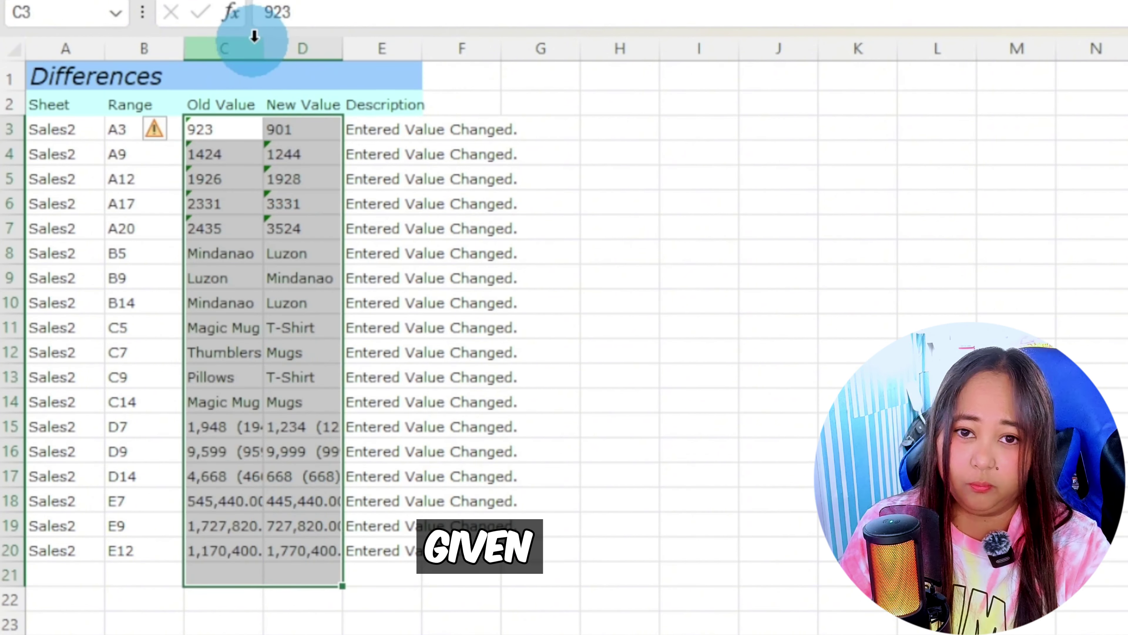
pyautogui.moveTo(252, 42); pyautogui.dragTo(325, 38)
pyautogui.doubleClick(342, 48)
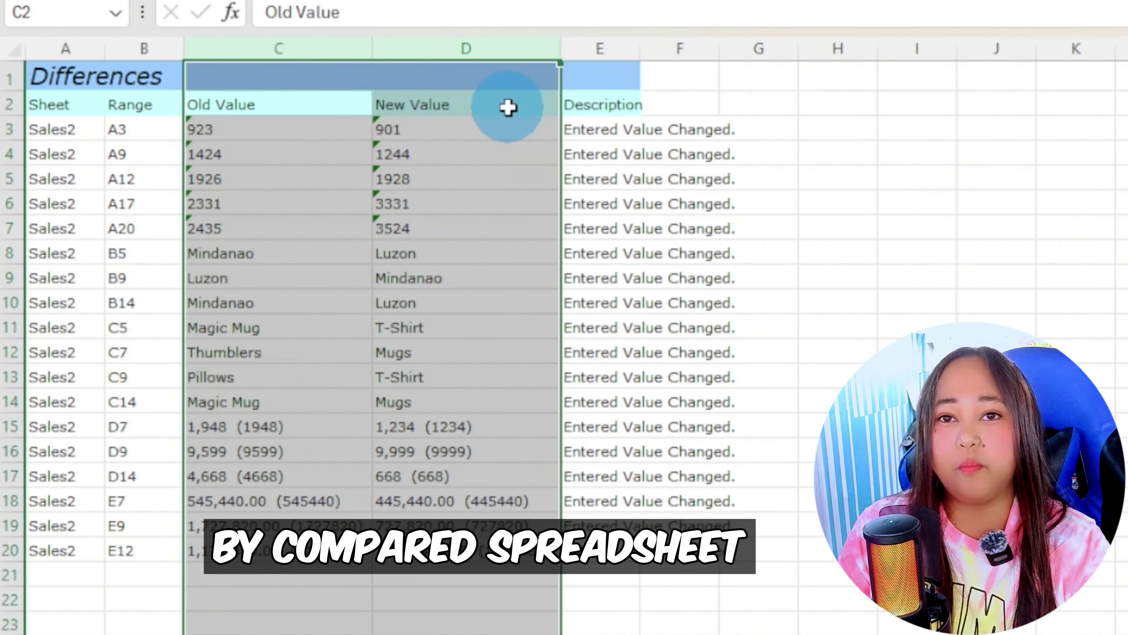